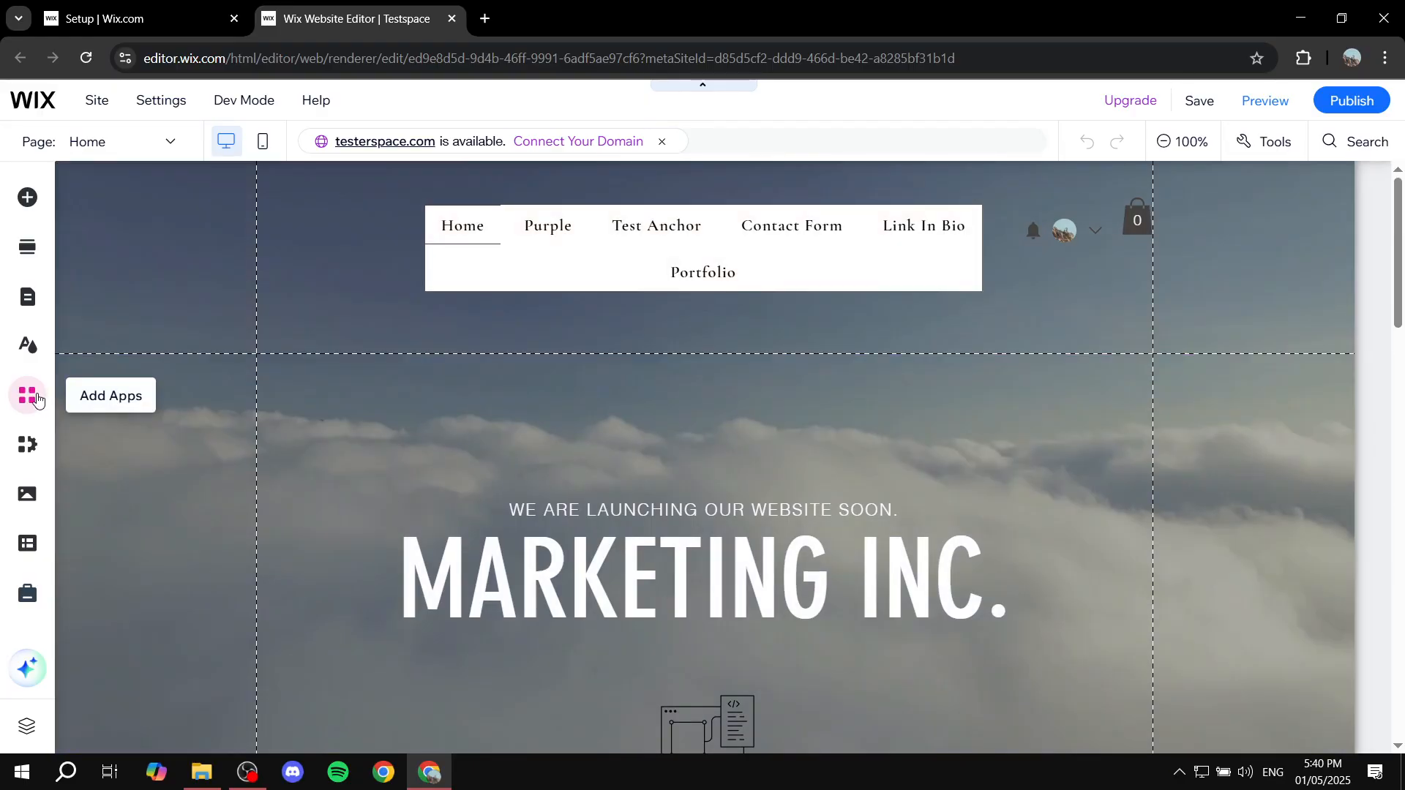
Step: Find the Wix Restaurants Menus (New) app under the restaurant topic in the App Market and install it on the site
left_click(37, 399)
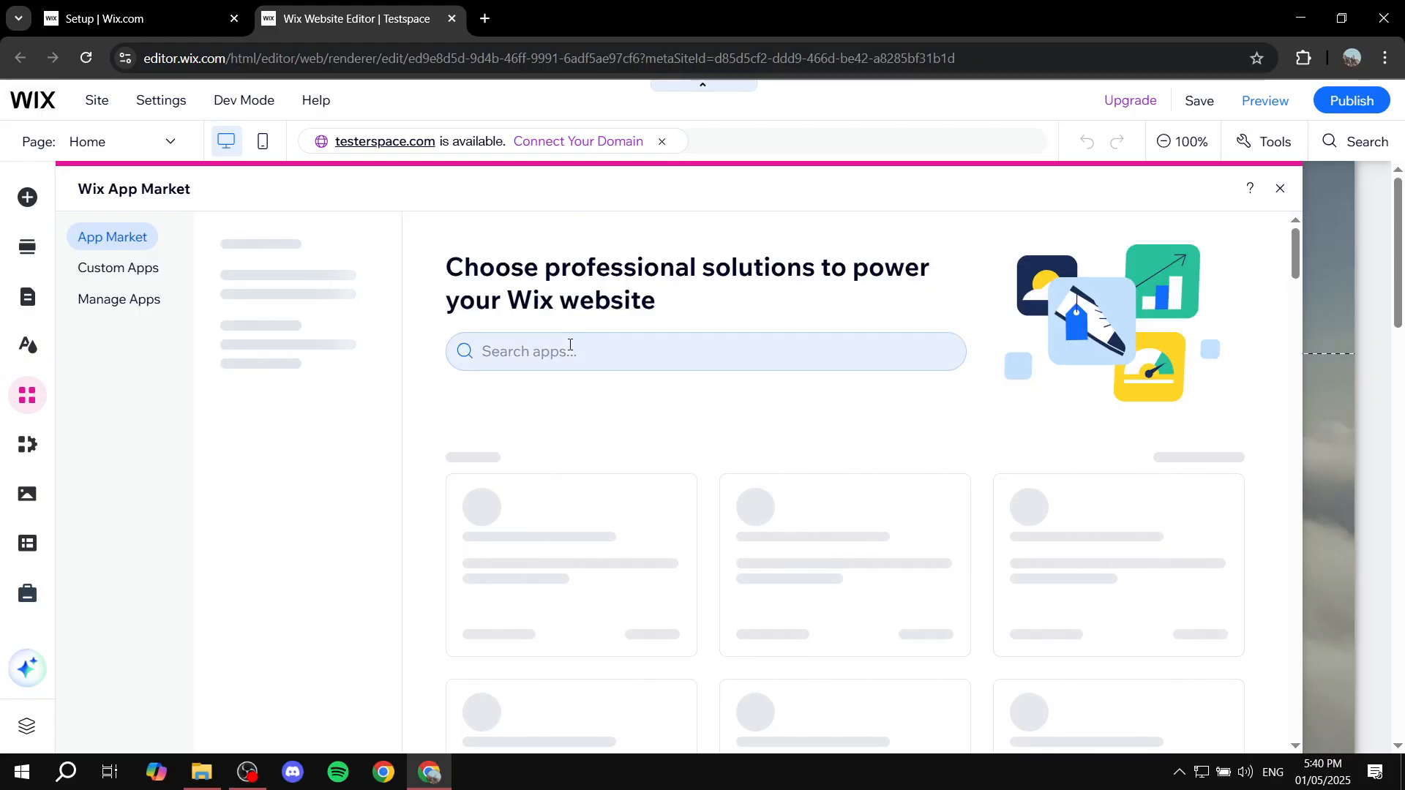
left_click(570, 348)
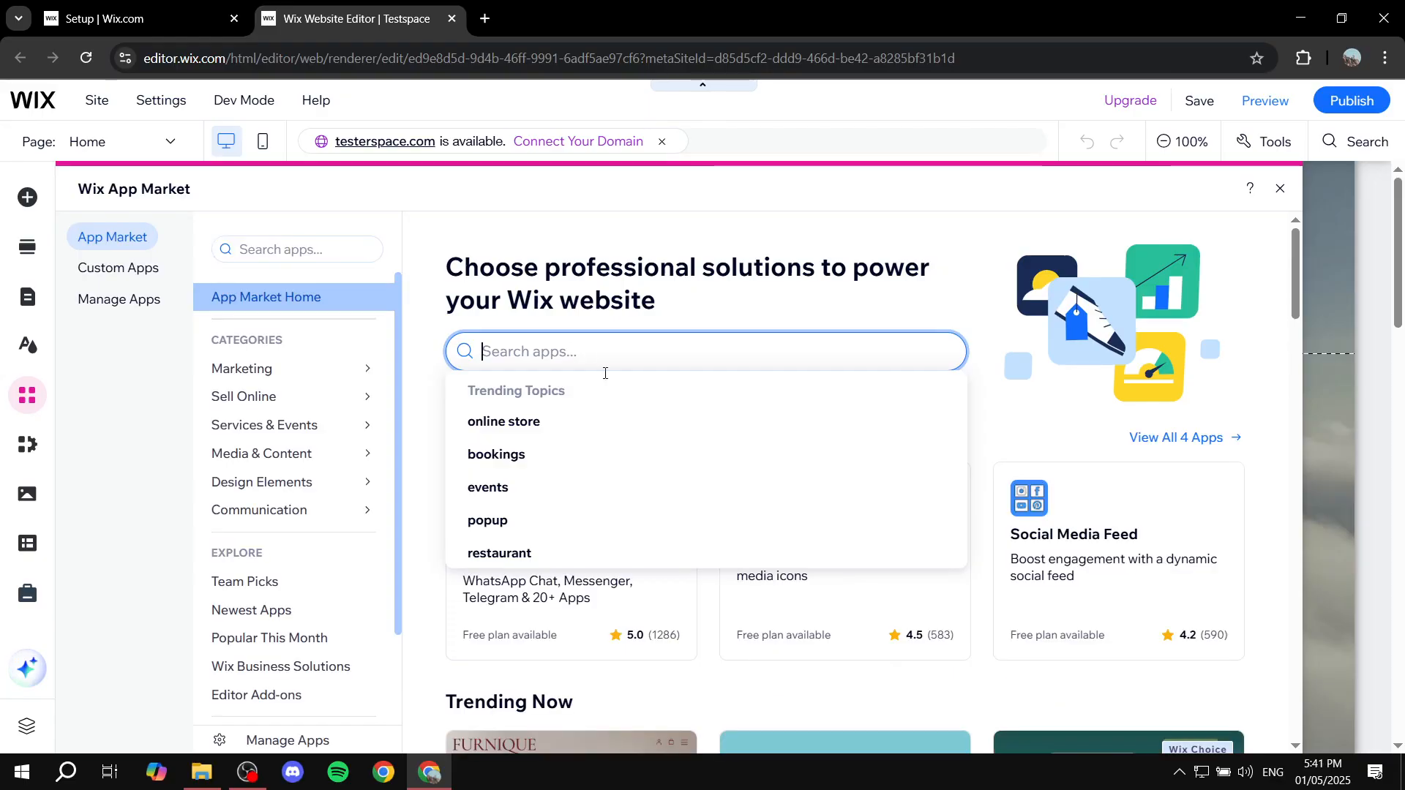
left_click(540, 556)
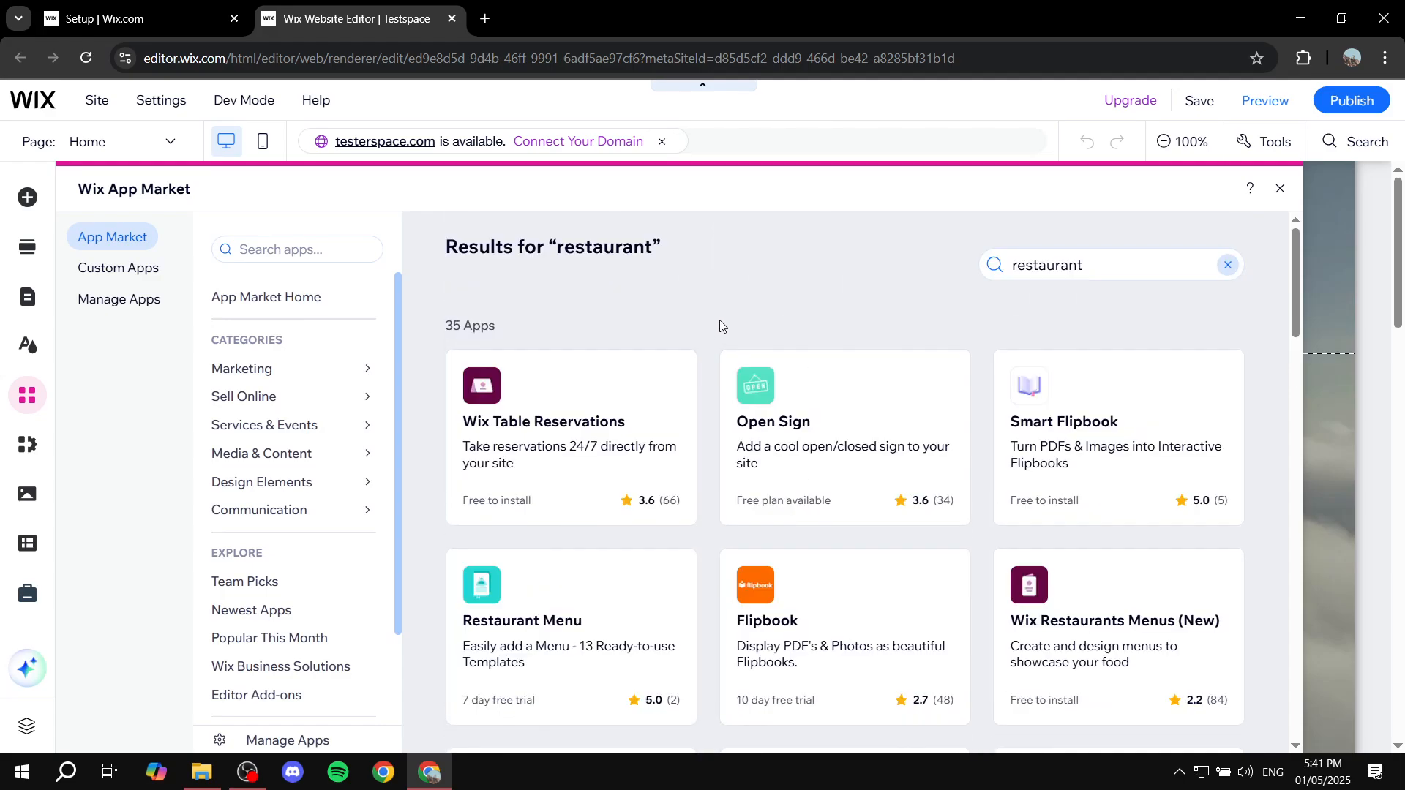
scroll(951, 439, "down", 1)
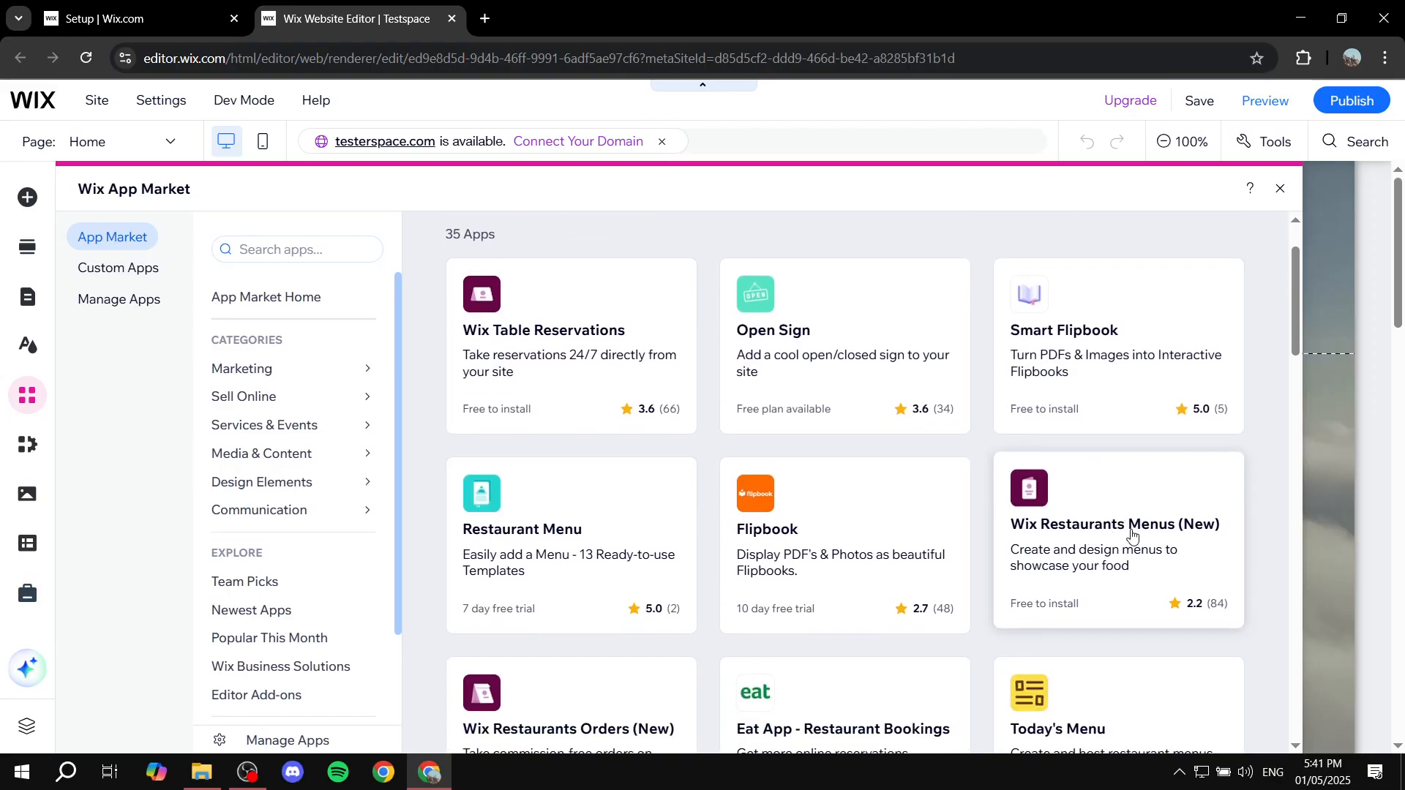
left_click(1151, 532)
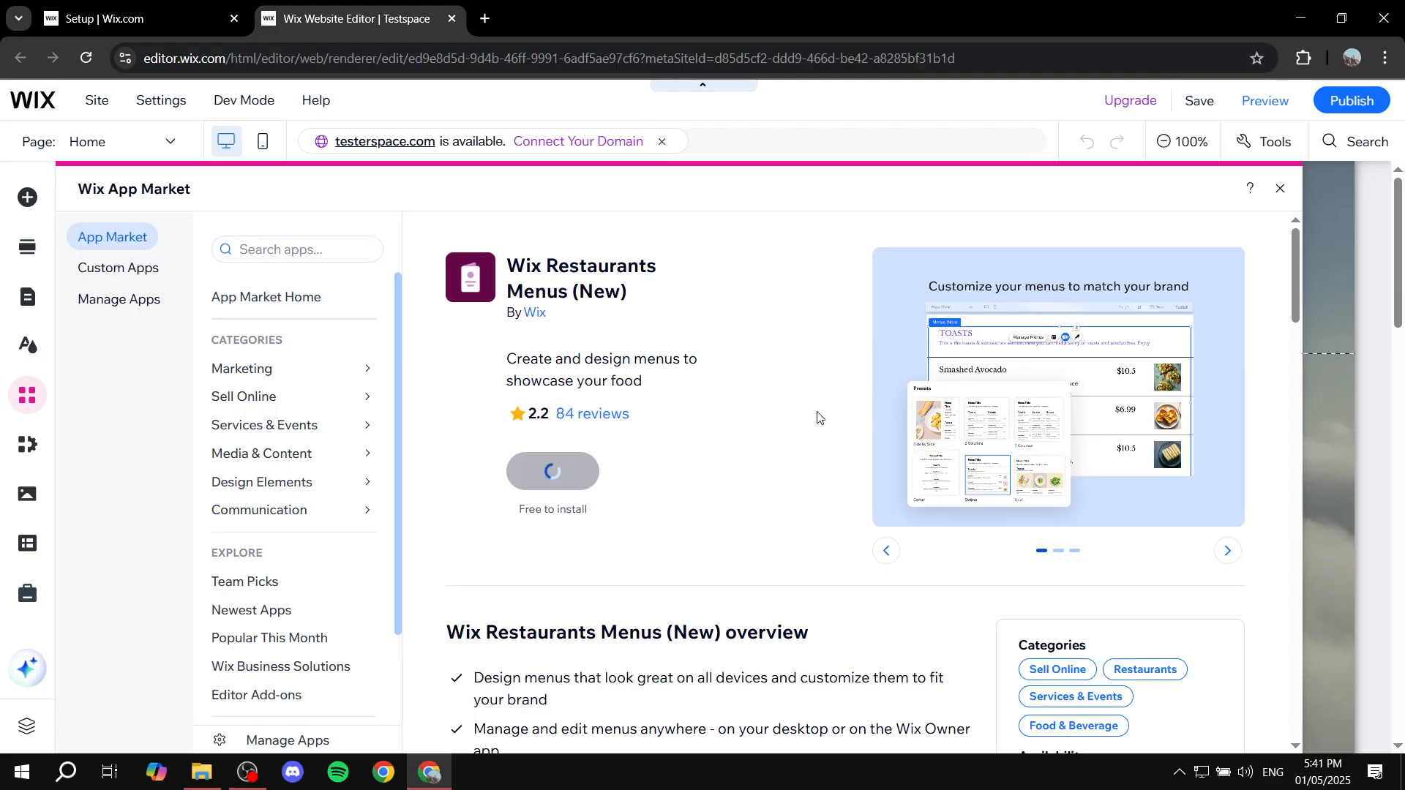
left_click(594, 472)
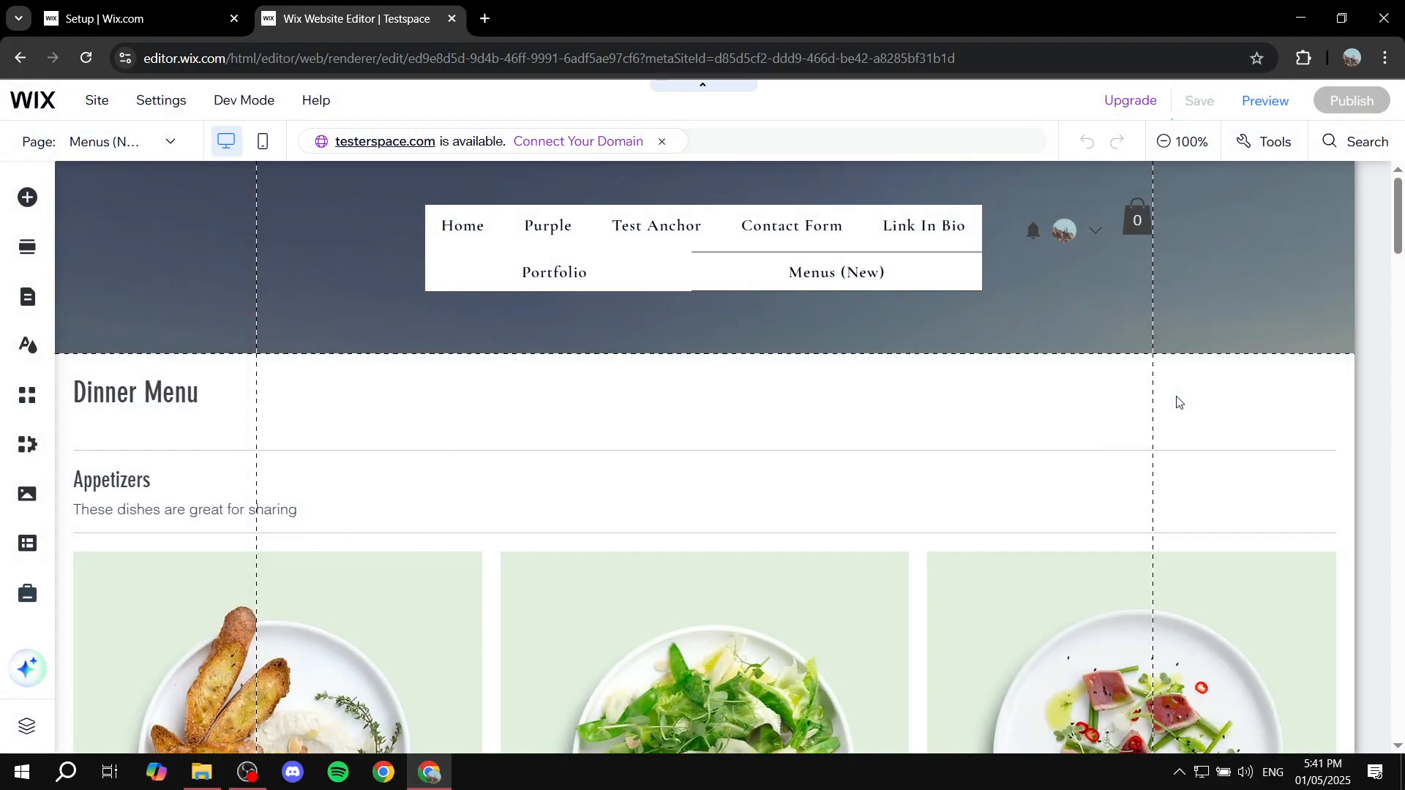
Step: Look over the newly added restaurant menu page and its entry in the site's list of restaurant pages
scroll(495, 510, "down", 5)
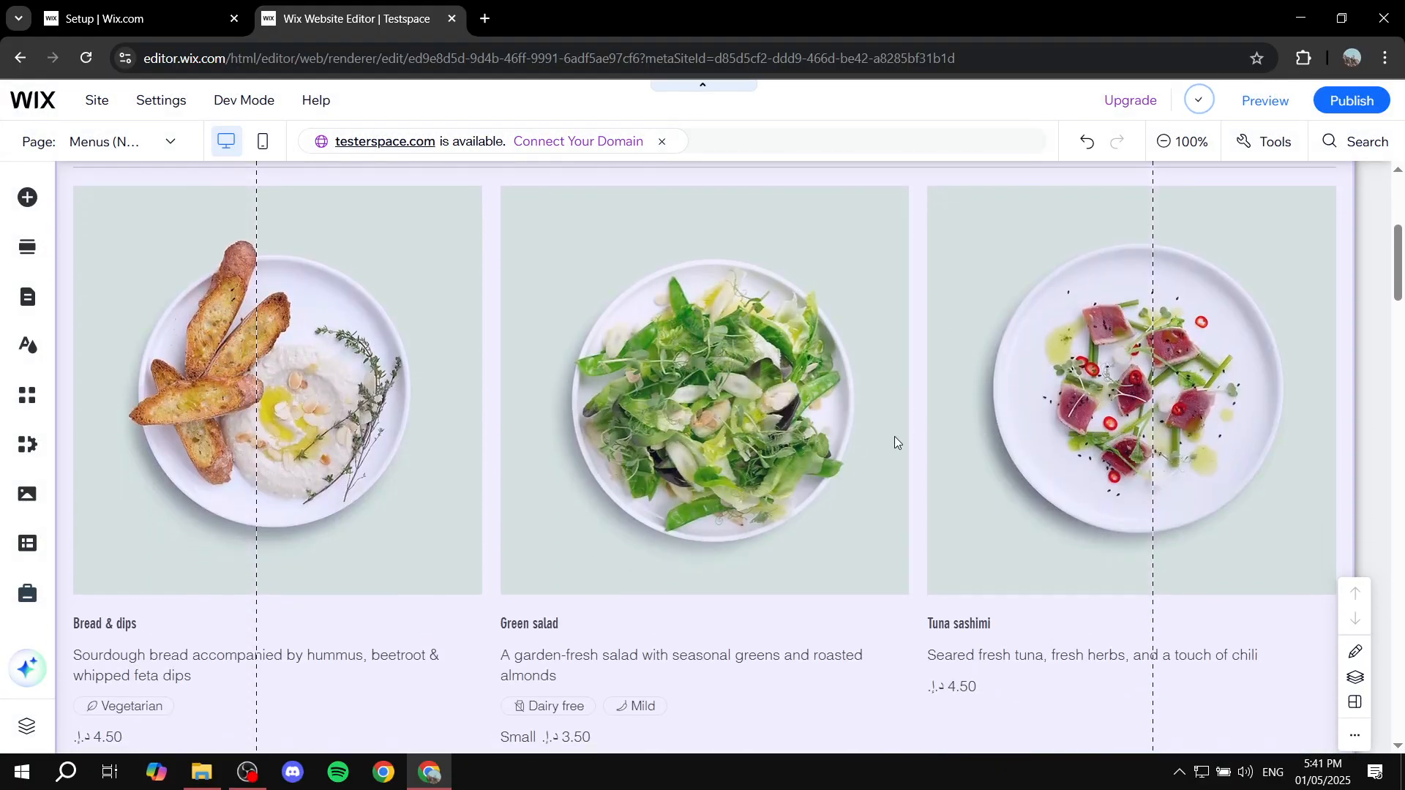
scroll(894, 436, "up", 5)
left_click(716, 316)
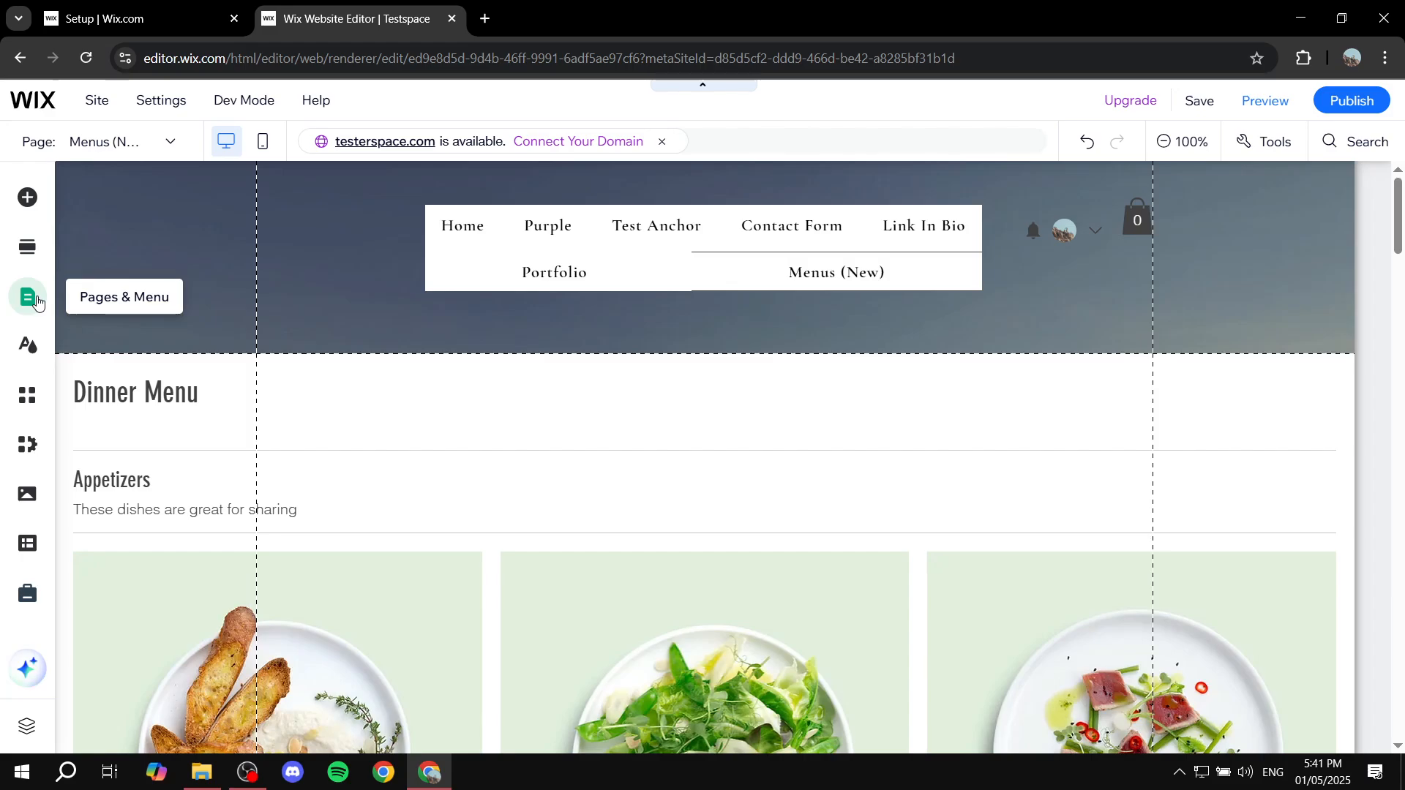
left_click(37, 301)
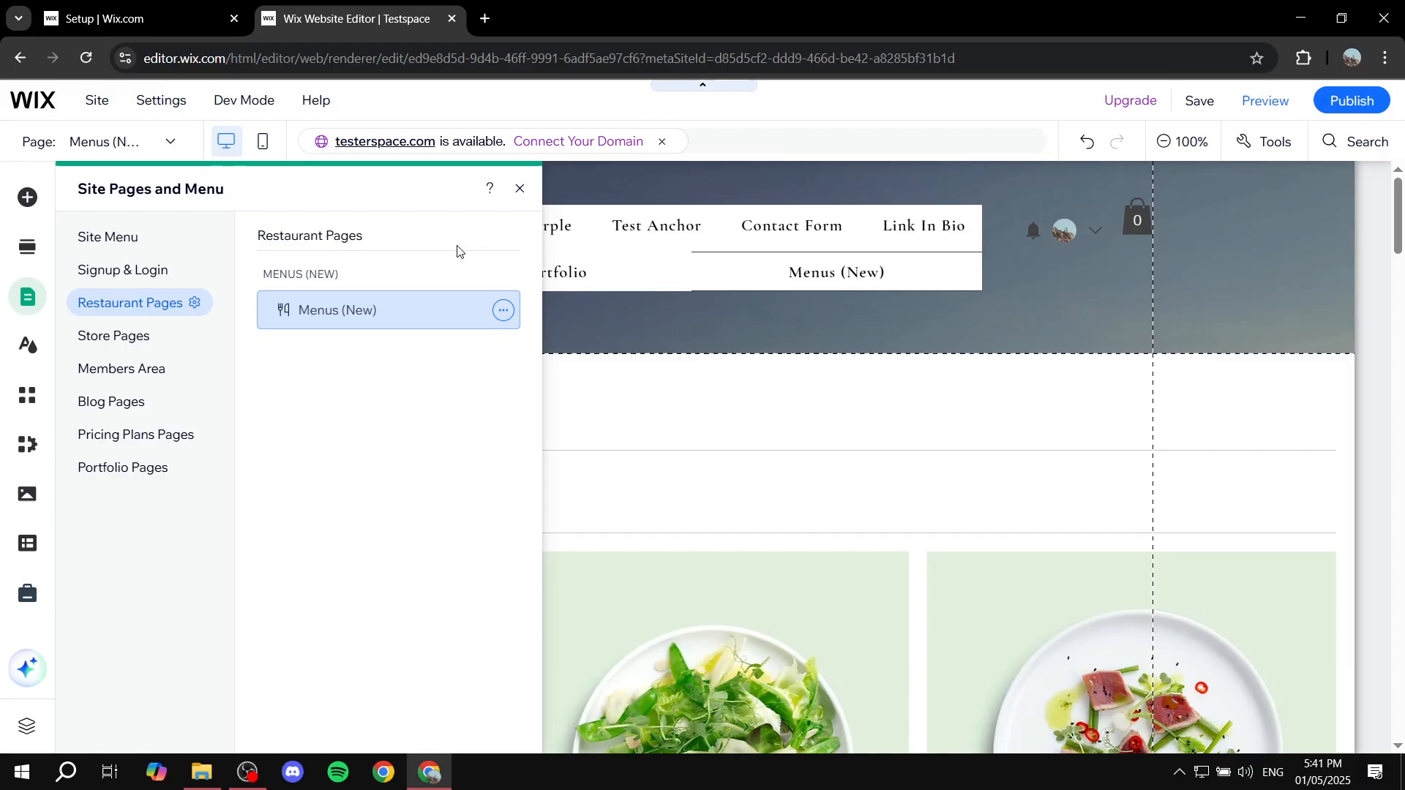
left_click(524, 190)
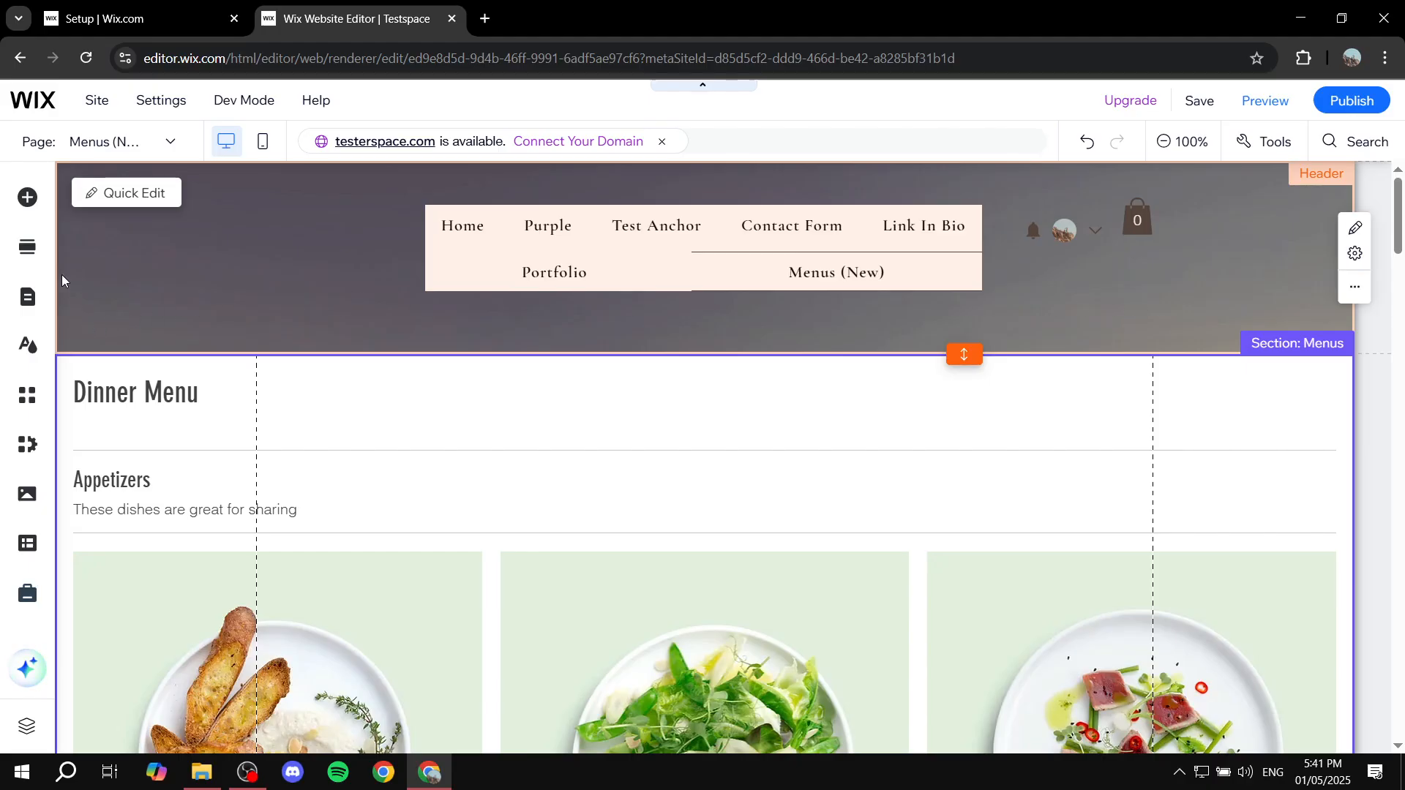
Step: Set the layout of the Menus (New) page to No header & footer in its page settings
left_click(27, 296)
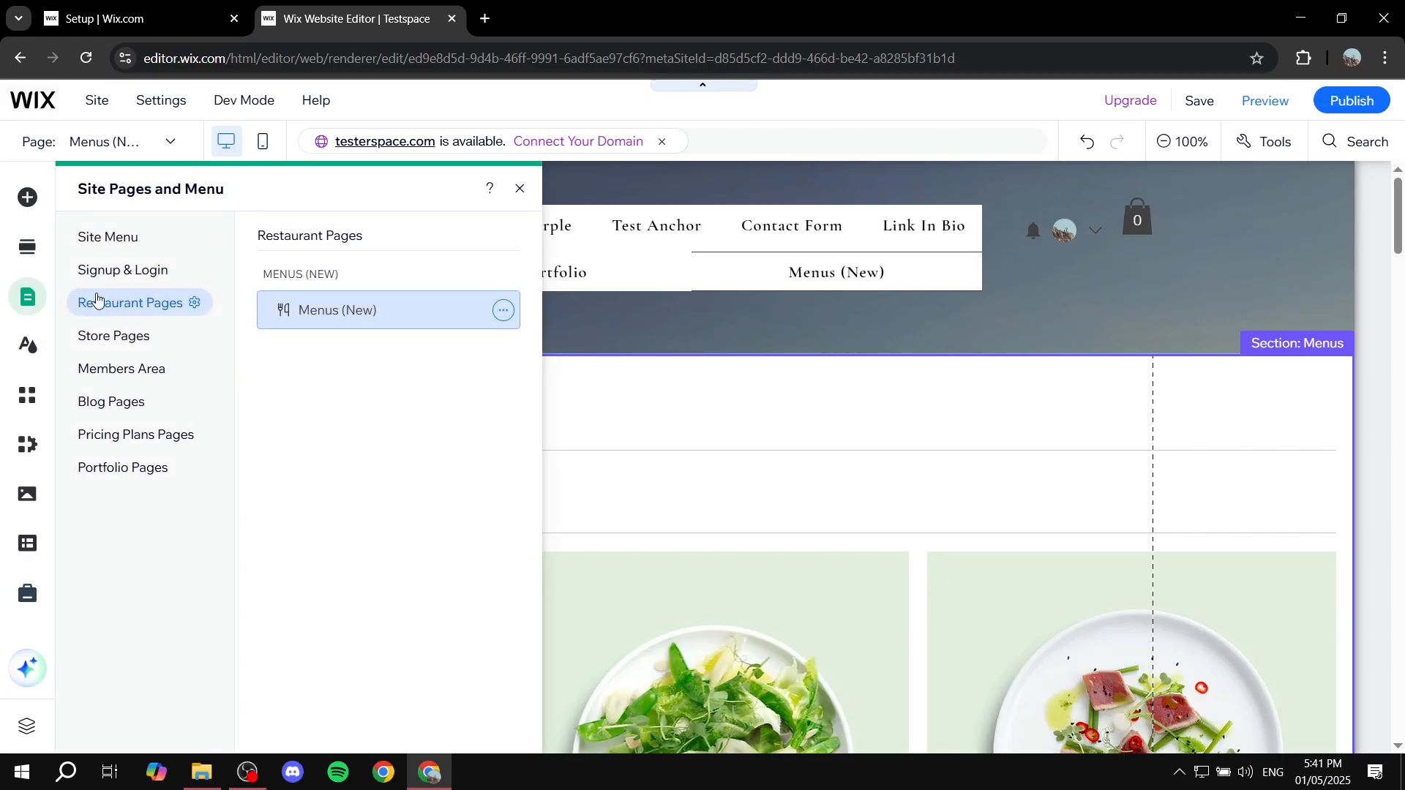
left_click(505, 314)
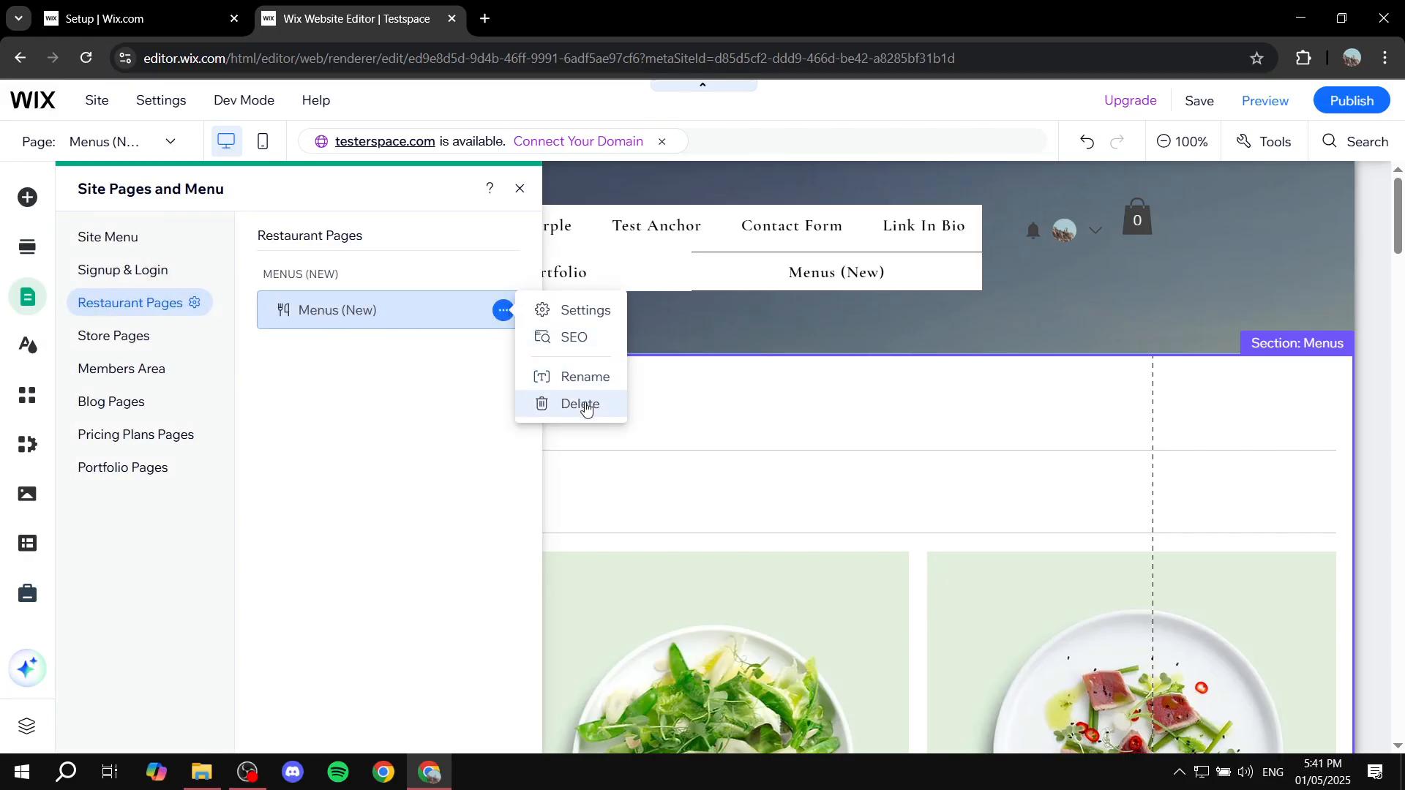
left_click(574, 314)
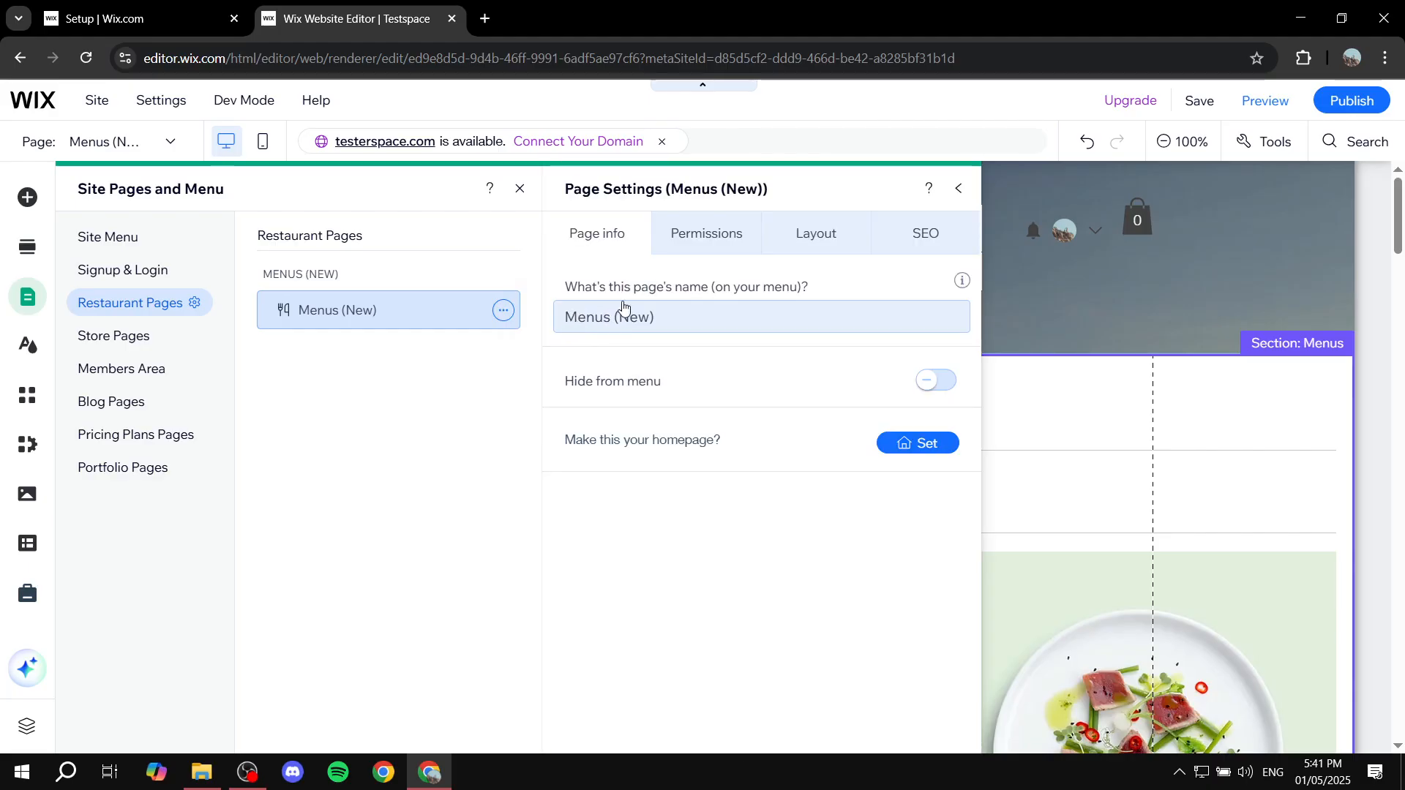
left_click(812, 234)
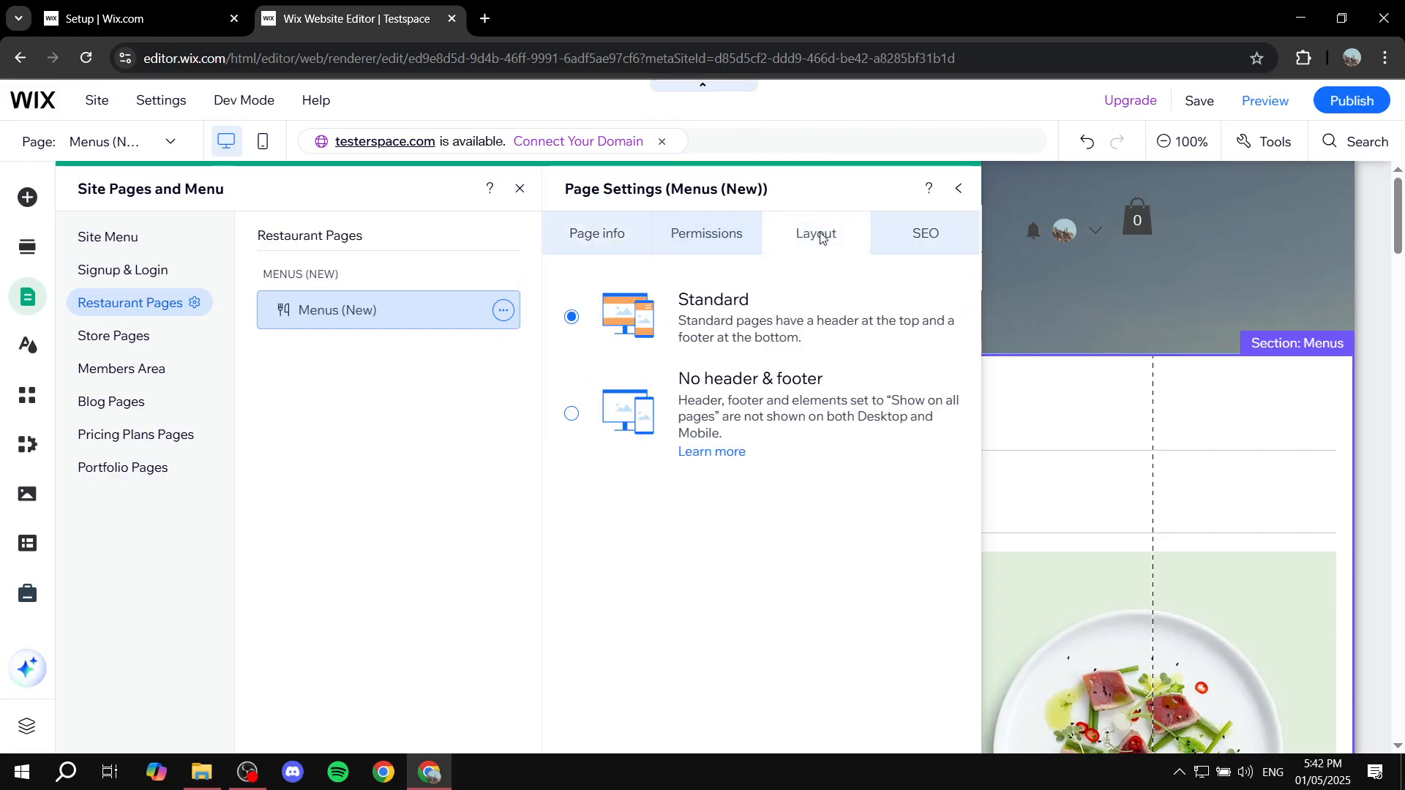
left_click(572, 413)
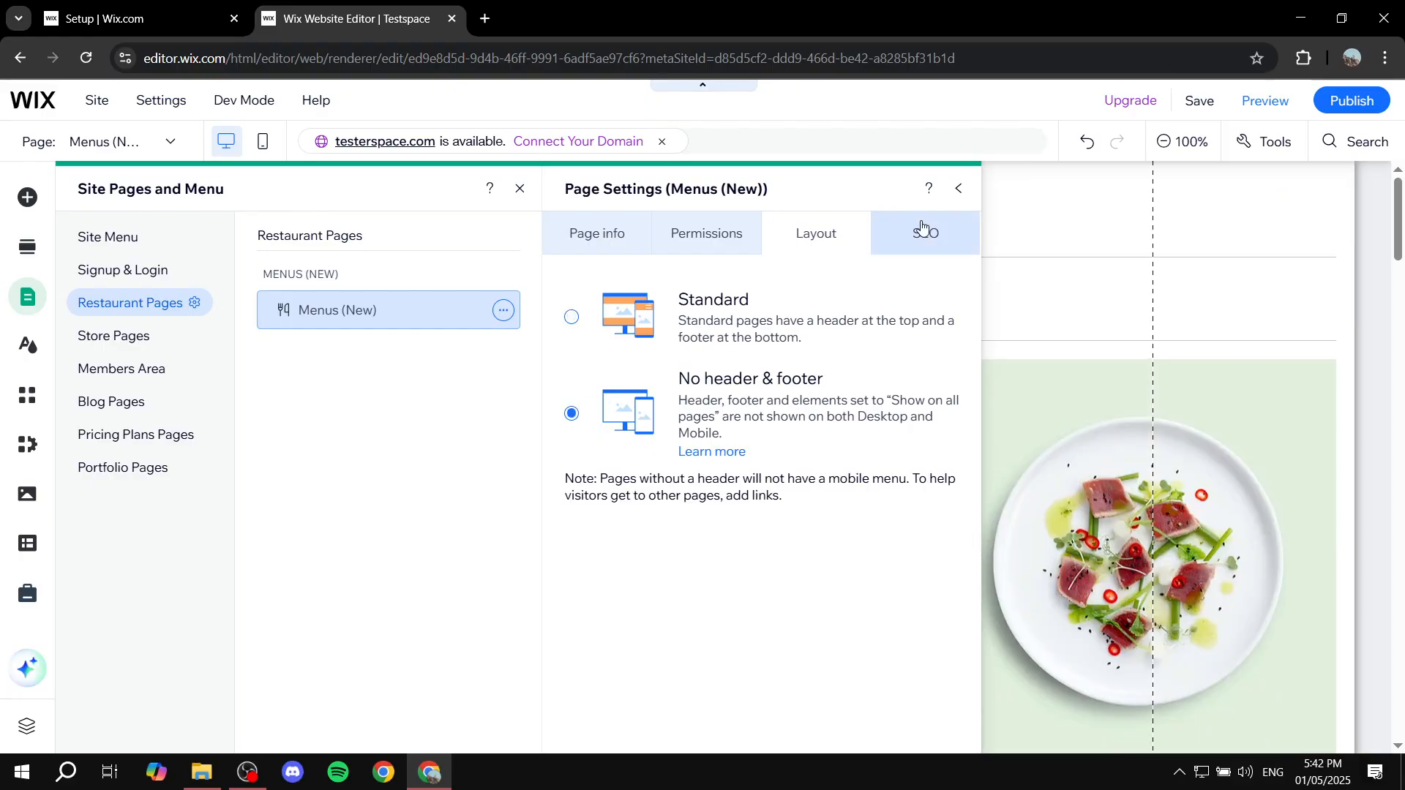
left_click(960, 194)
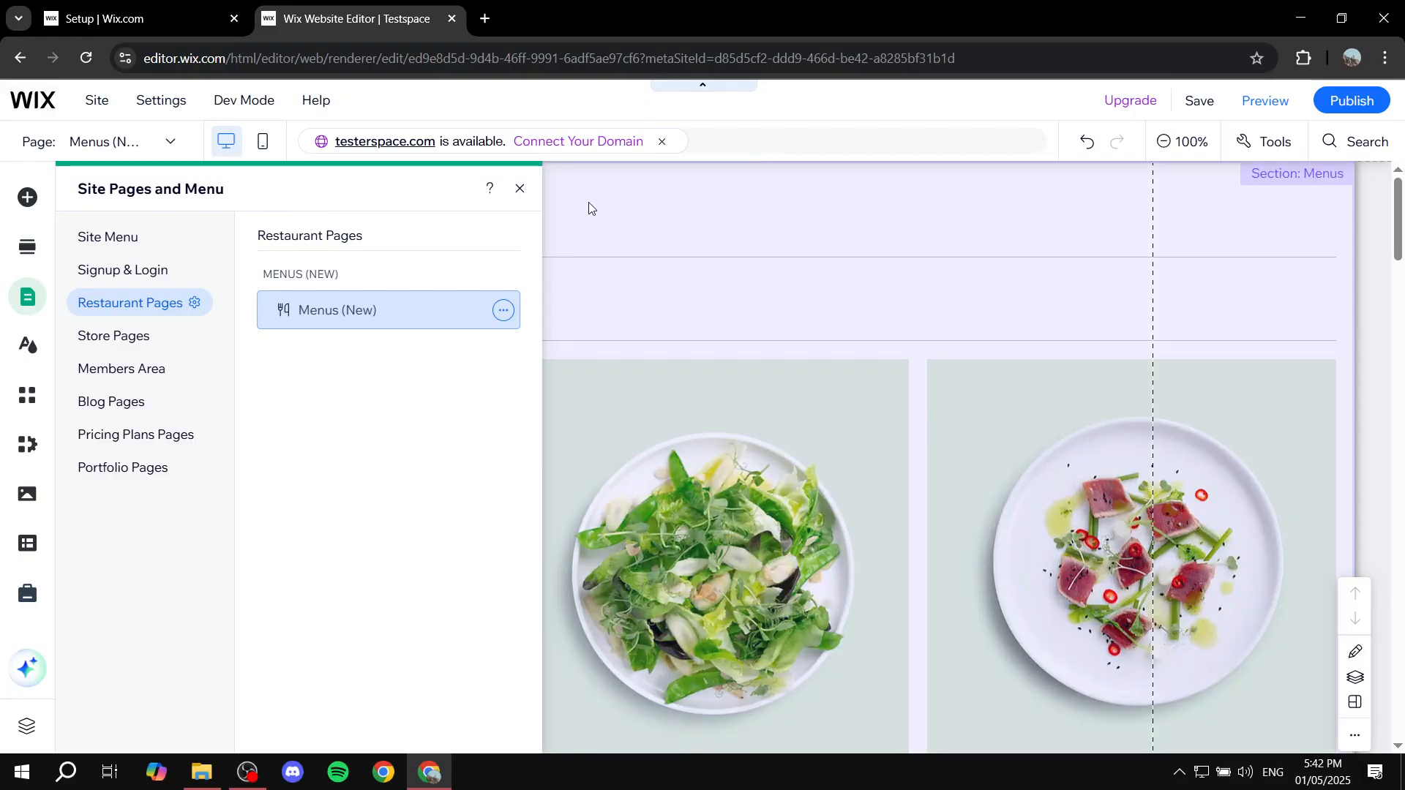
left_click(520, 189)
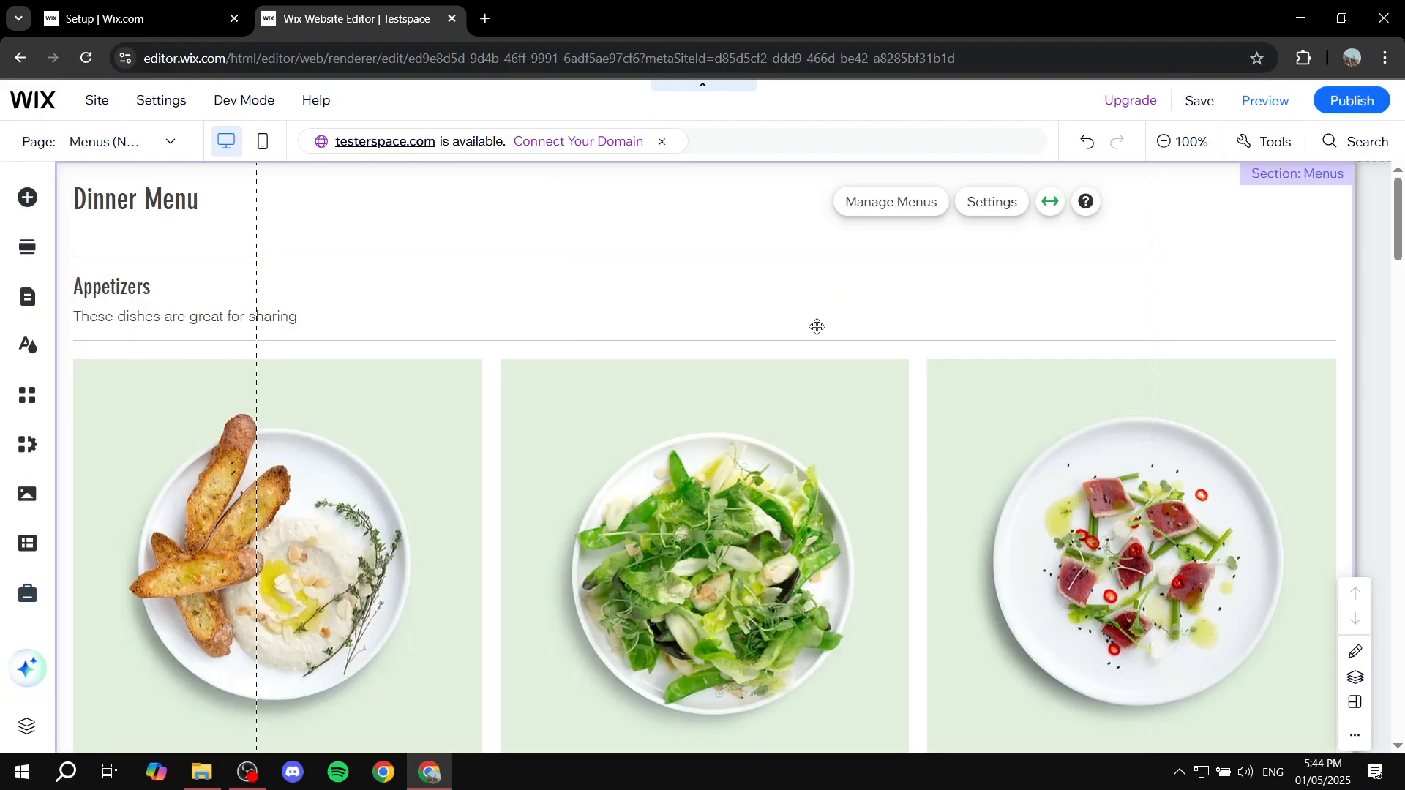
Step: Save the site changes and close the website editor, returning to the site dashboard
scroll(815, 327, "down", 5)
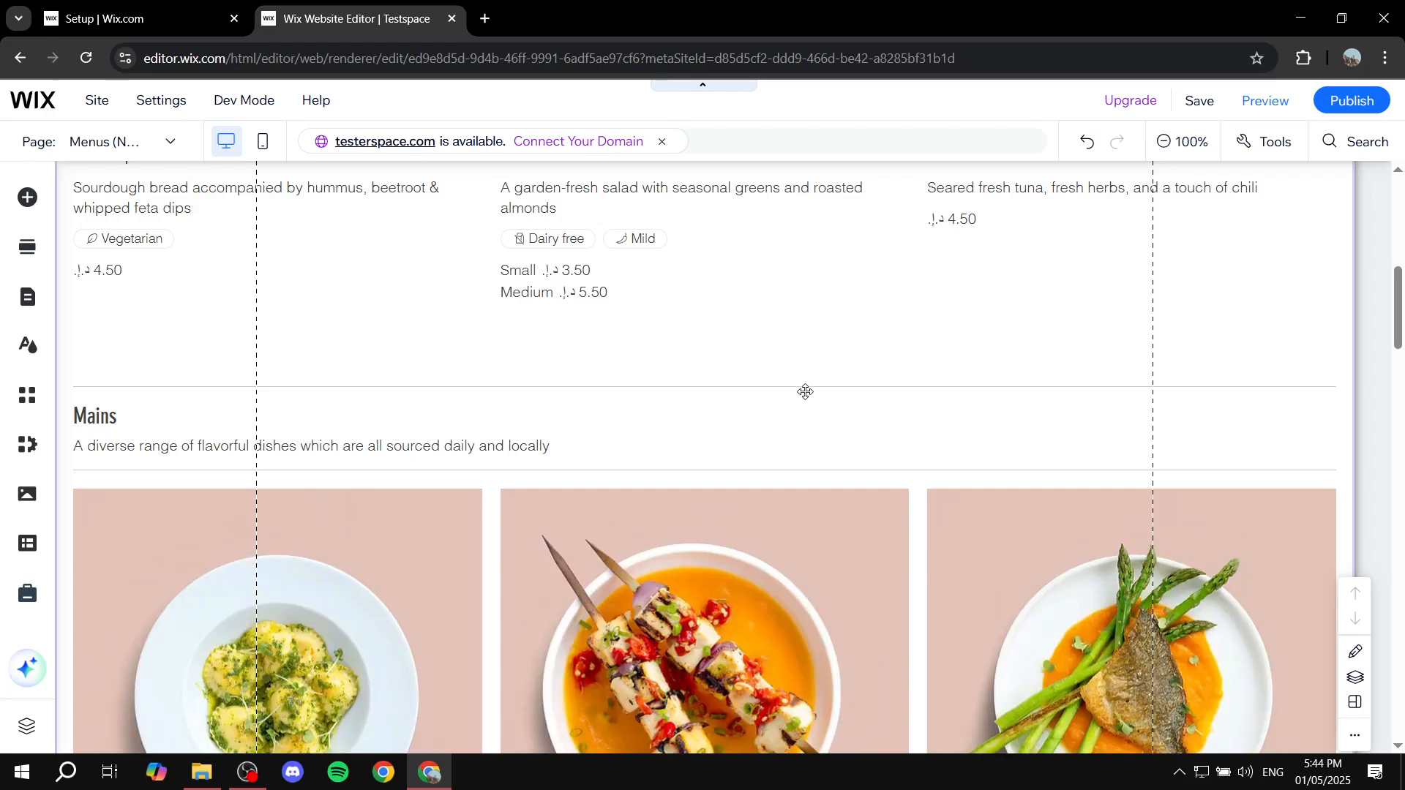
scroll(794, 359, "up", 5)
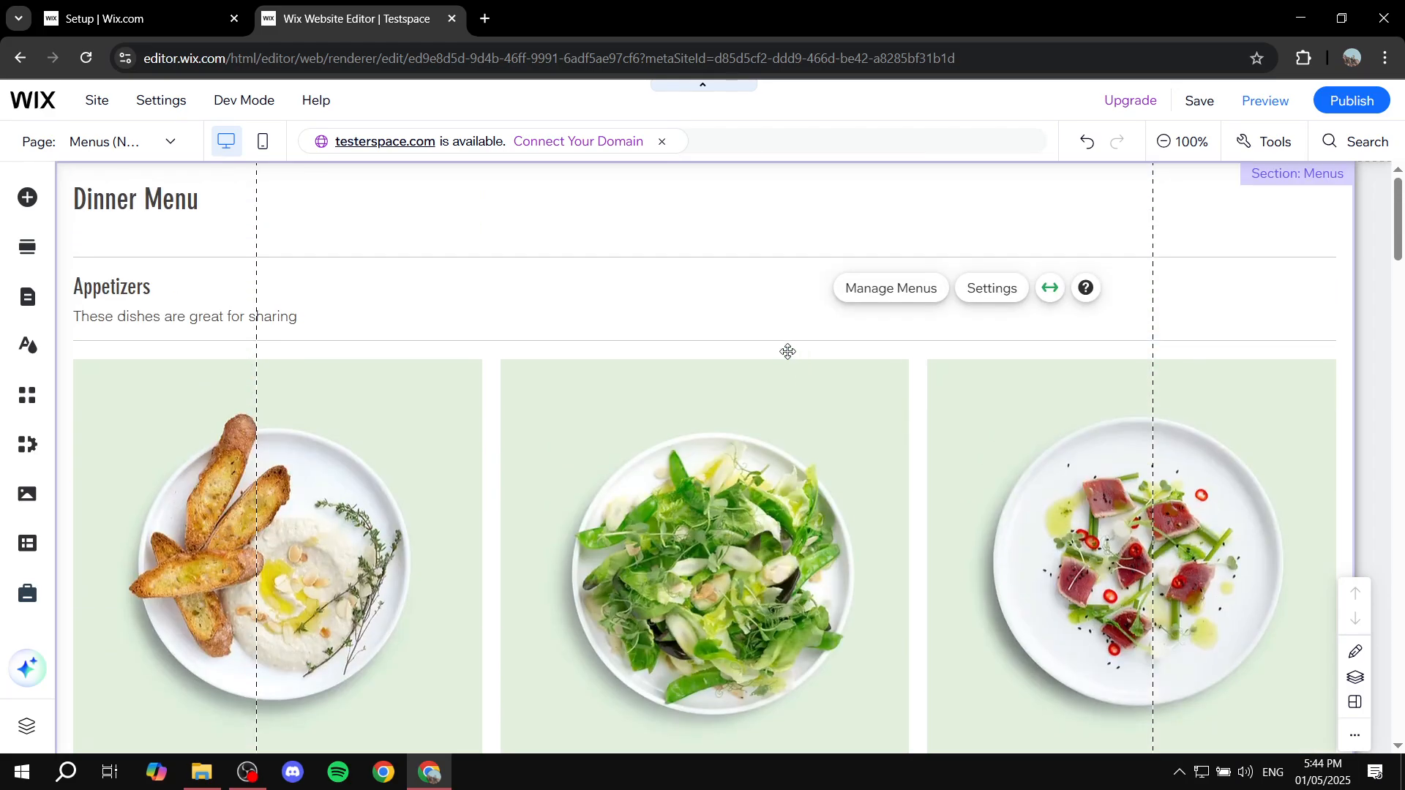
left_click(1201, 103)
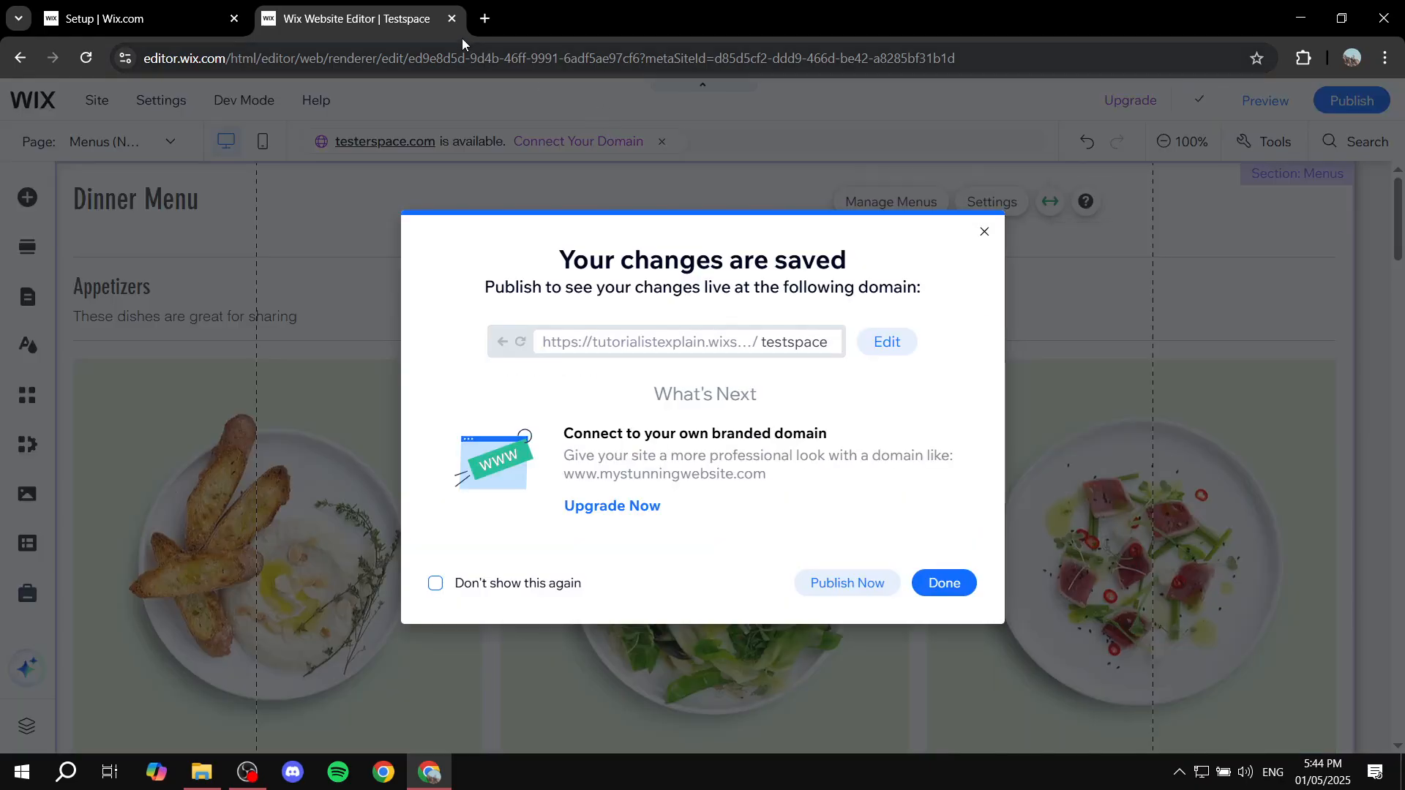
left_click(453, 19)
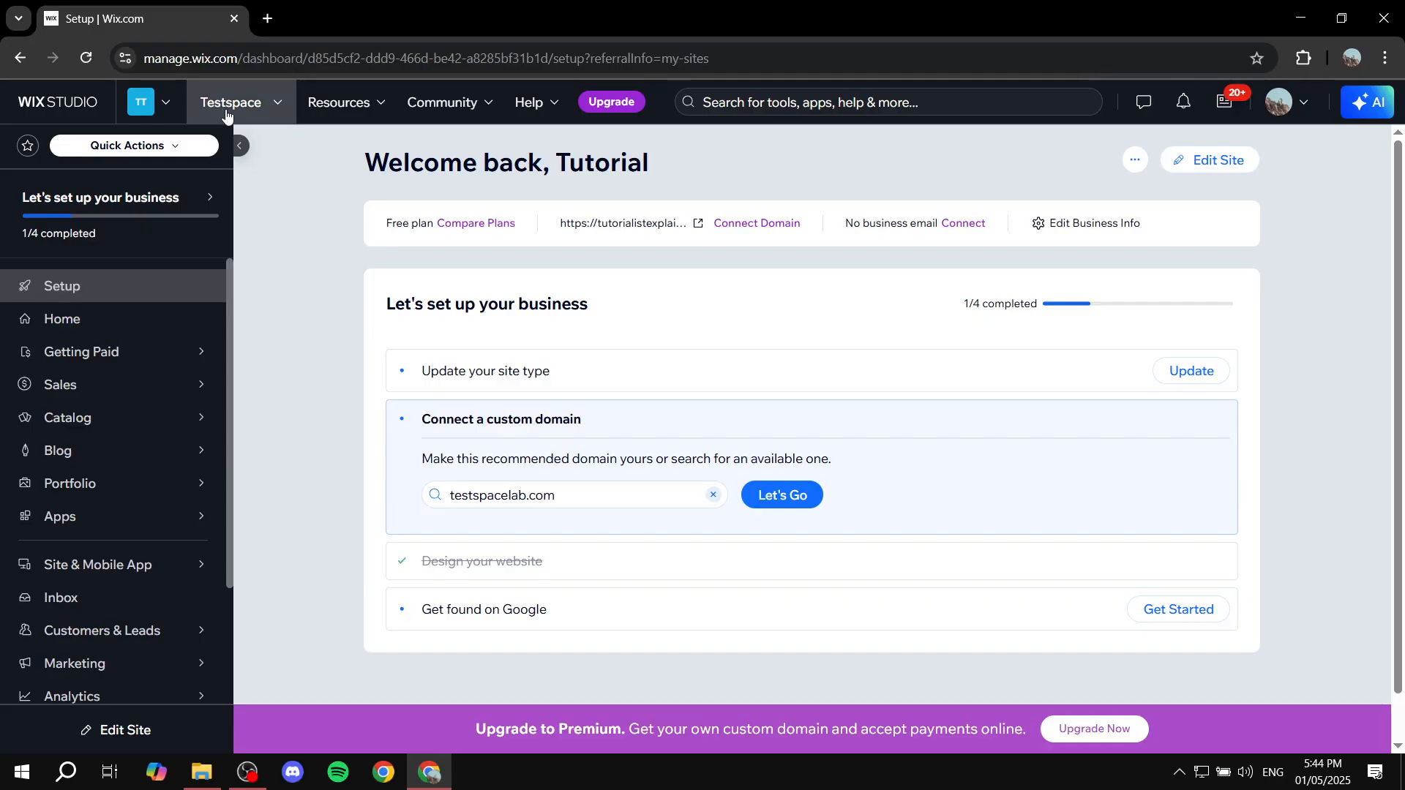
Step: Reload the site dashboard and open the Menus page of Restaurant Menus (New) in the catalog
left_click(85, 63)
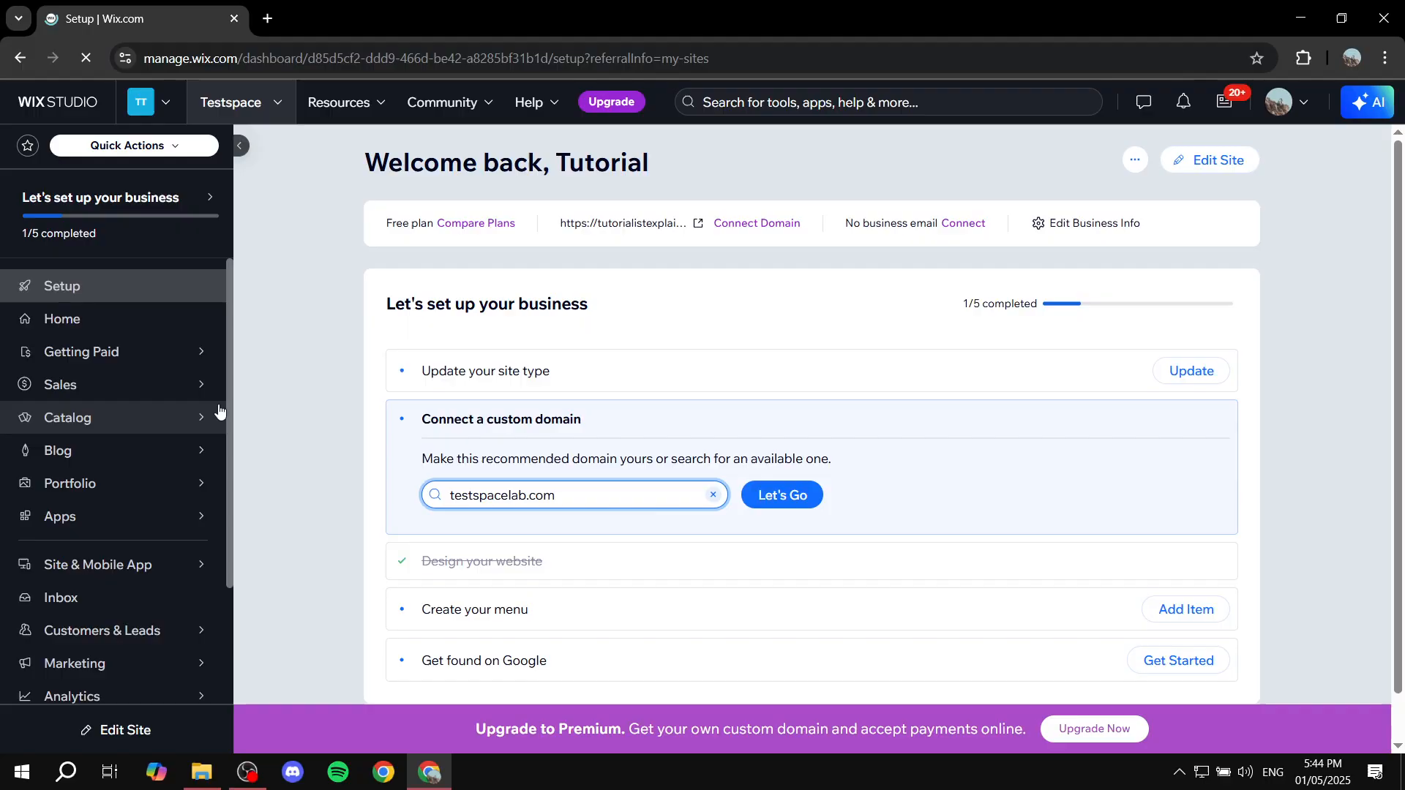
mouse_move(202, 419)
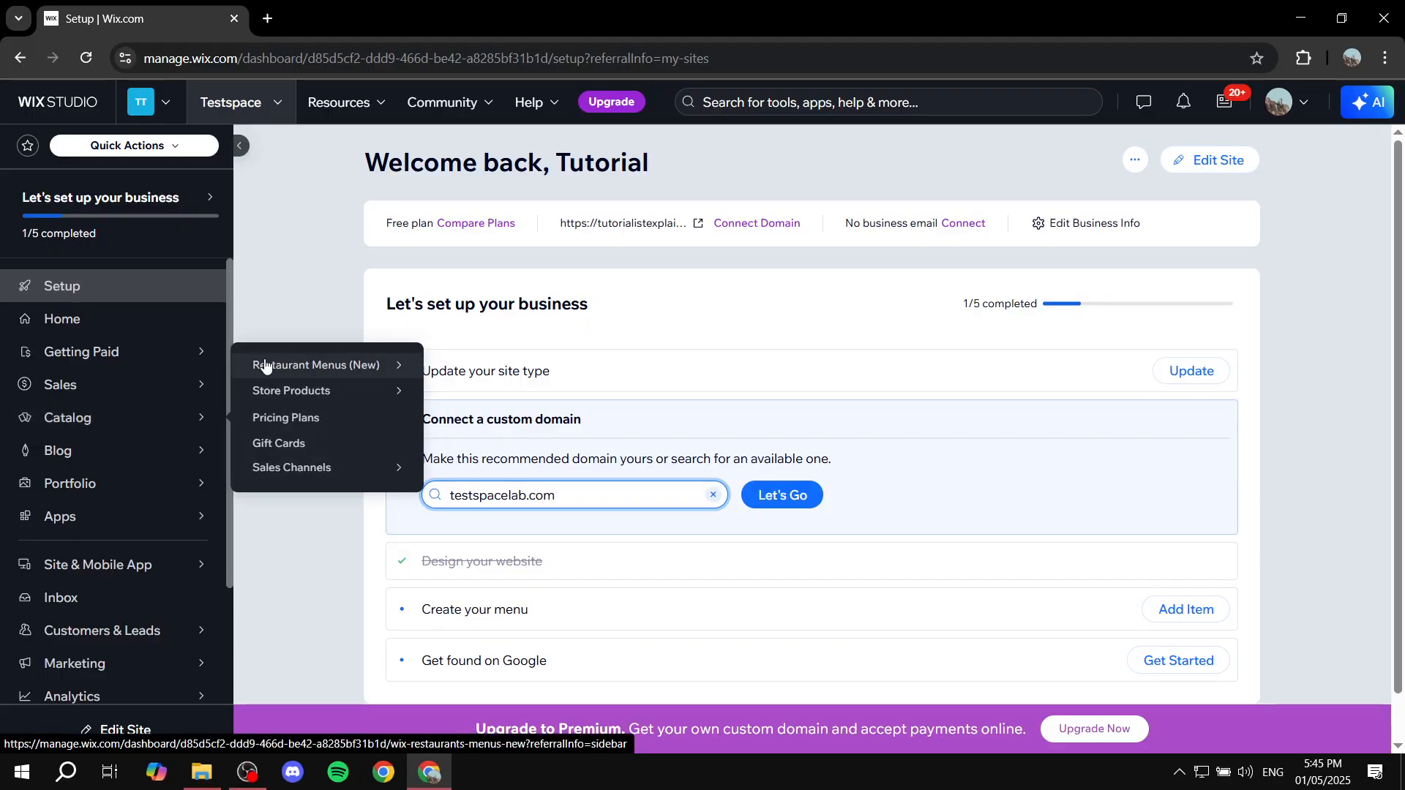
mouse_move(297, 369)
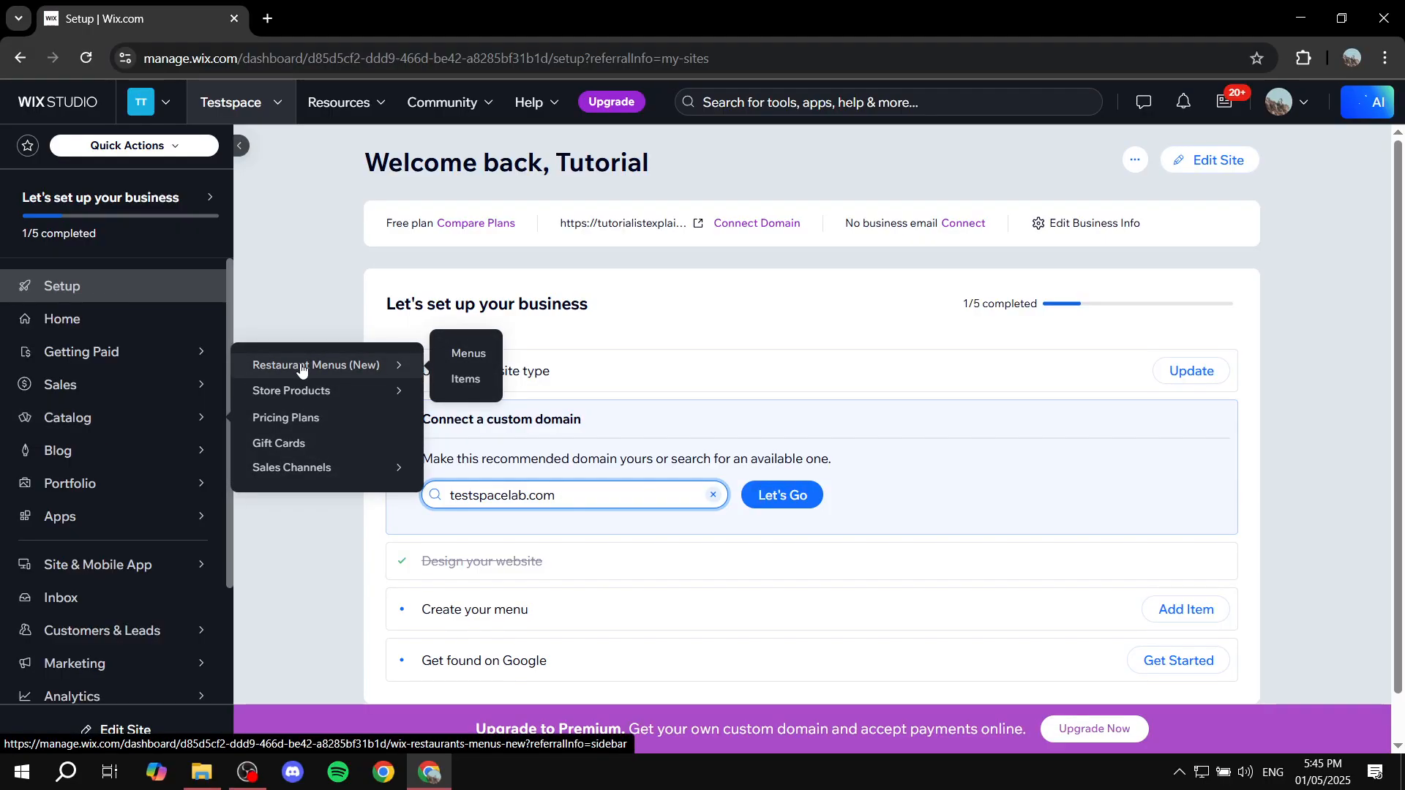
left_click(456, 357)
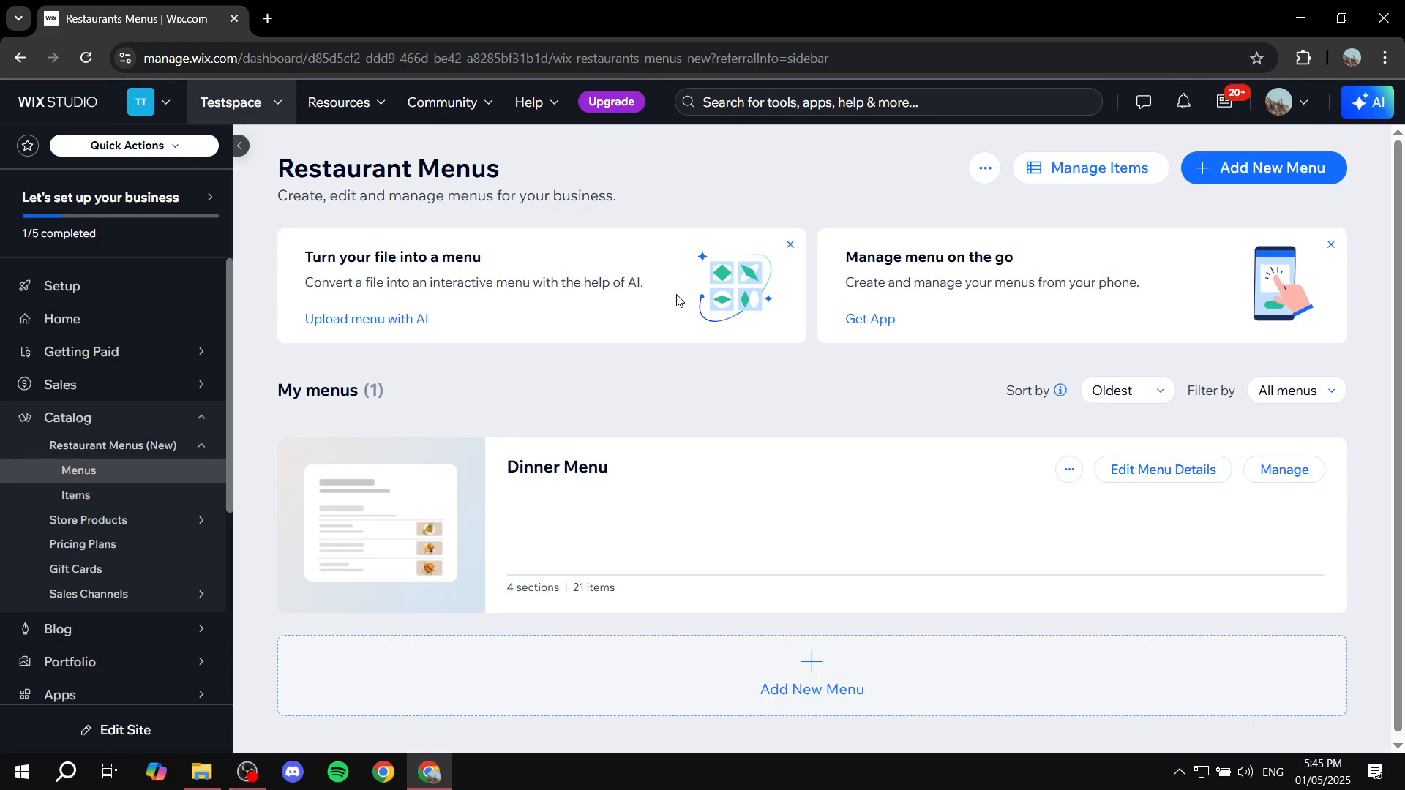
left_click(1069, 469)
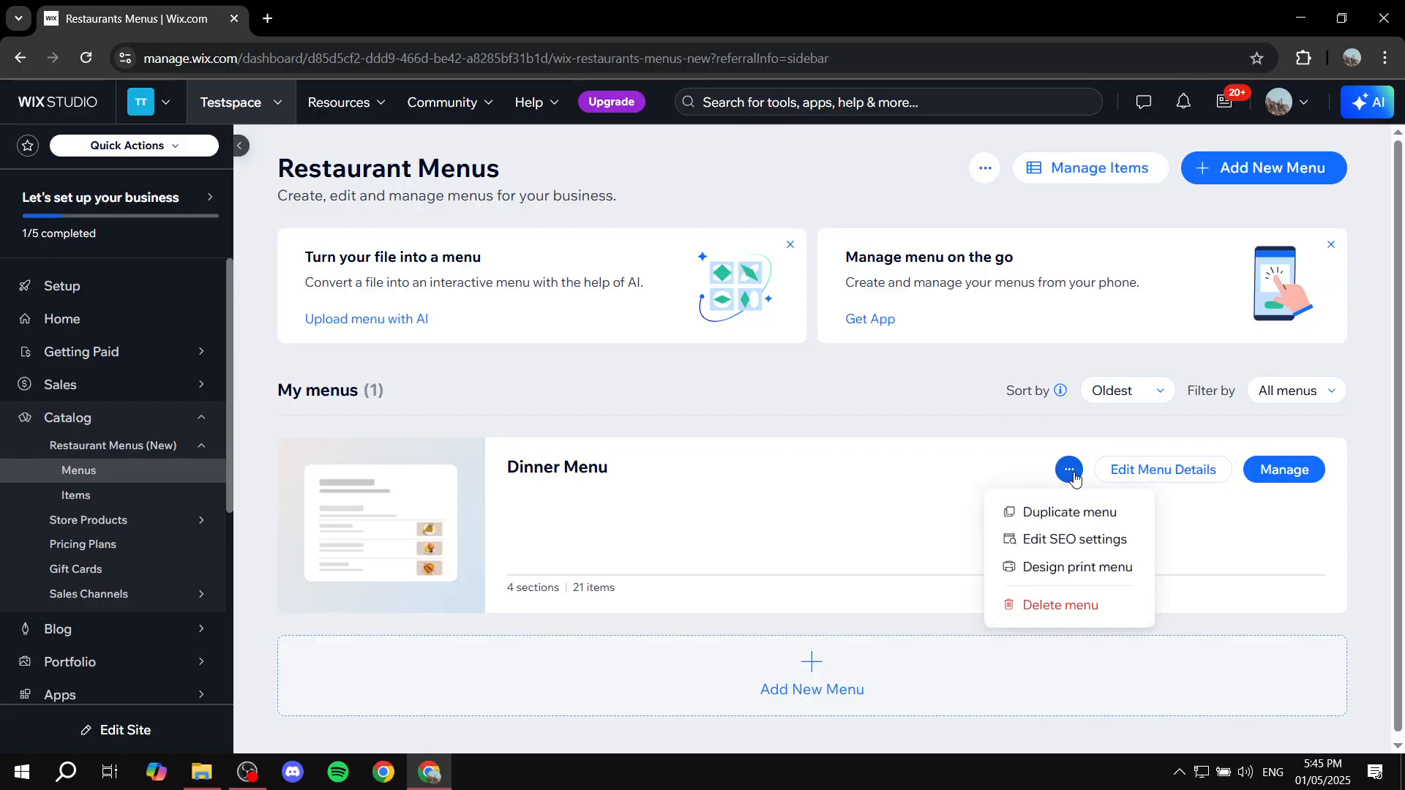
left_click(1069, 470)
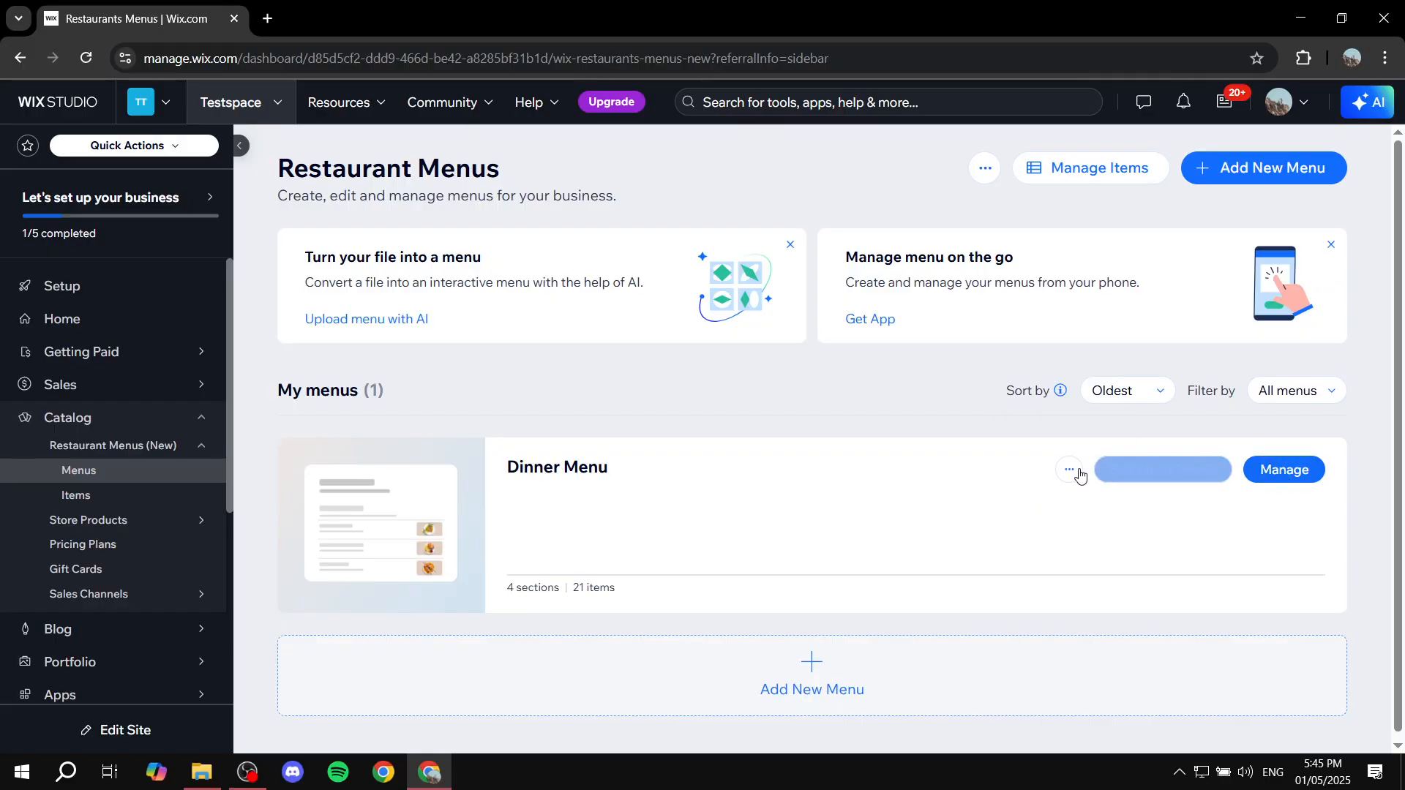
left_click(1069, 470)
left_click(1032, 605)
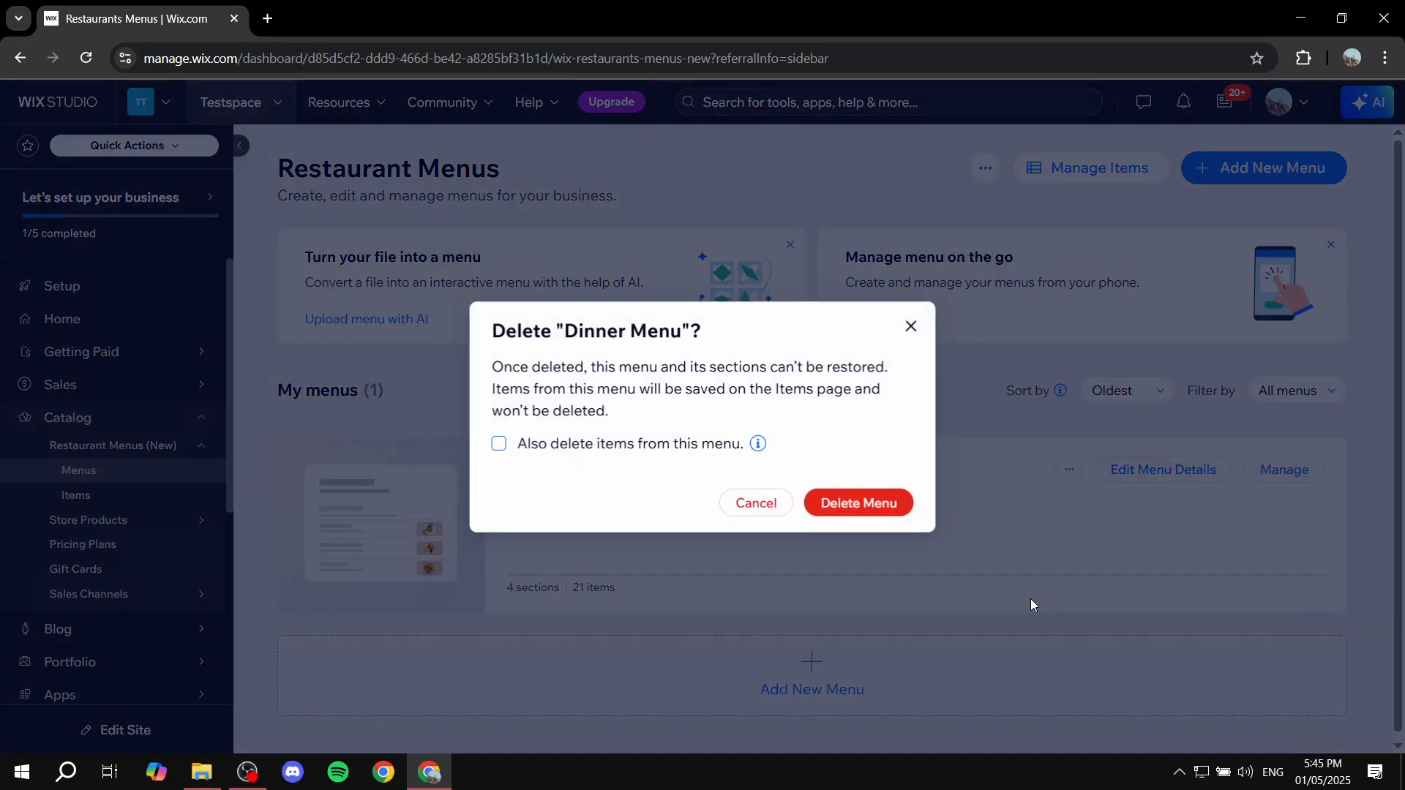
left_click(909, 327)
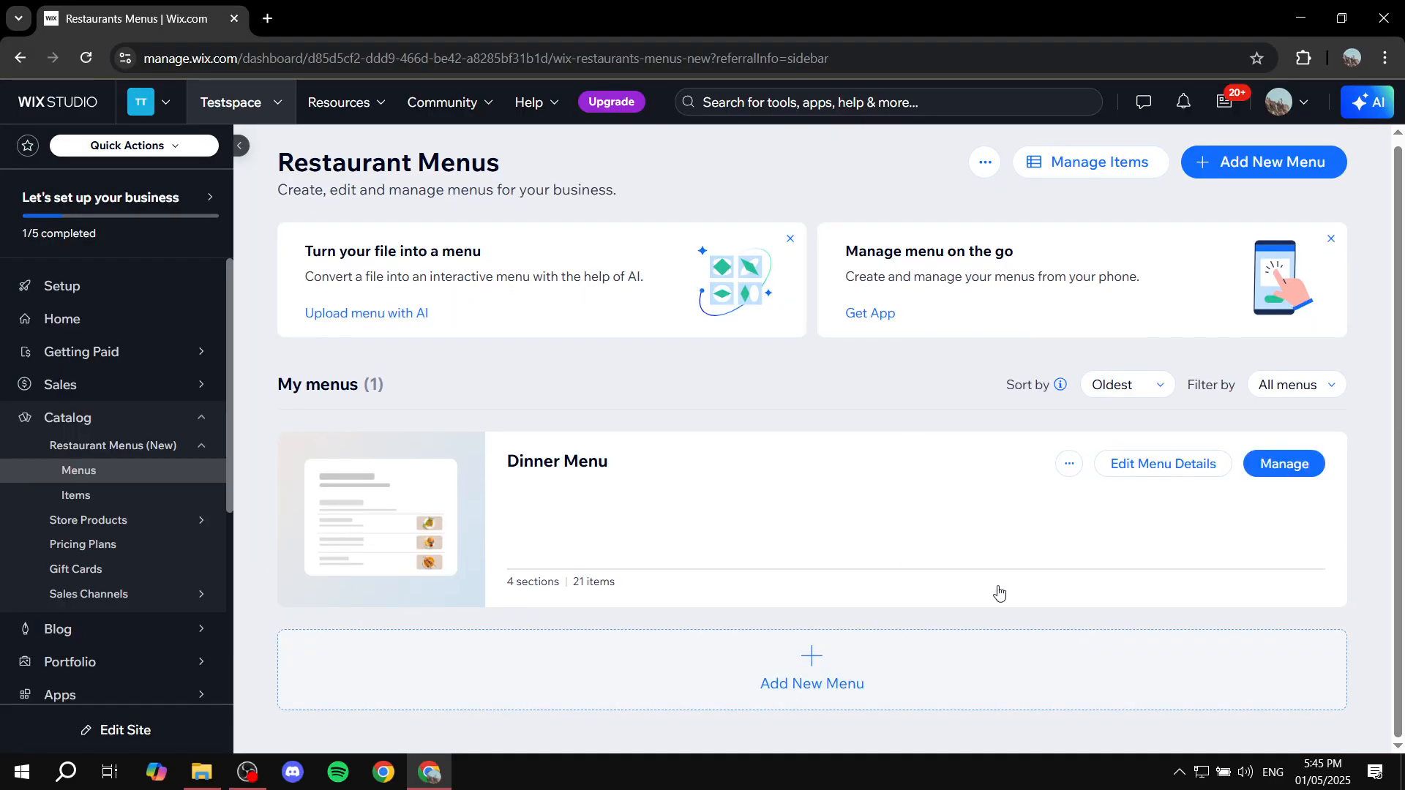
Step: Create a new restaurant menu named "Test Menu" without a description and save it
left_click(1267, 167)
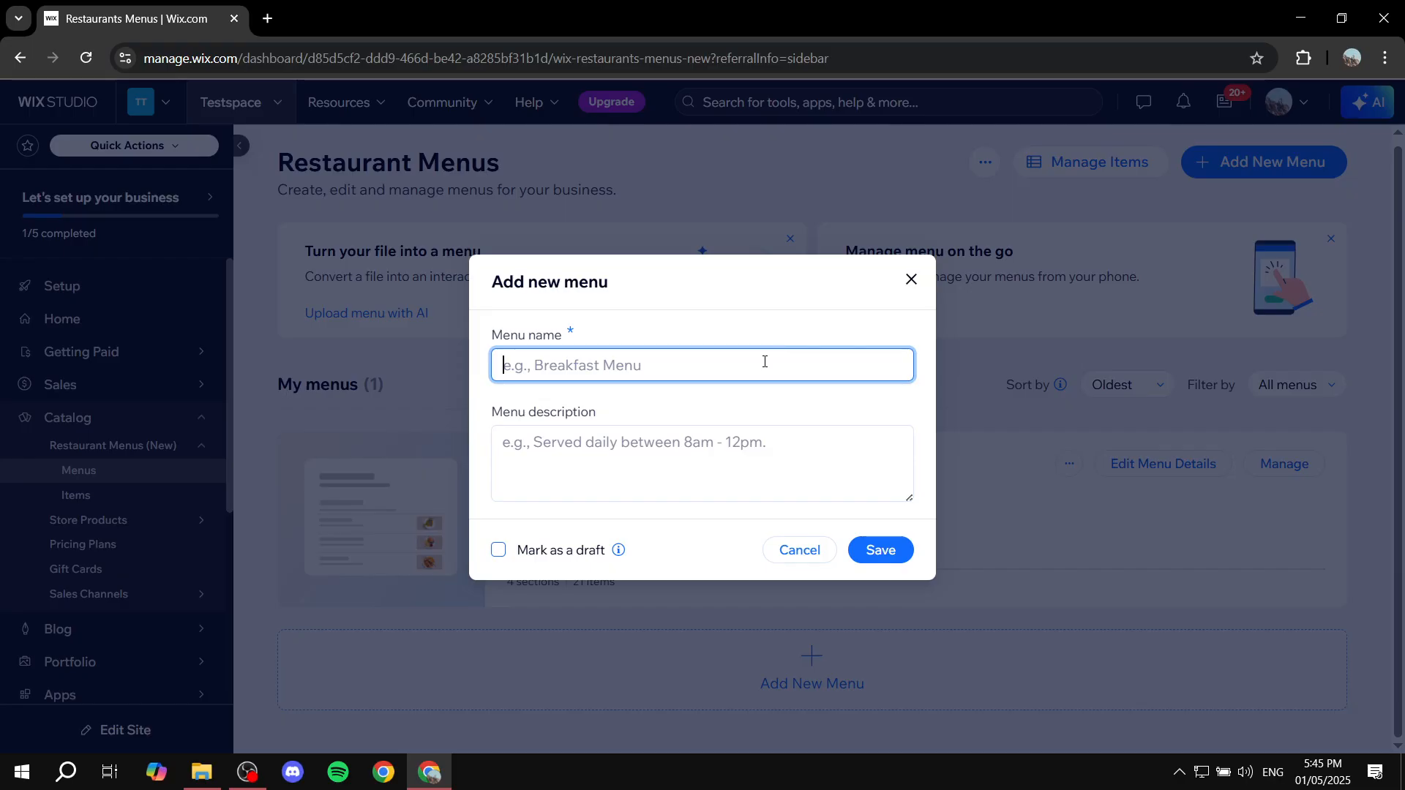
type("Test Menu")
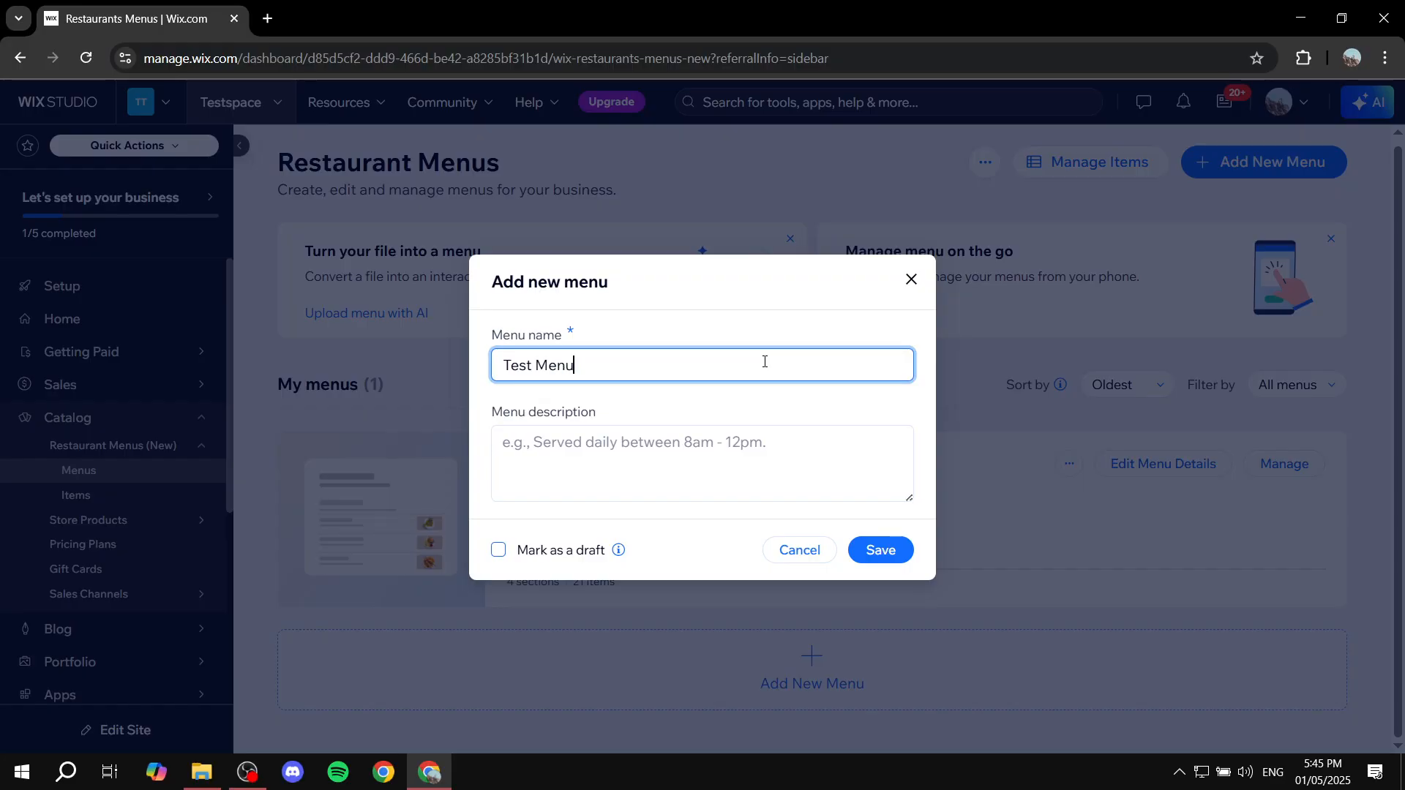
left_click(659, 432)
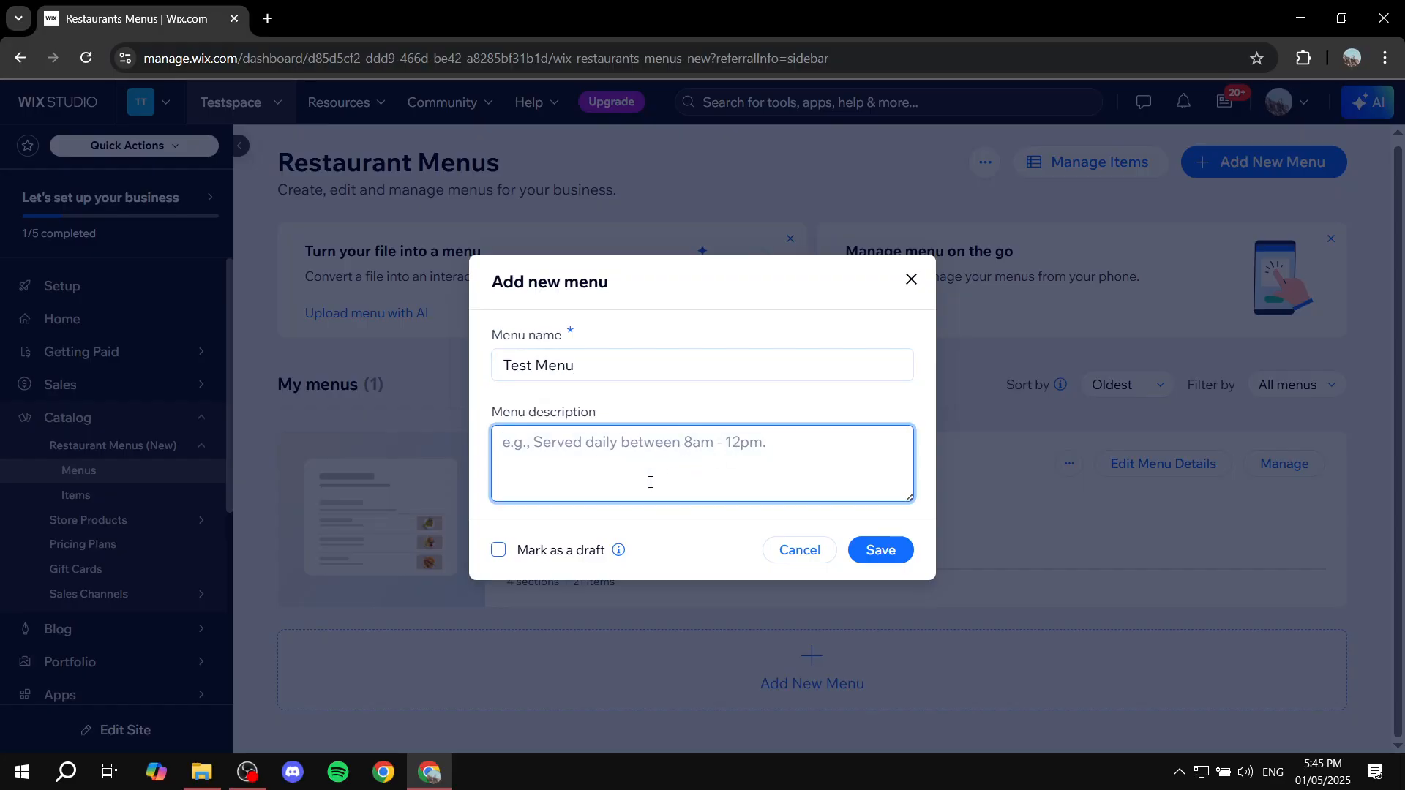
left_click(891, 550)
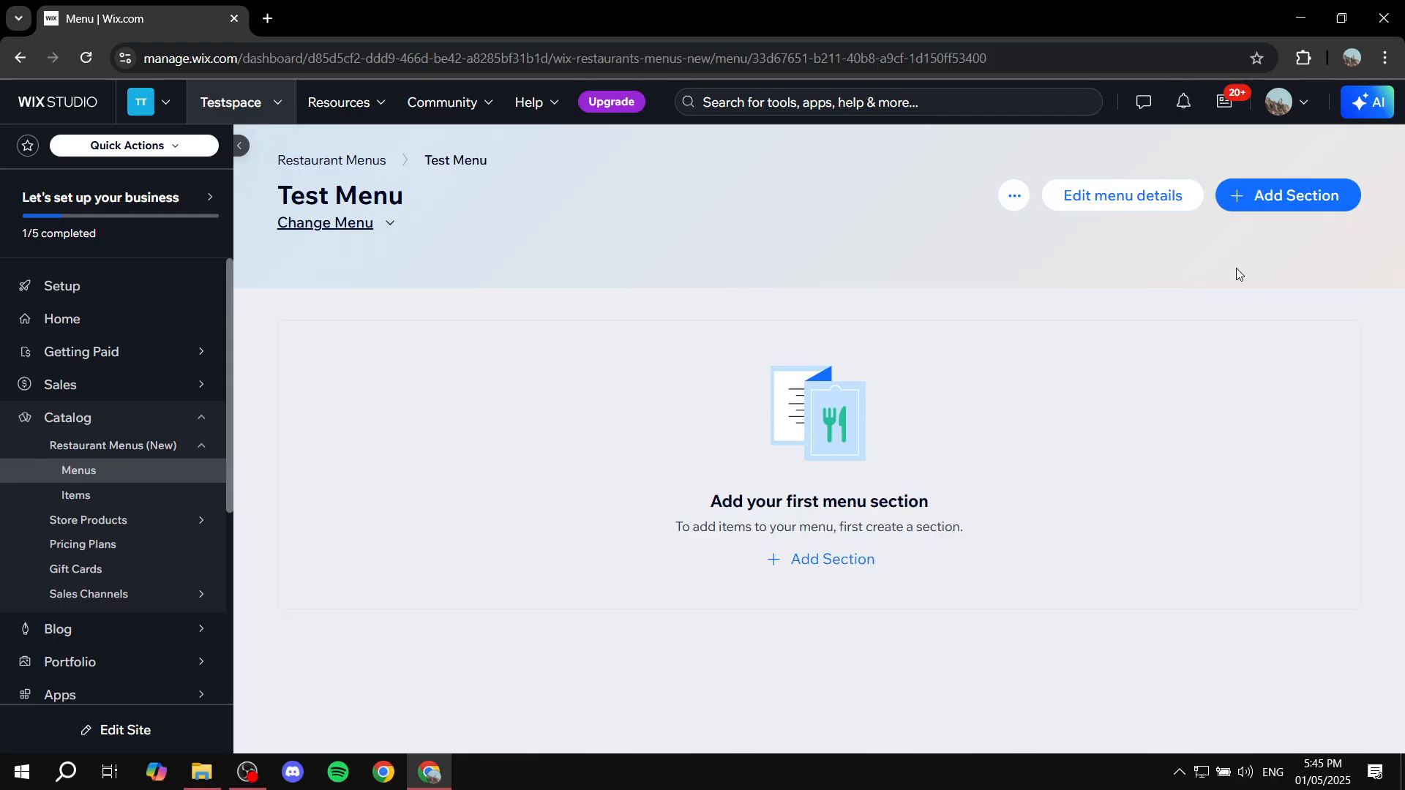
Step: Add a section named "Section 1" to Test Menu and save it
left_click(1284, 207)
type("Section 1")
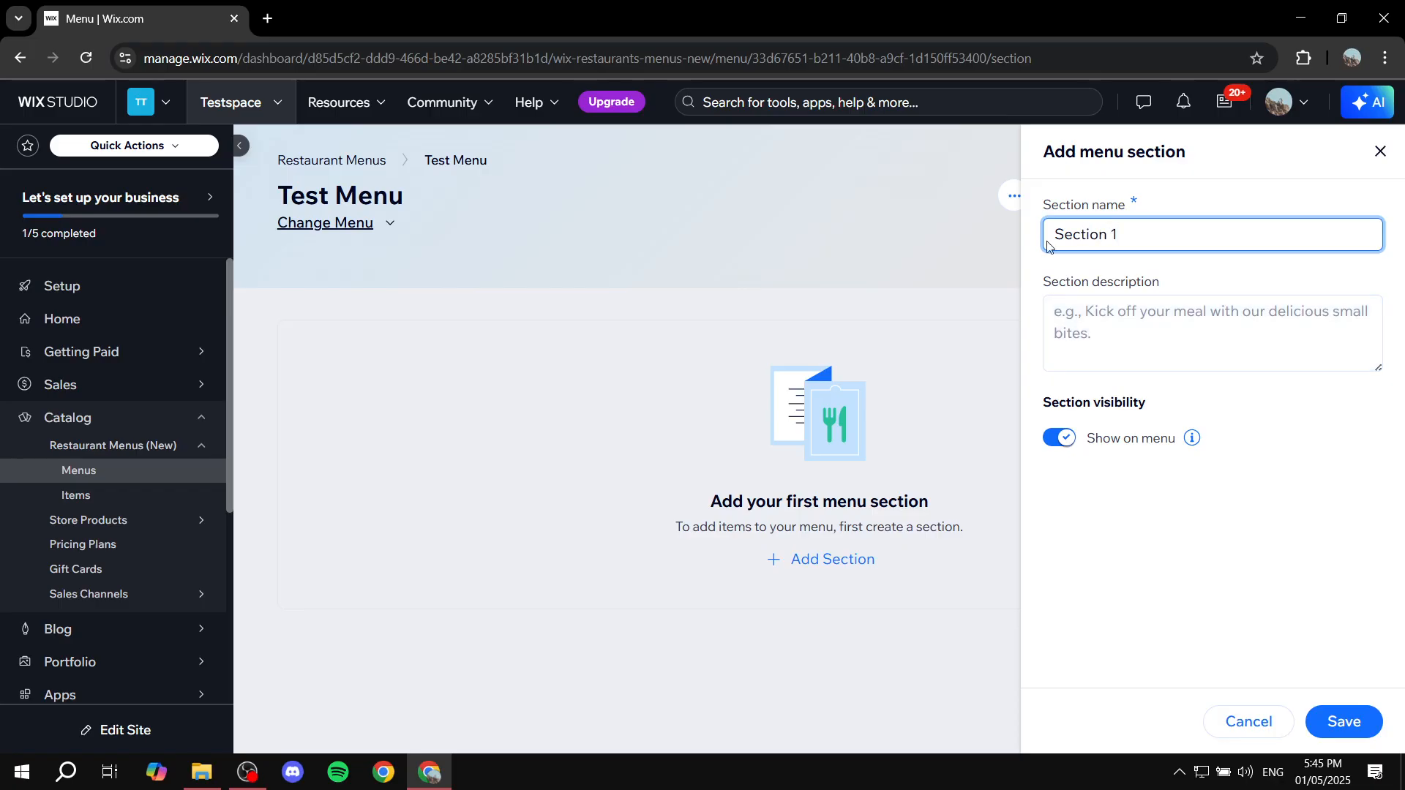
left_click(1340, 723)
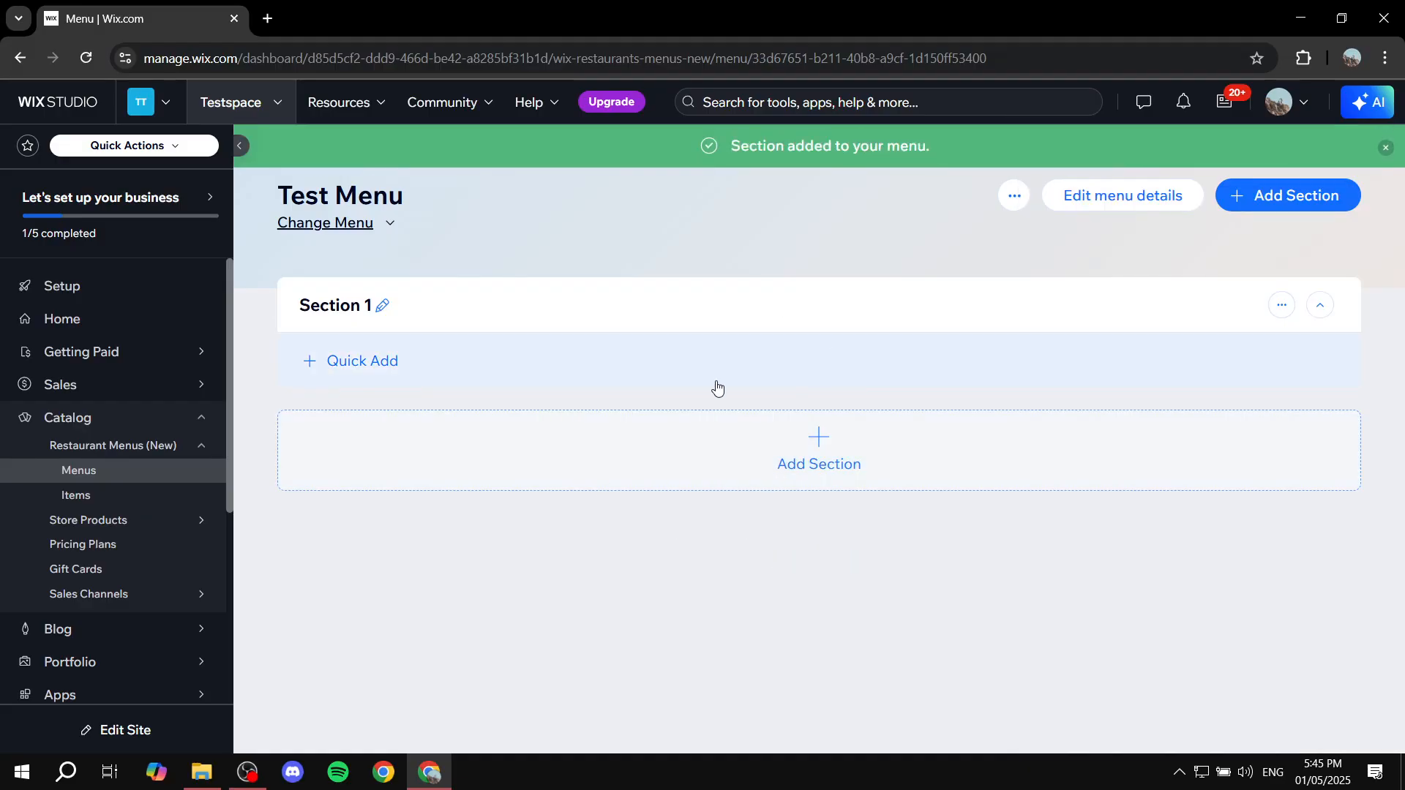
Step: Add two items named "1" and "2" to Section 1 of Test Menu
left_click(376, 360)
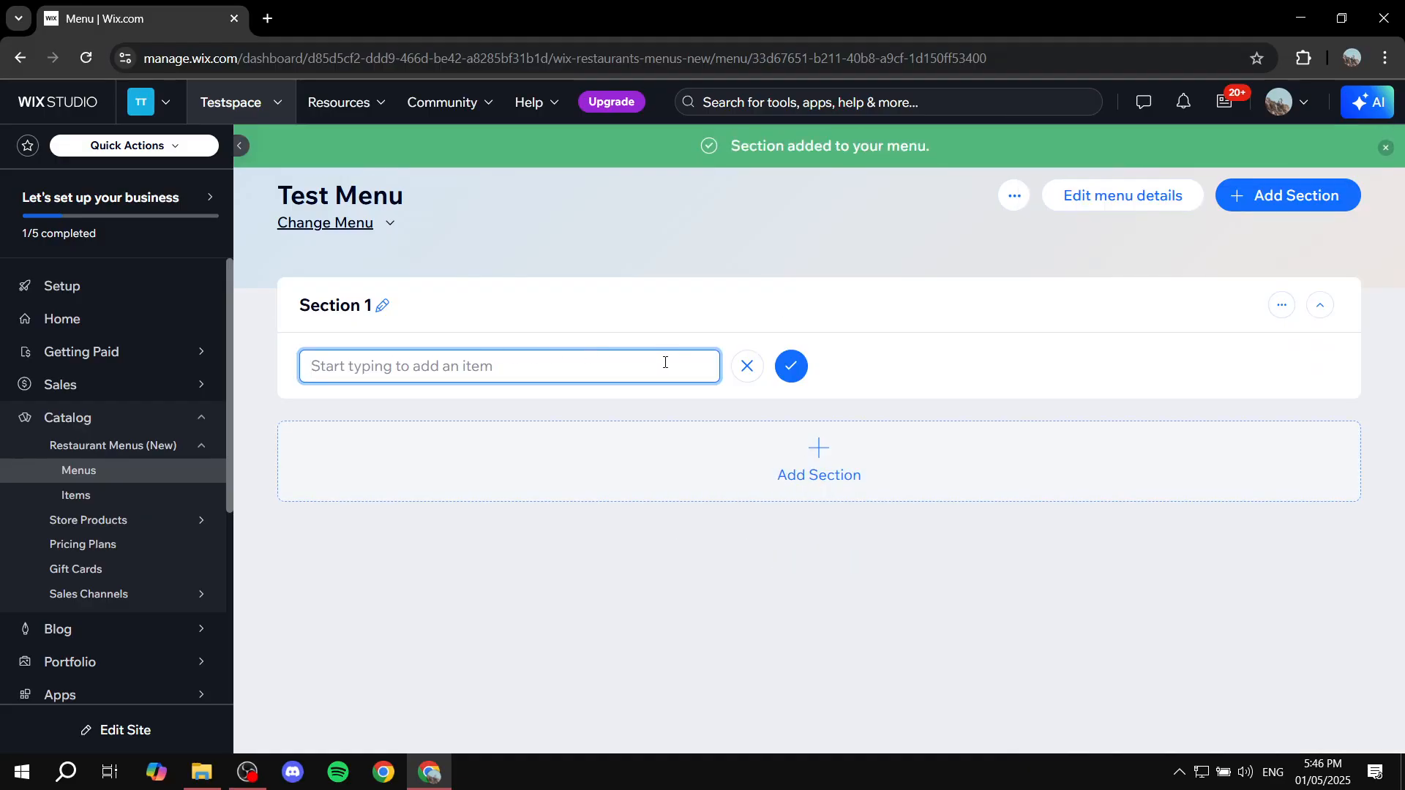
type("1")
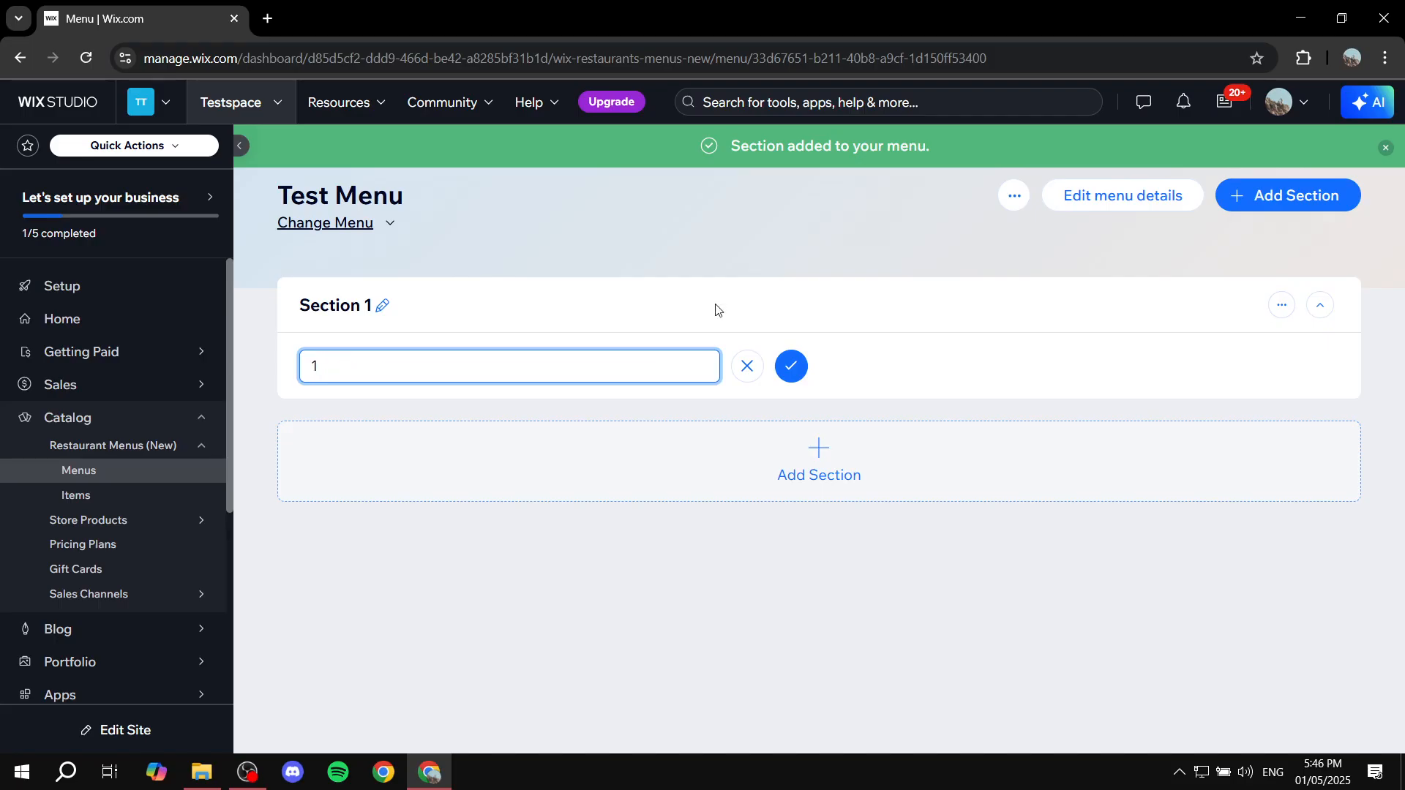
left_click(791, 365)
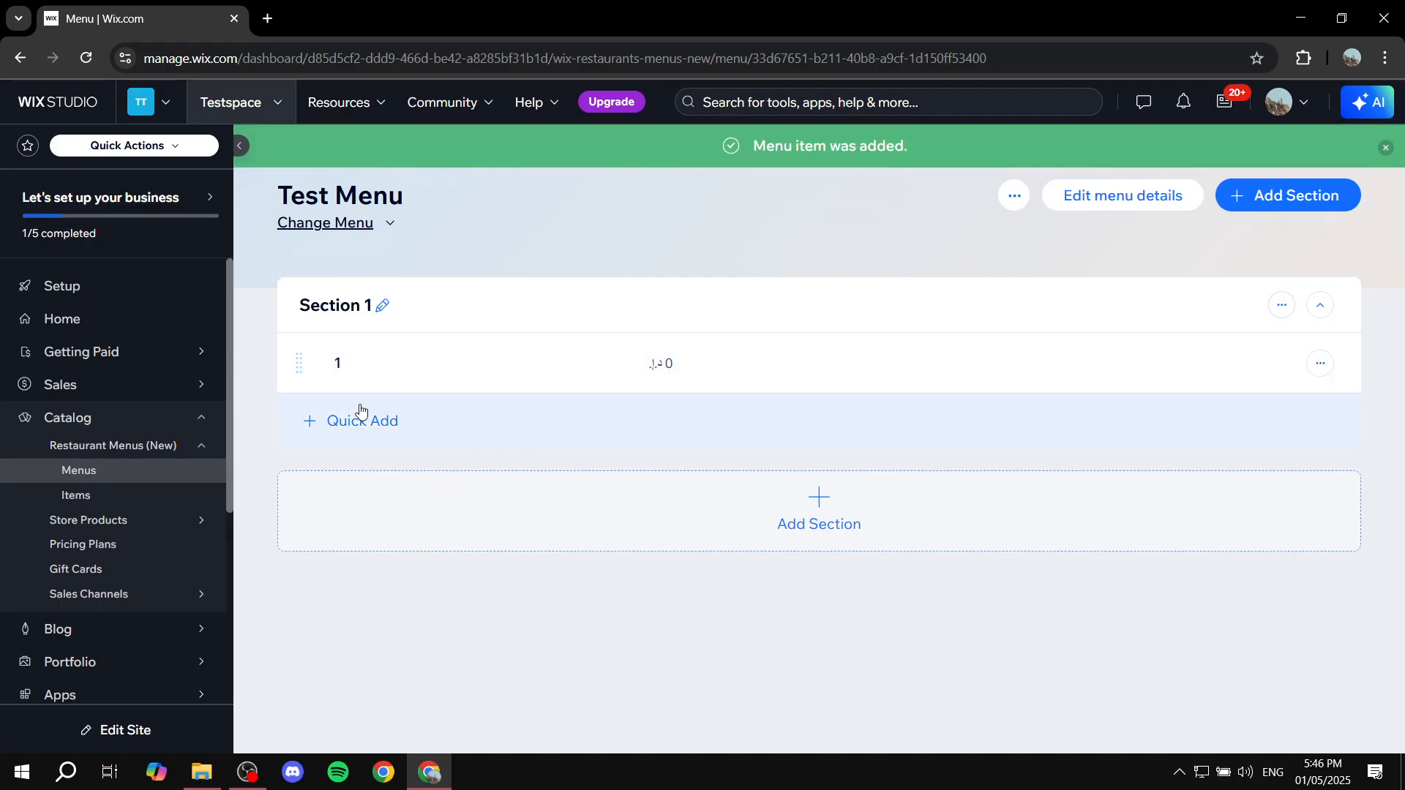
left_click(362, 417)
type("2")
left_click(791, 427)
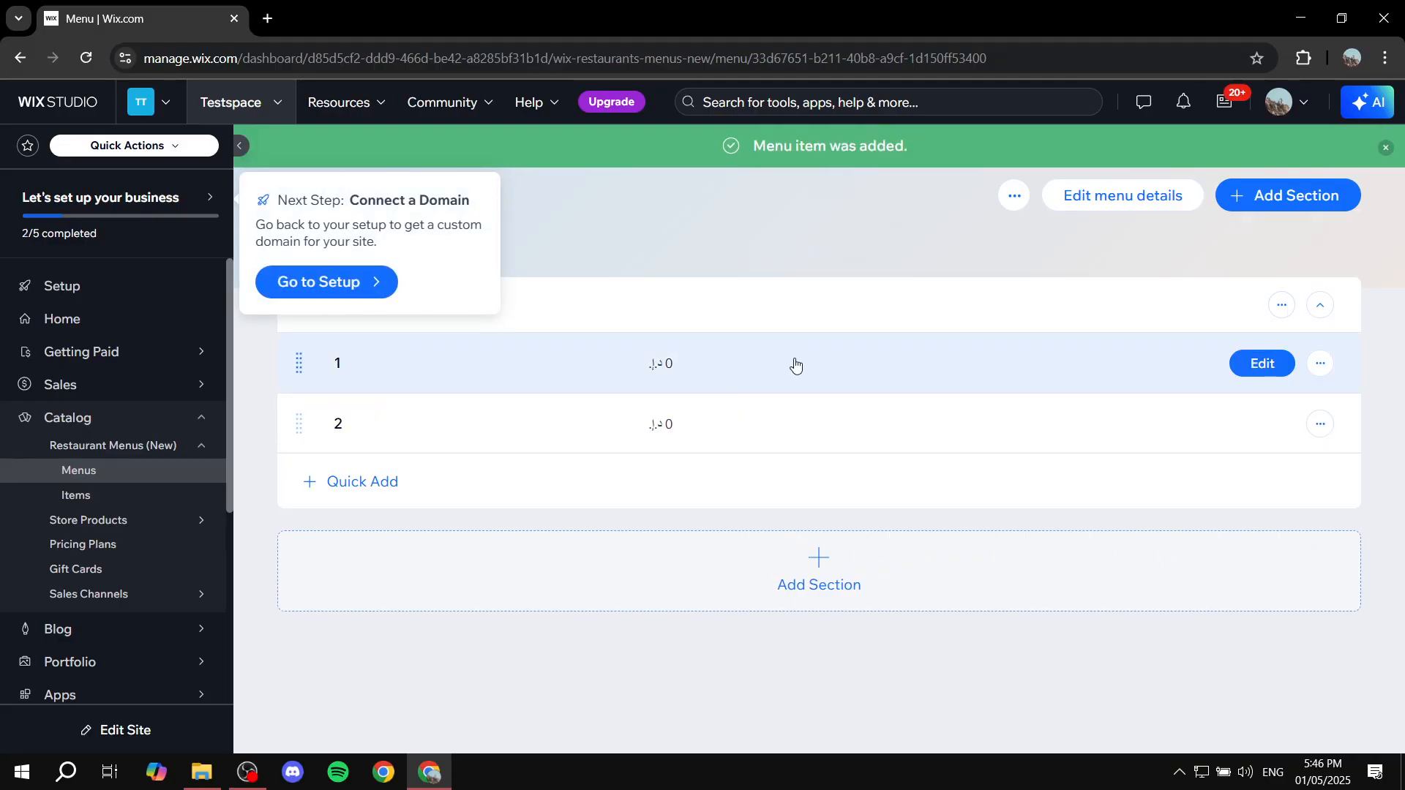
Step: Review the label, pricing, image and visibility details of item "1" in Section 1, leaving without saving changes
left_click(1260, 363)
scroll(1185, 352, "down", 4)
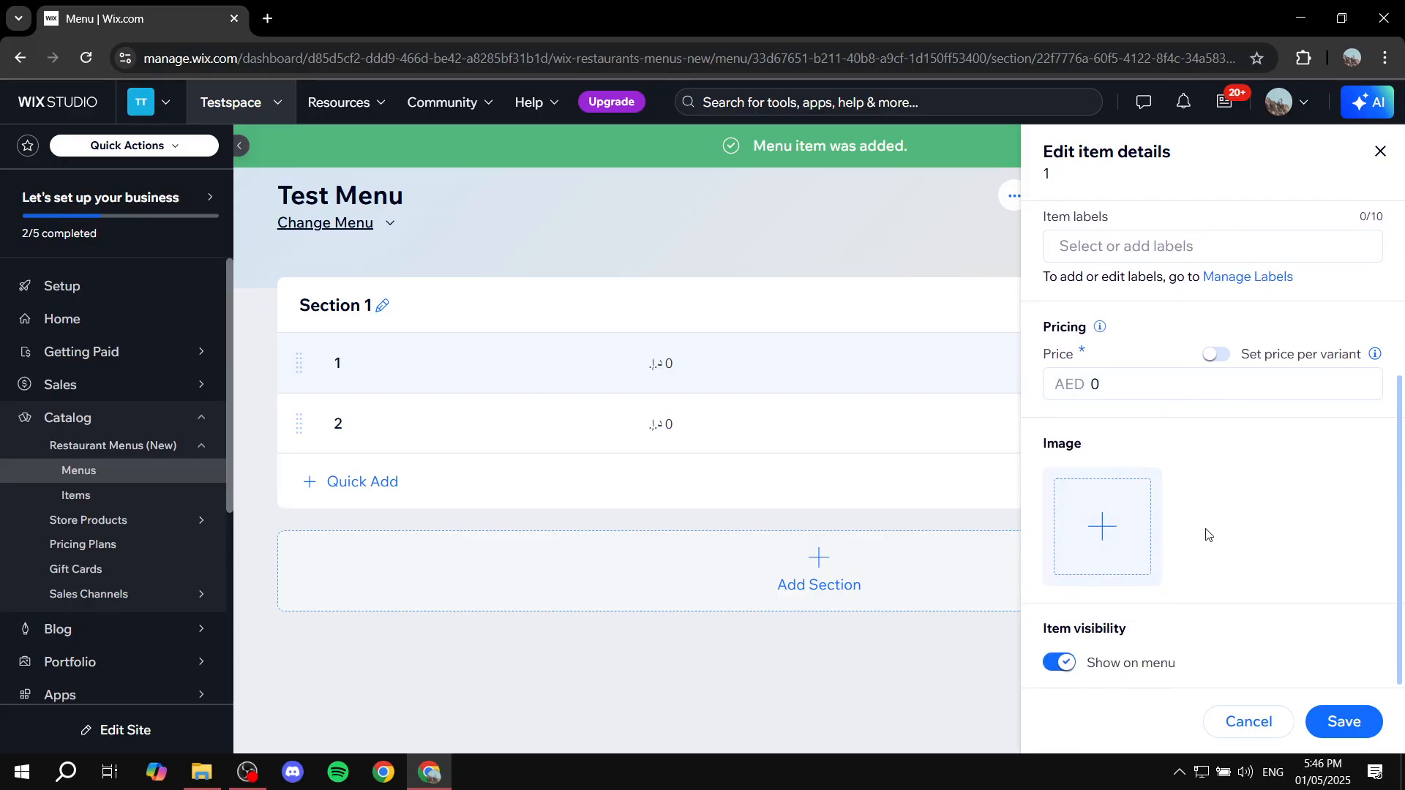
left_click(1249, 722)
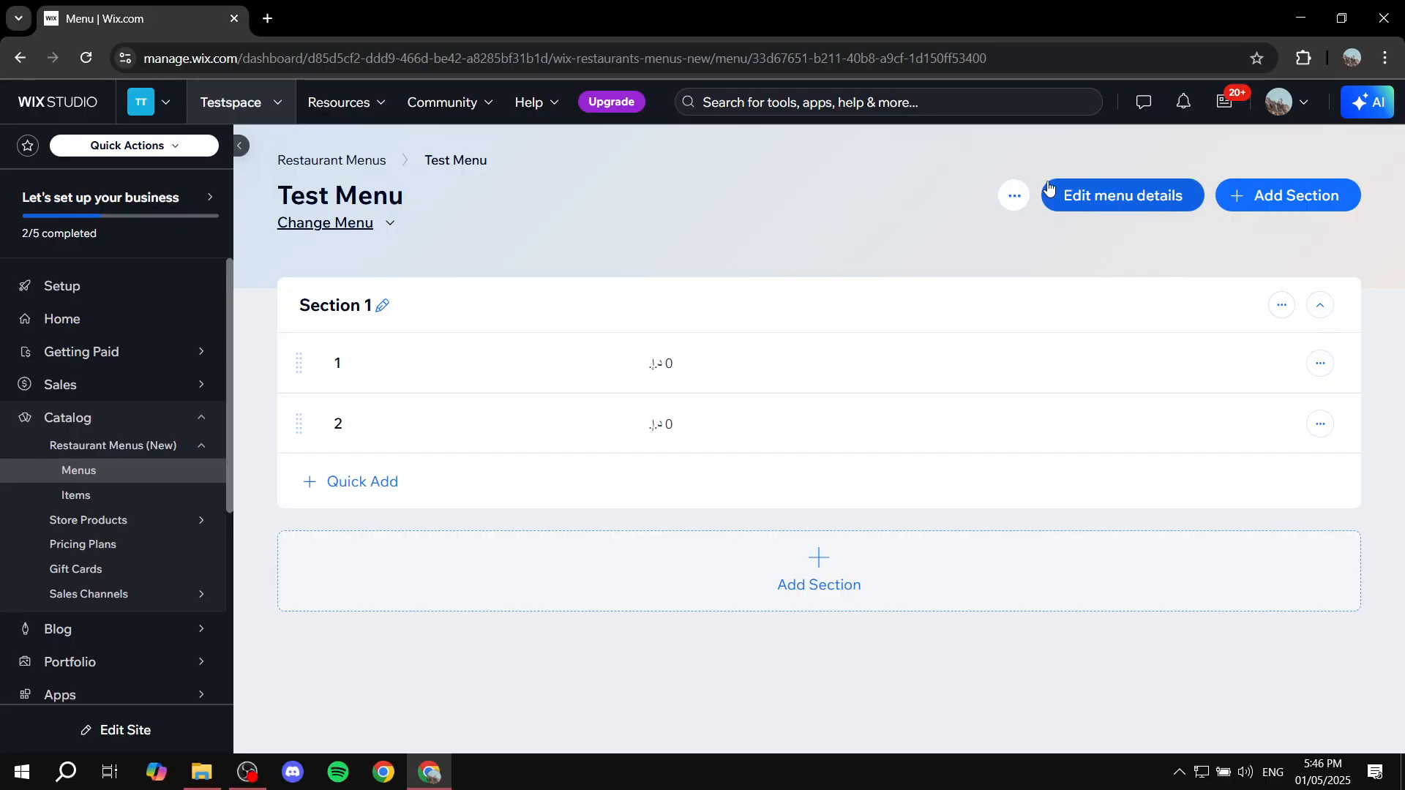
Step: Return to the Restaurant Menus list and delete Test Menu together with its items
left_click(117, 472)
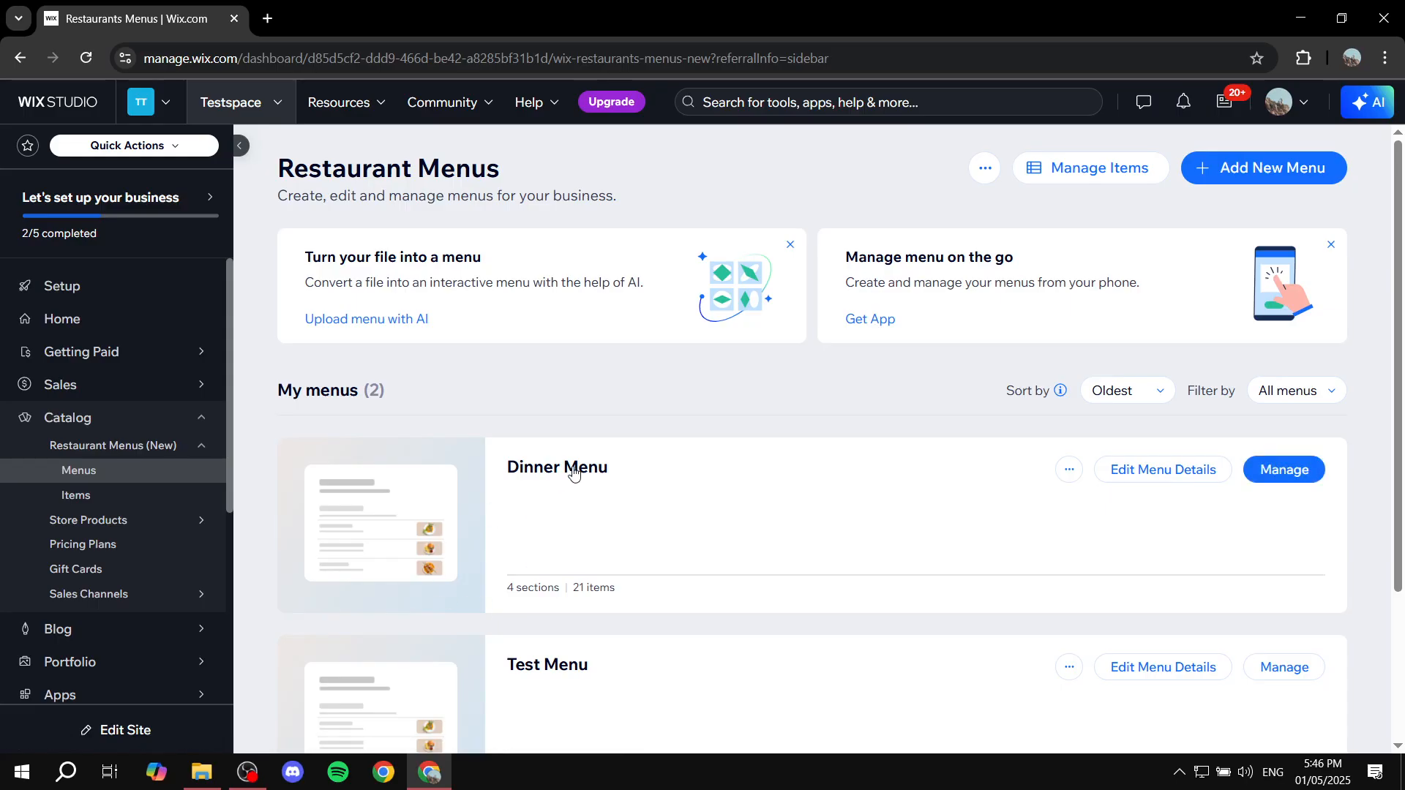
scroll(448, 551, "down", 3)
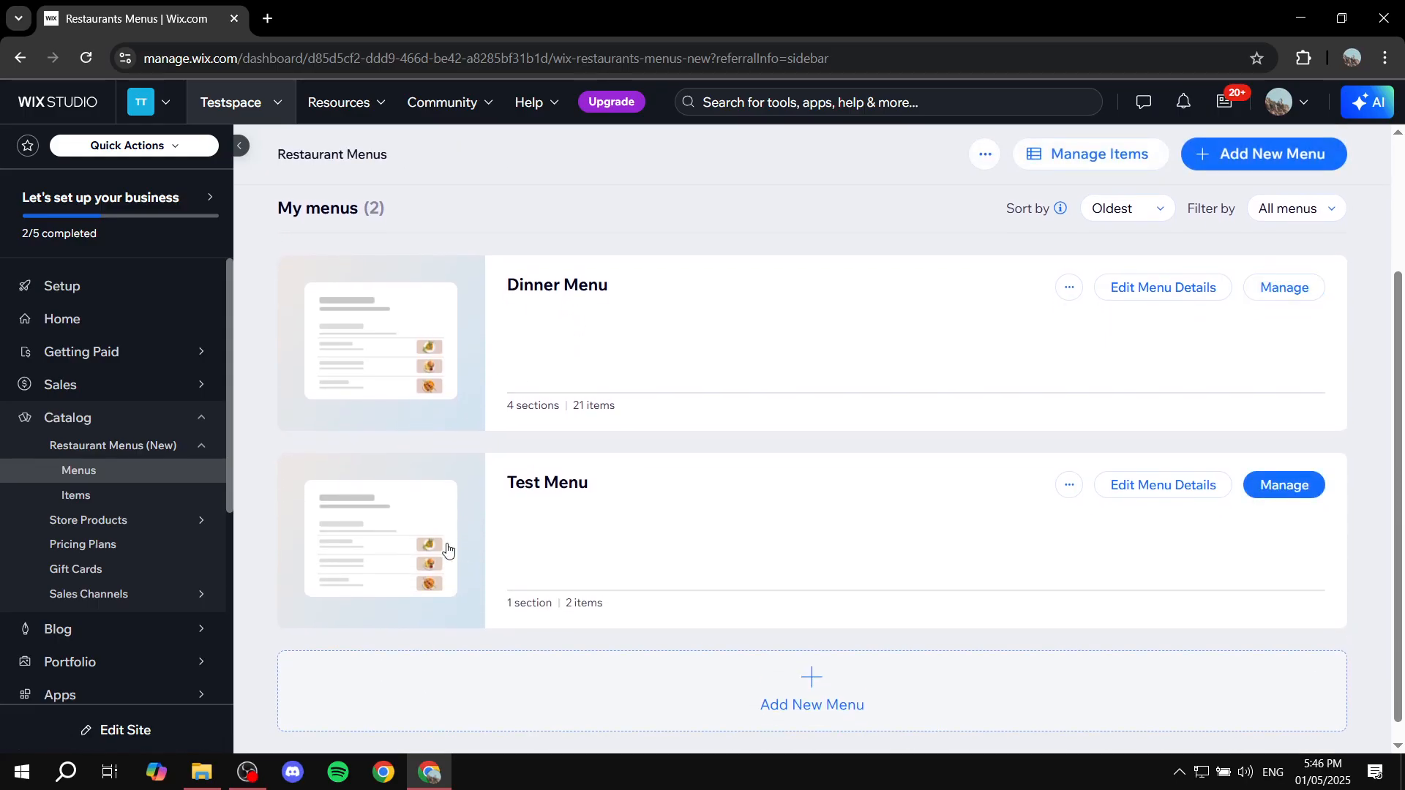
left_click(1075, 489)
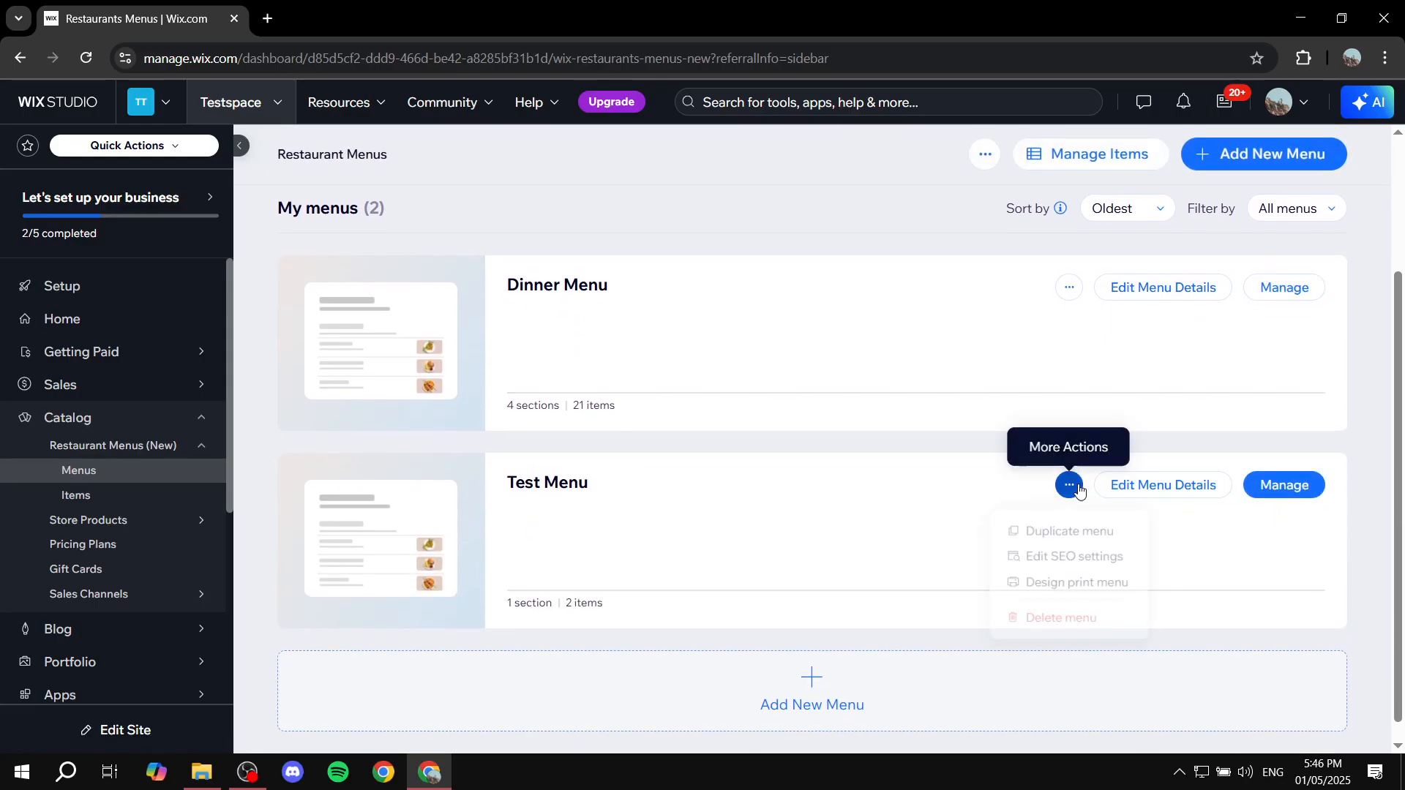
left_click(1038, 617)
left_click(636, 444)
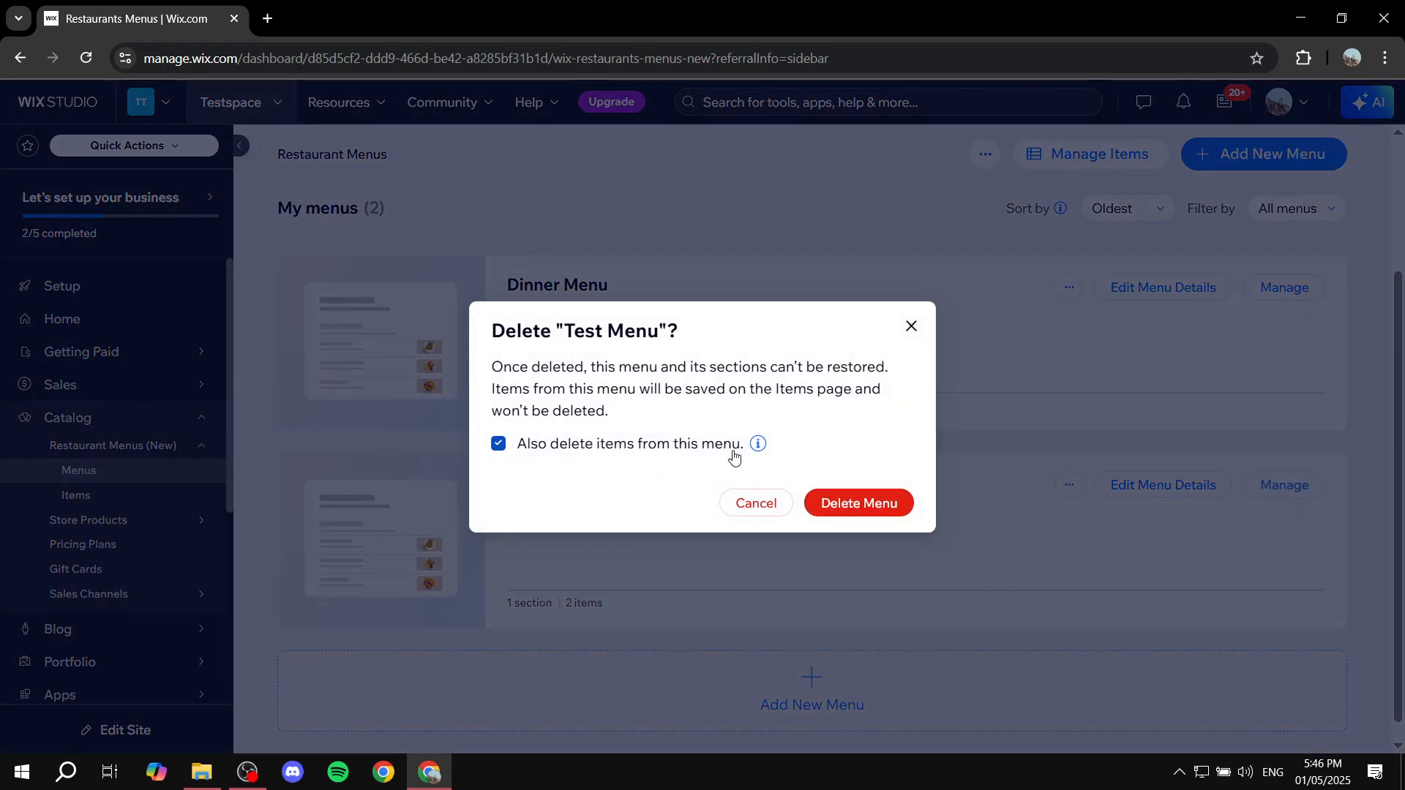
left_click(869, 500)
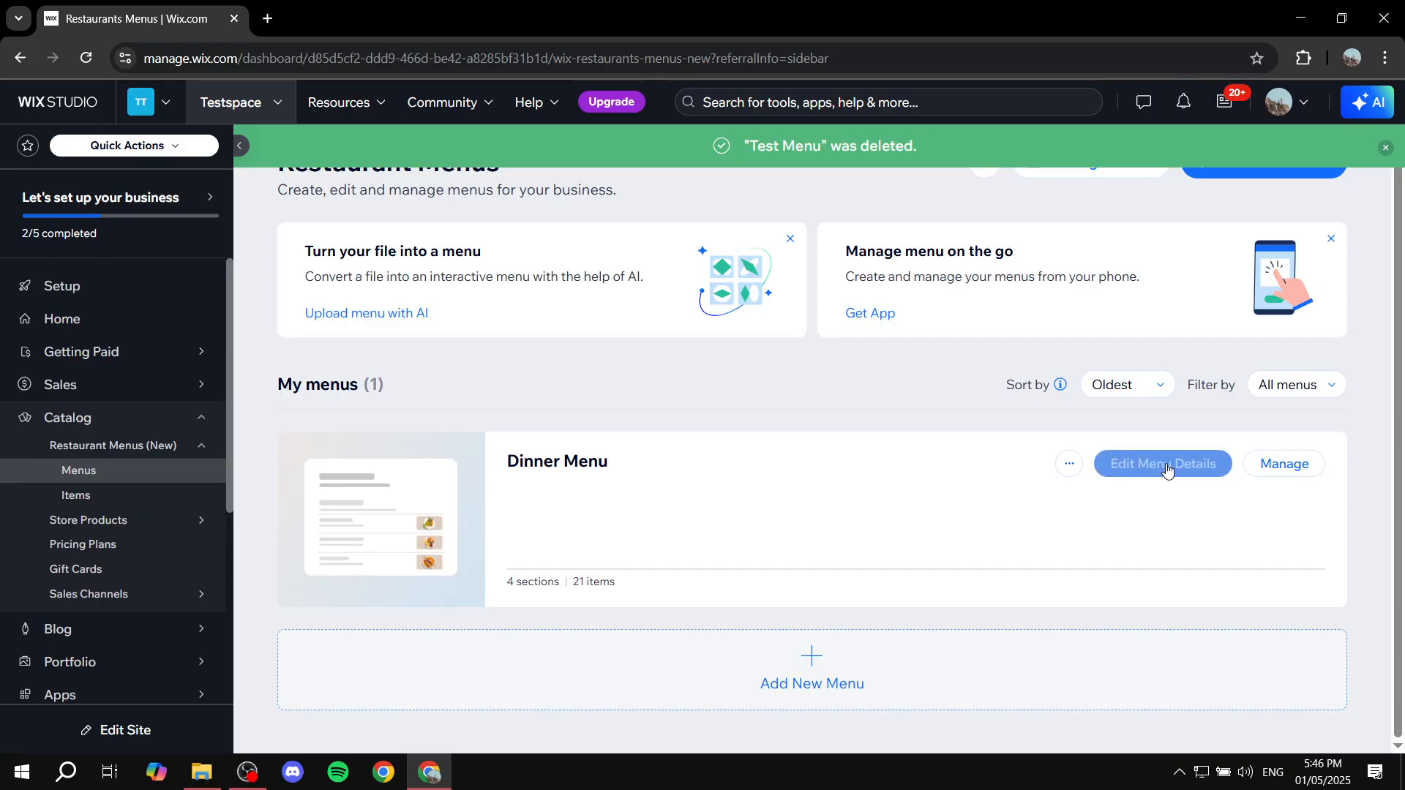
Step: Open Dinner Menu and look through its sections and items
left_click(449, 502)
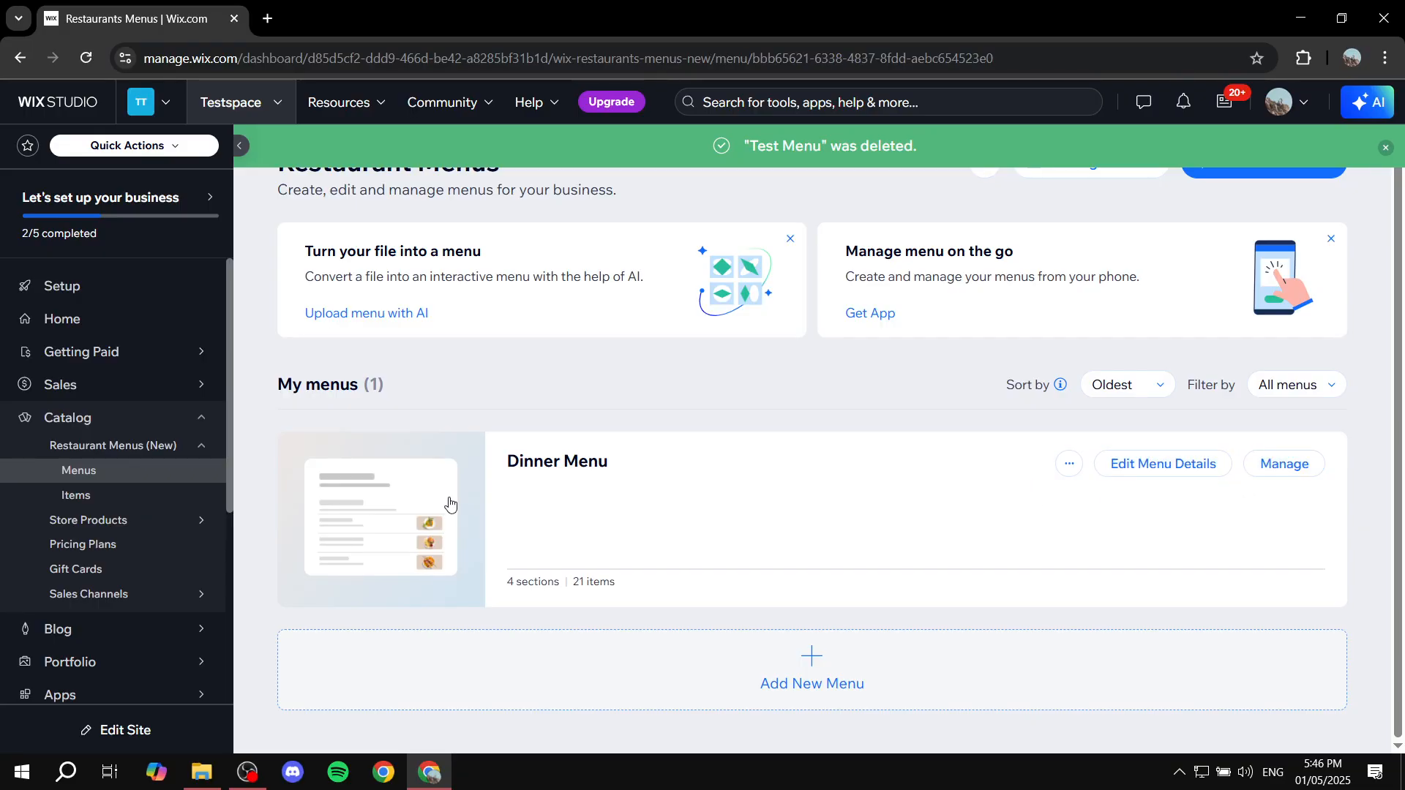
scroll(752, 373, "down", 5)
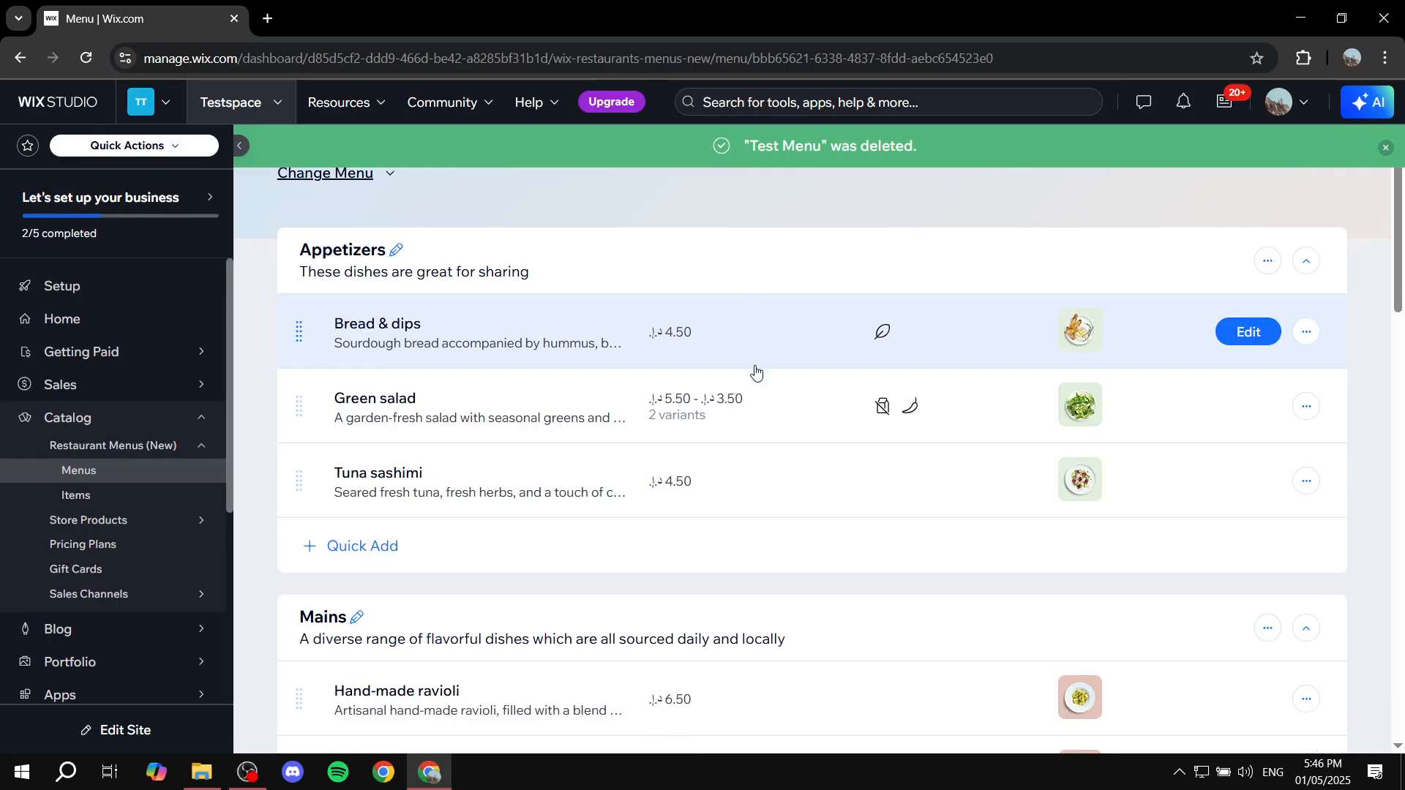
scroll(752, 382, "down", 20)
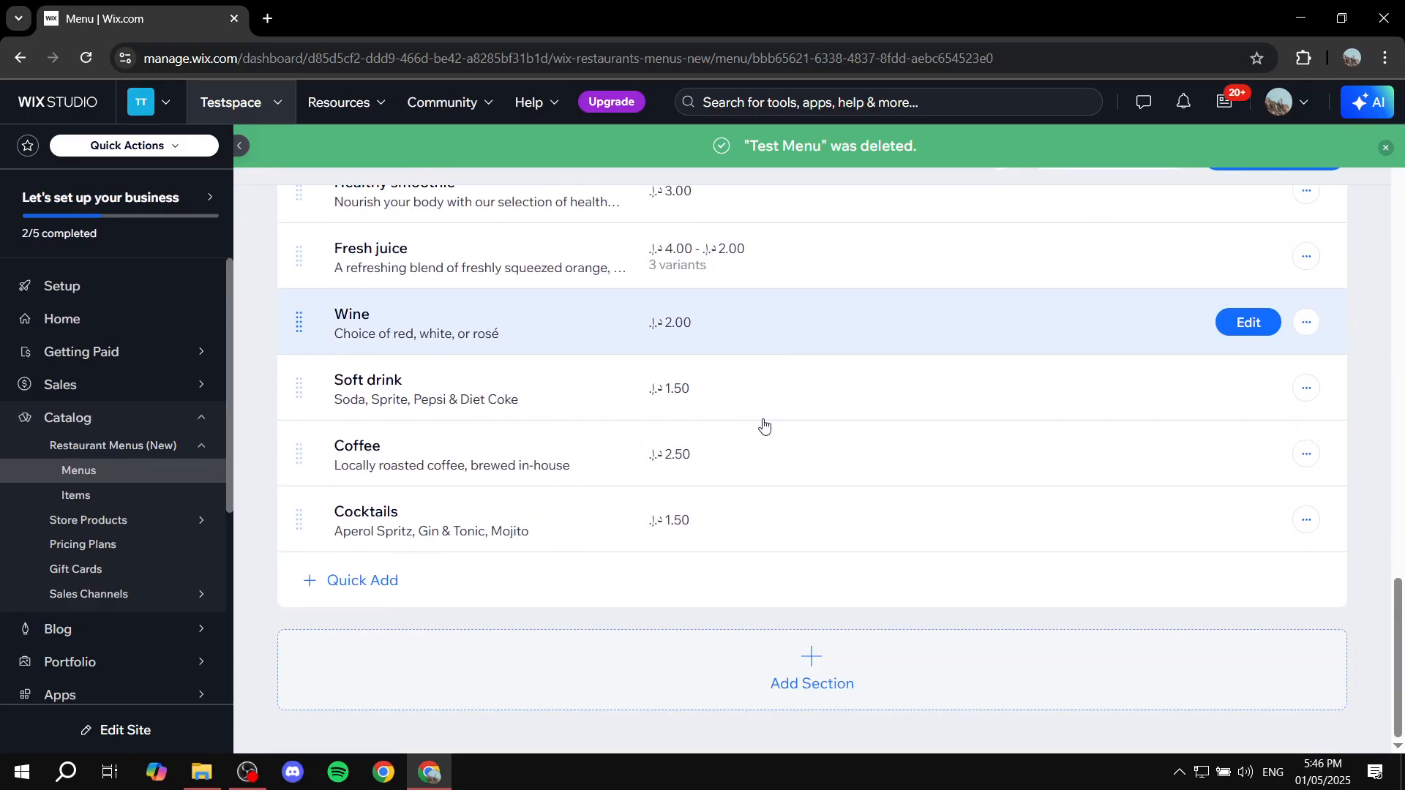
scroll(764, 425, "up", 20)
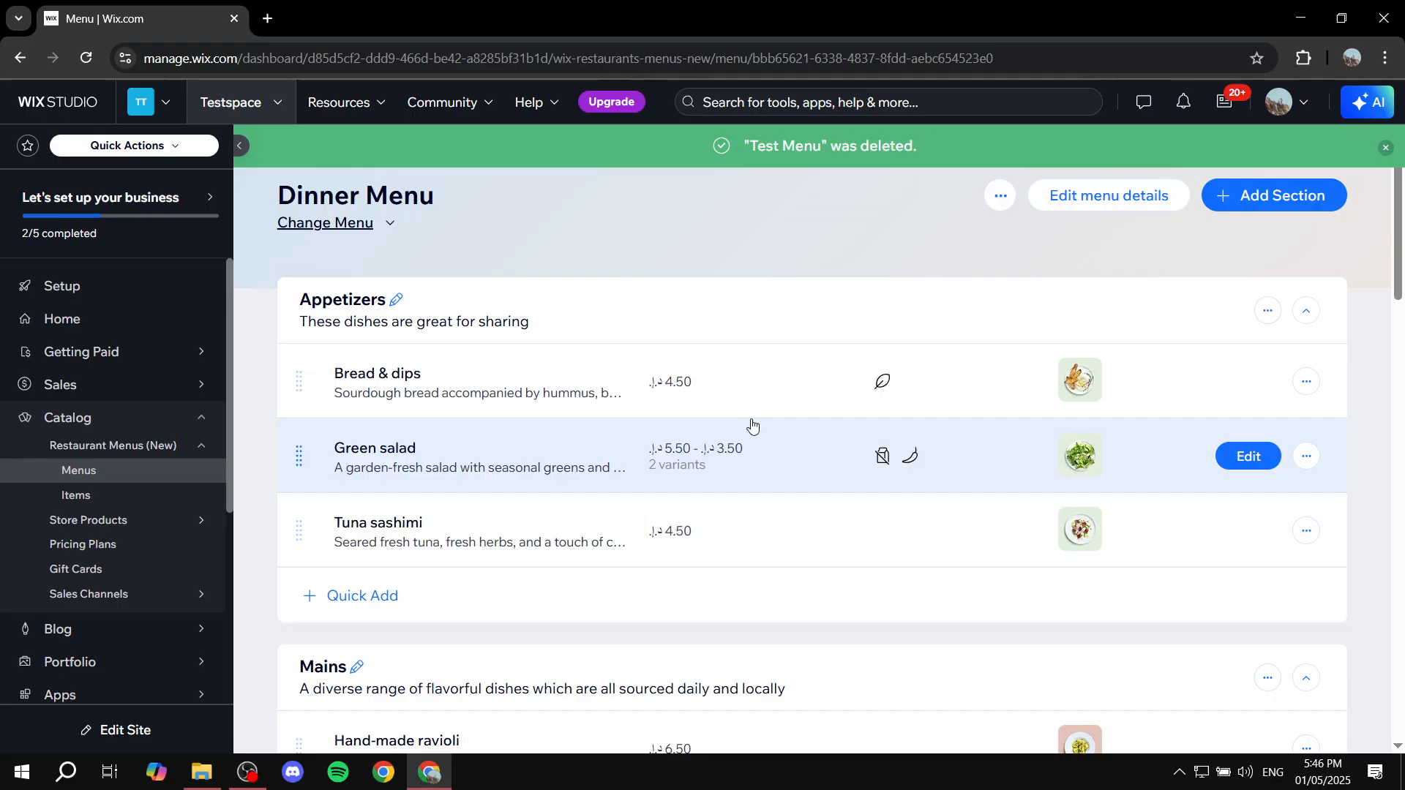
Step: Return to the dashboard home, launch the site editor and open the Menus (New) page among the restaurant pages
left_click(93, 318)
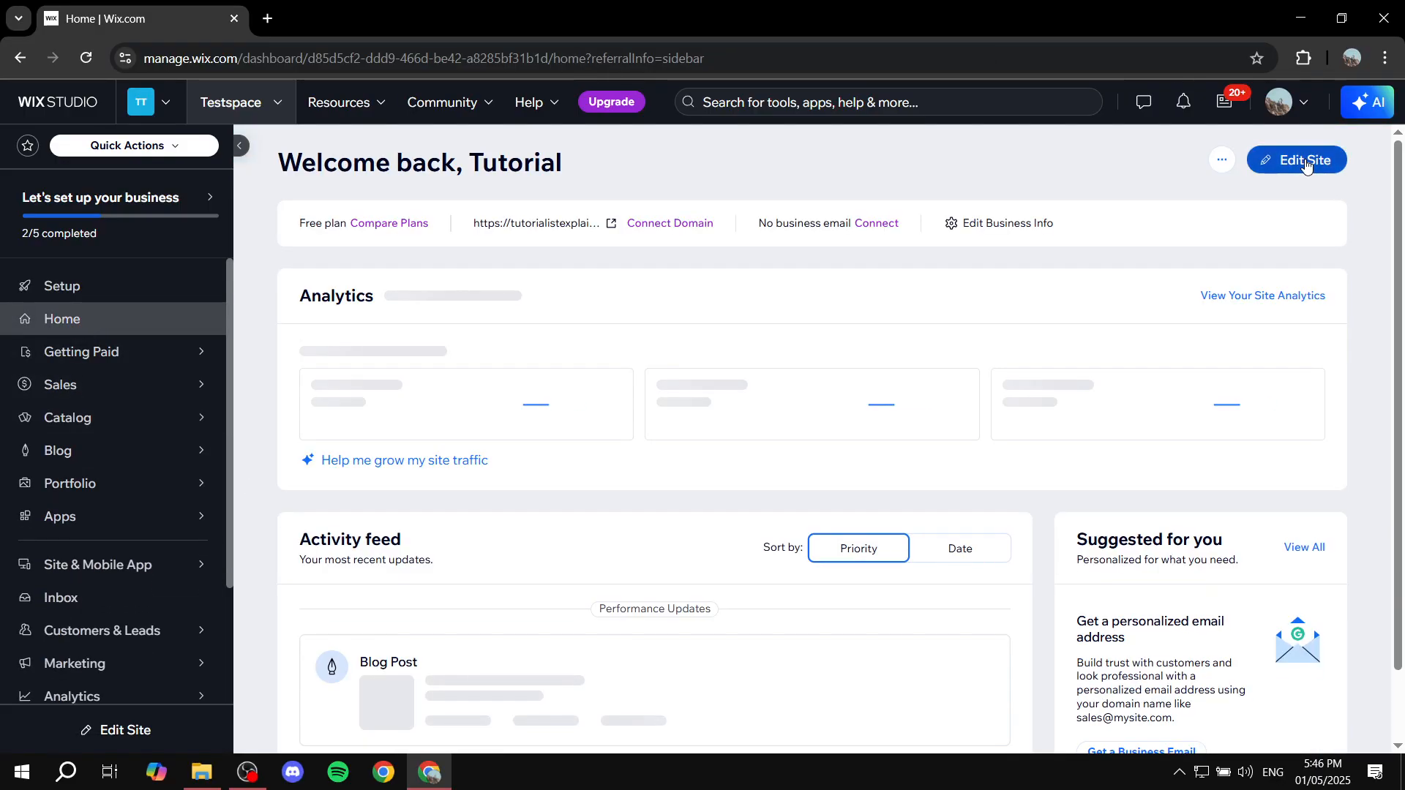
left_click(1307, 162)
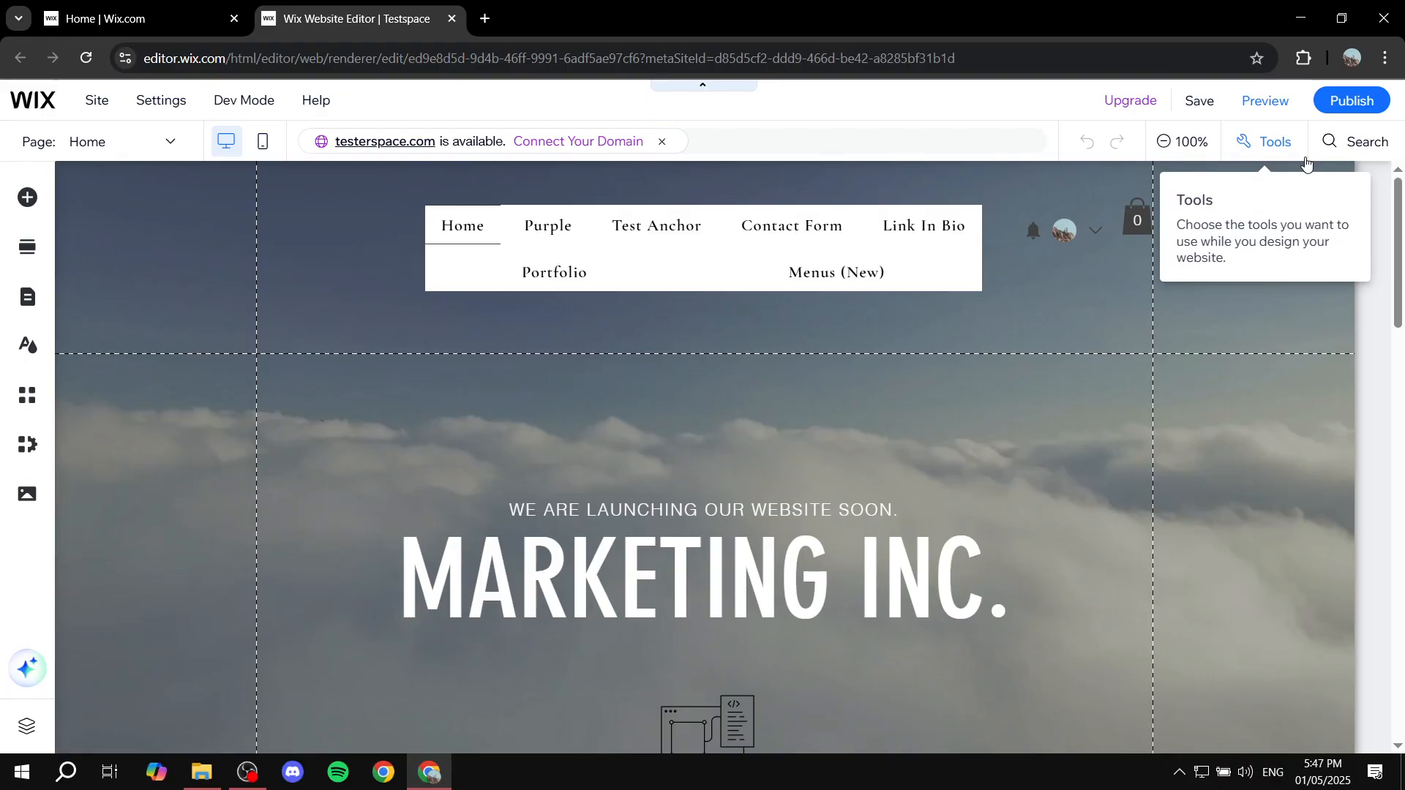
left_click(28, 302)
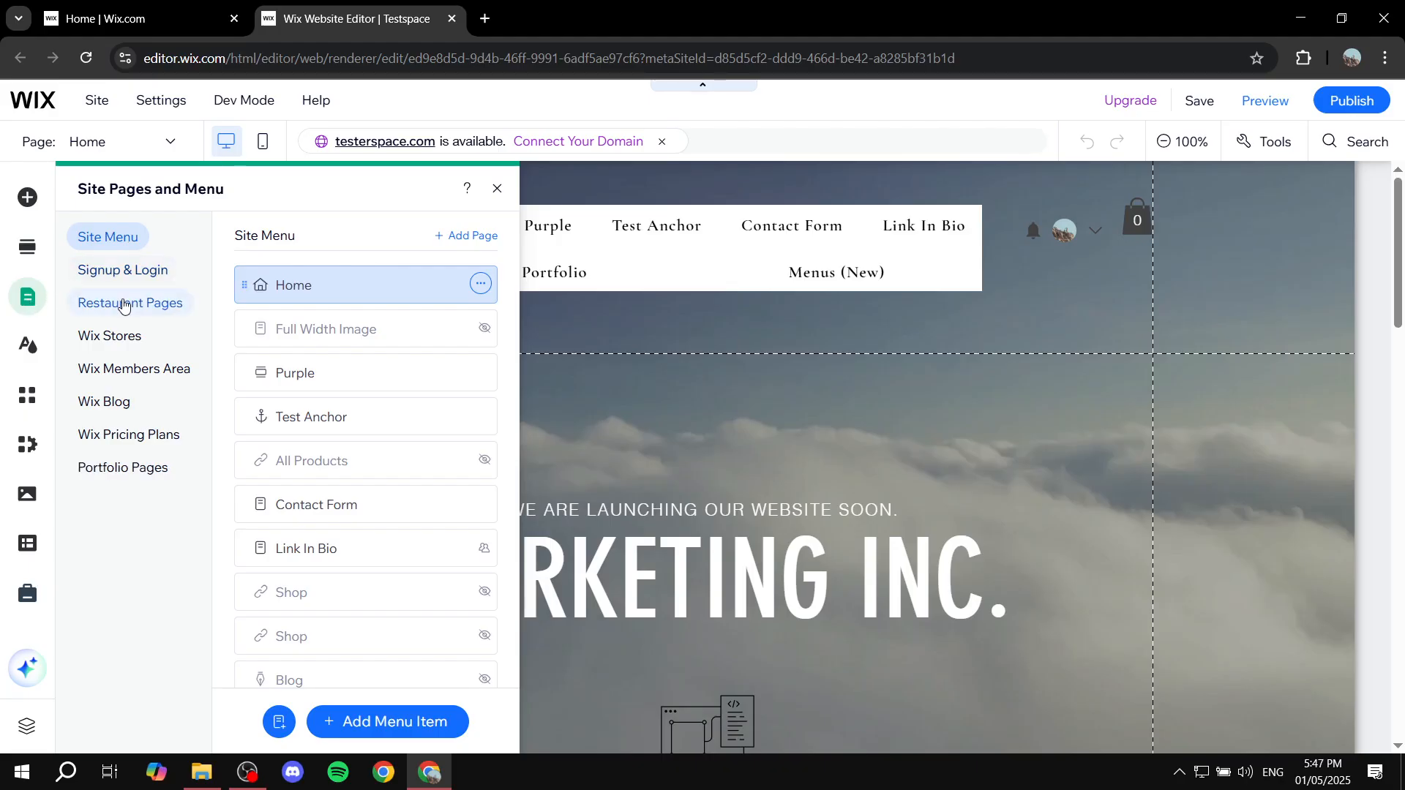
left_click(124, 306)
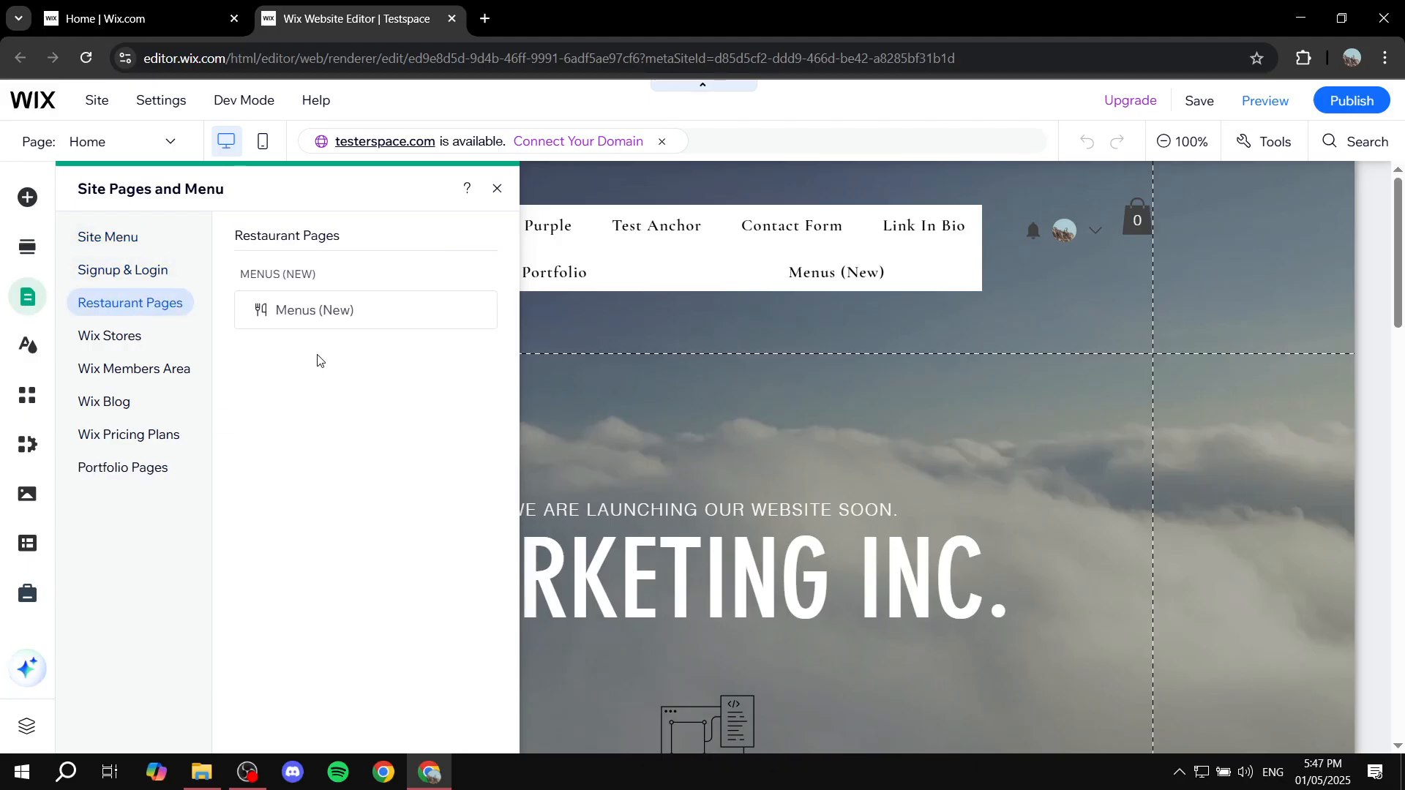
left_click(326, 313)
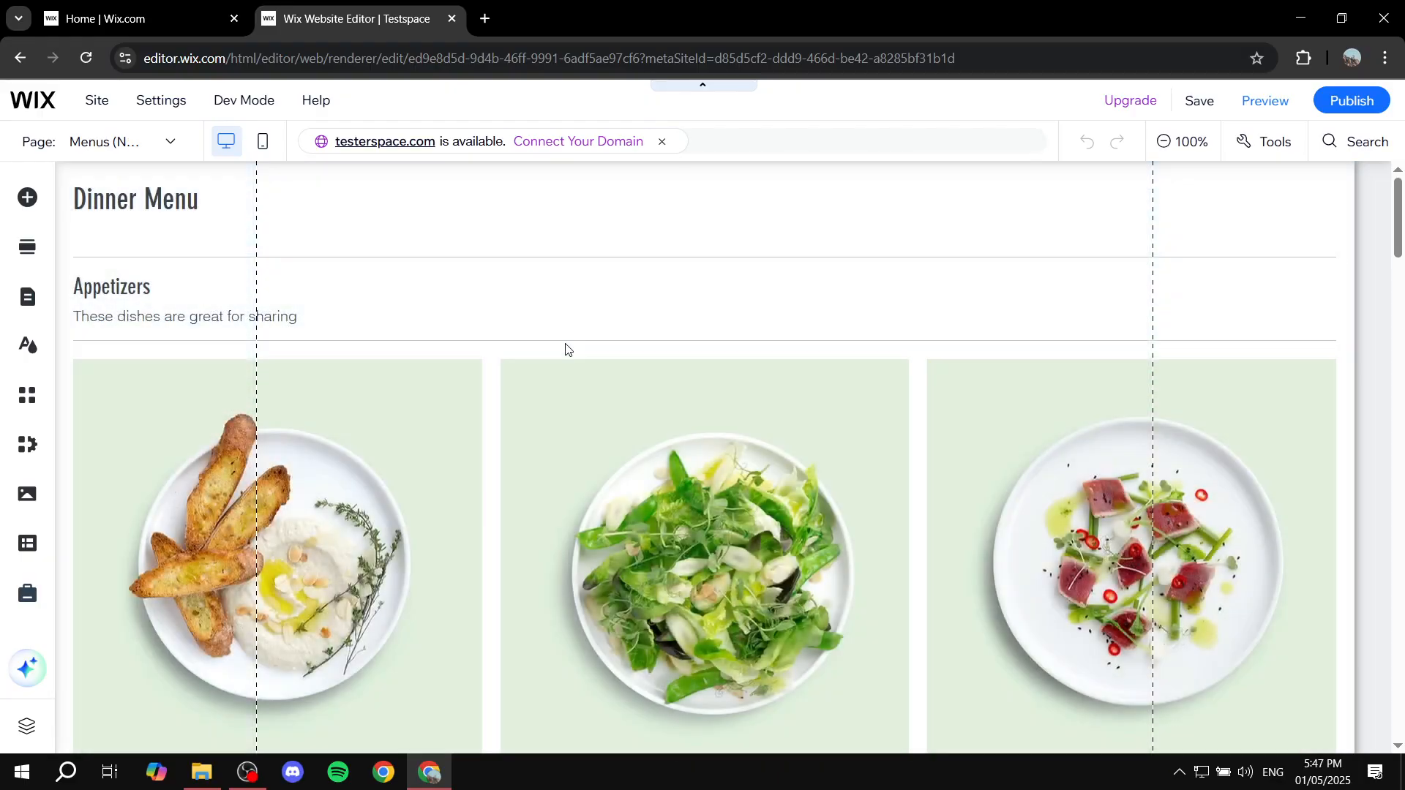
Step: Open the settings of the menu element on the page and set it to display specific menus
left_click(633, 324)
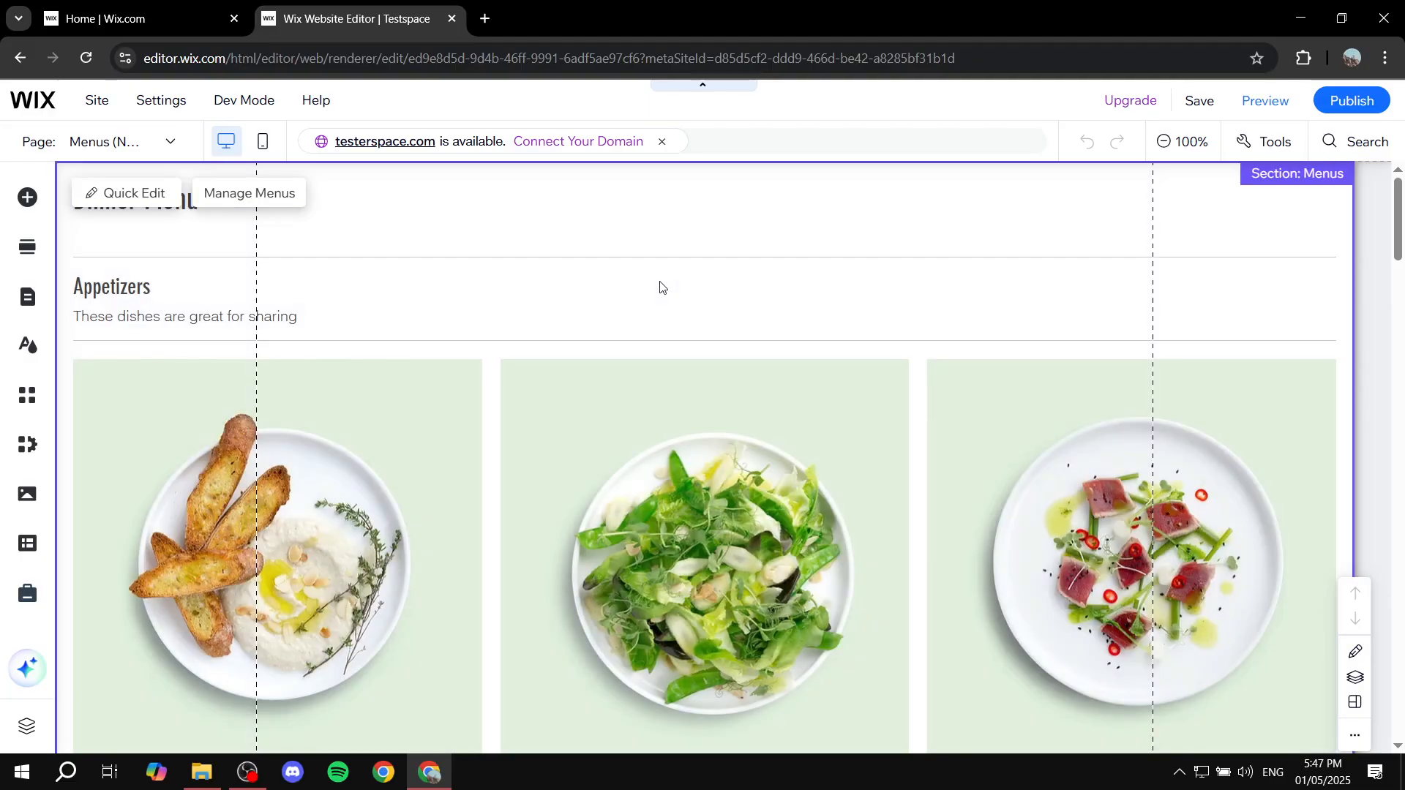
left_click(662, 287)
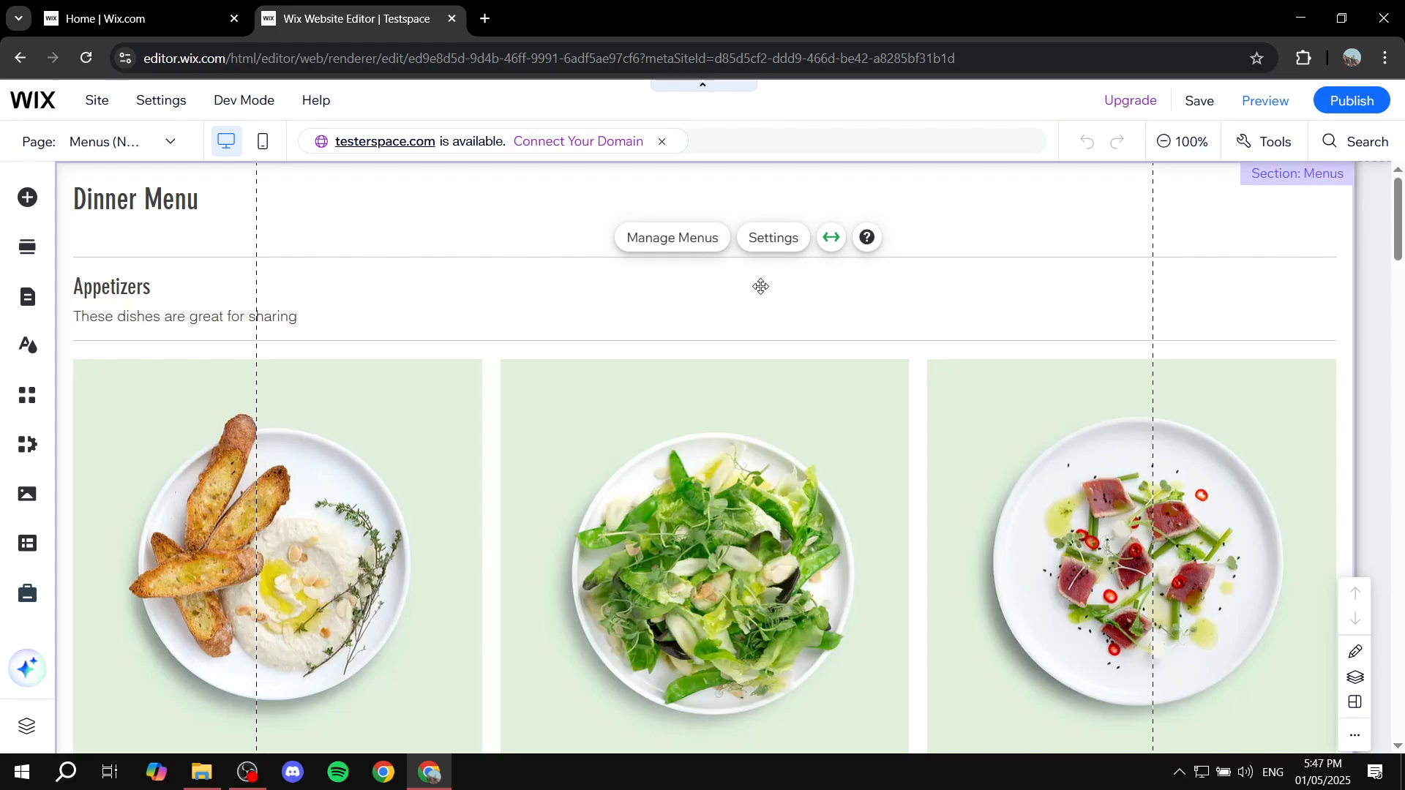
left_click(763, 239)
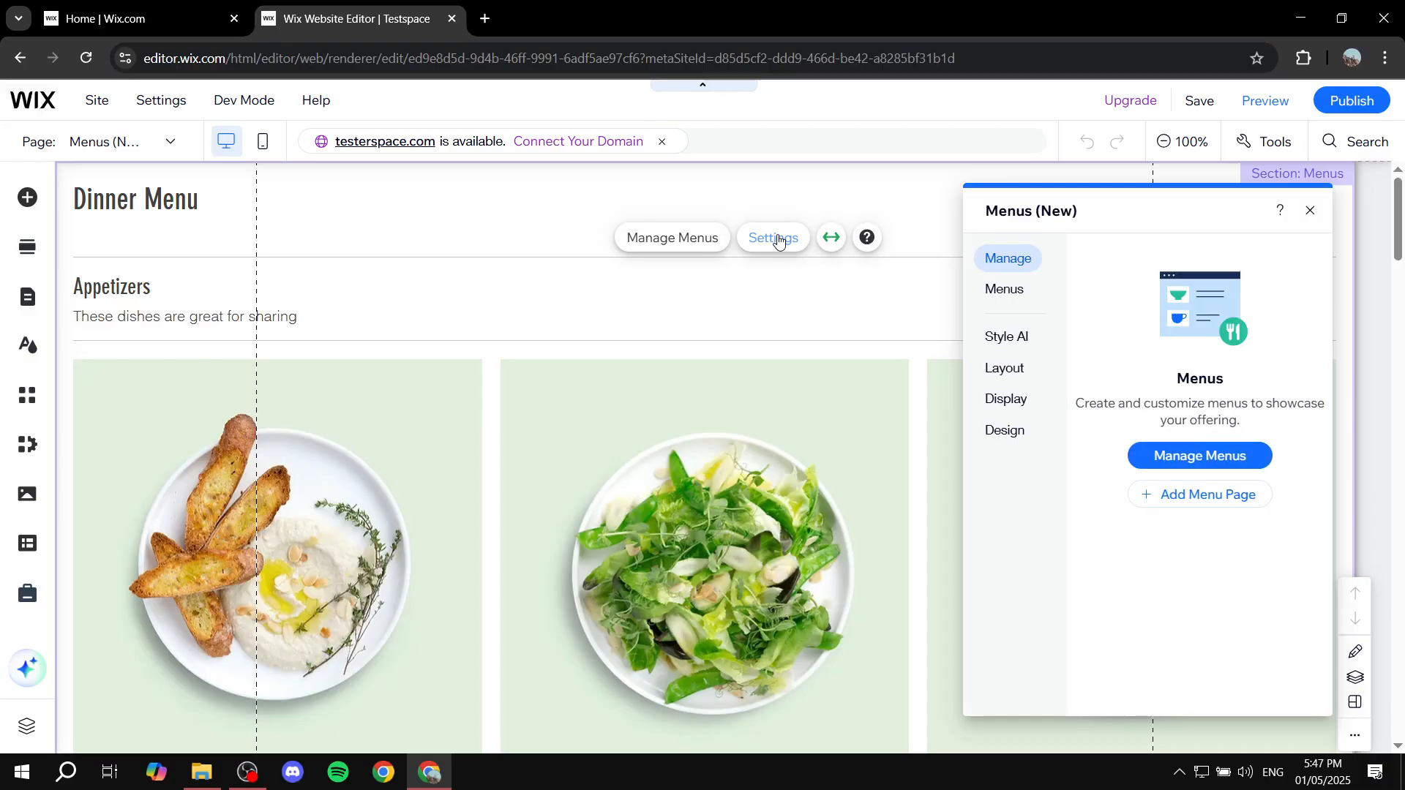
left_click(1013, 295)
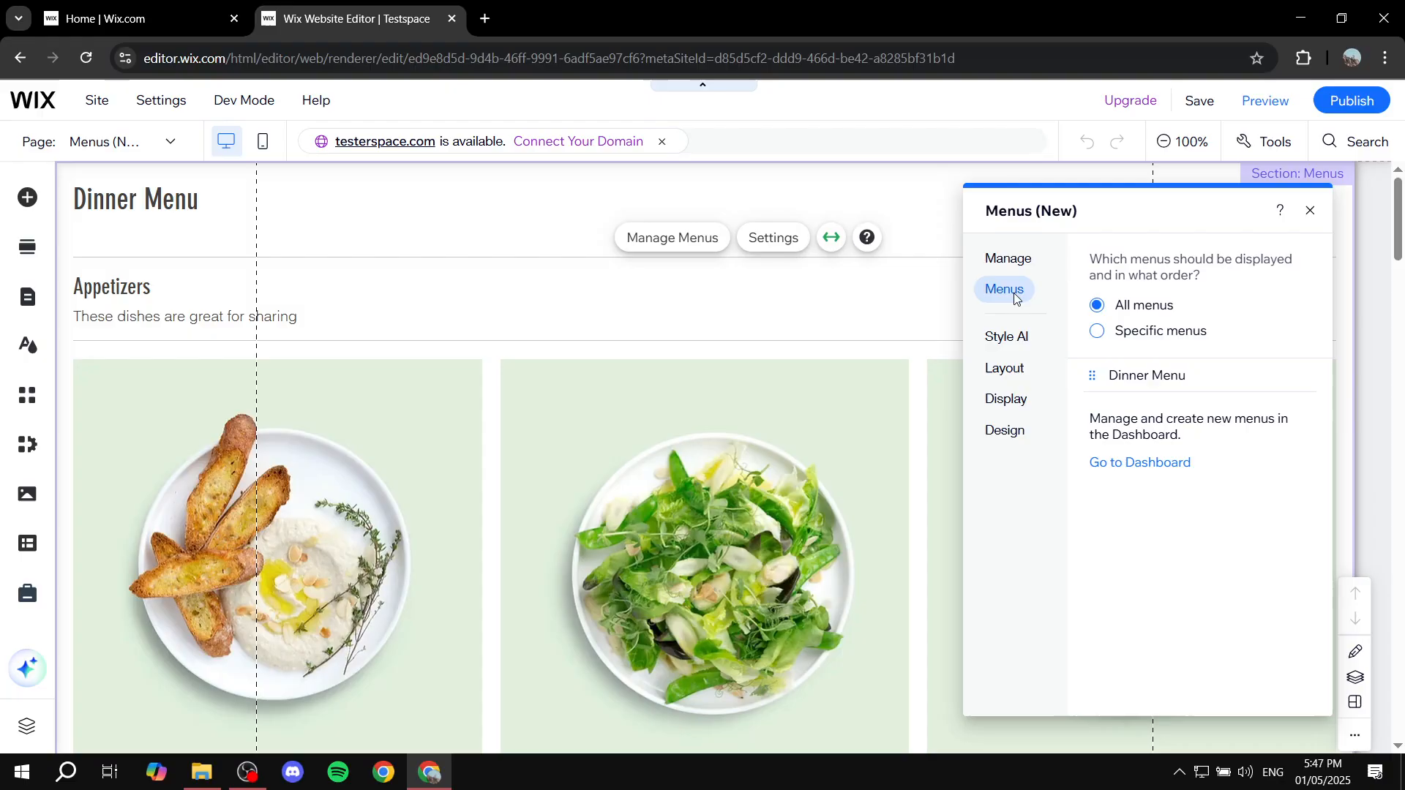
left_click(1180, 338)
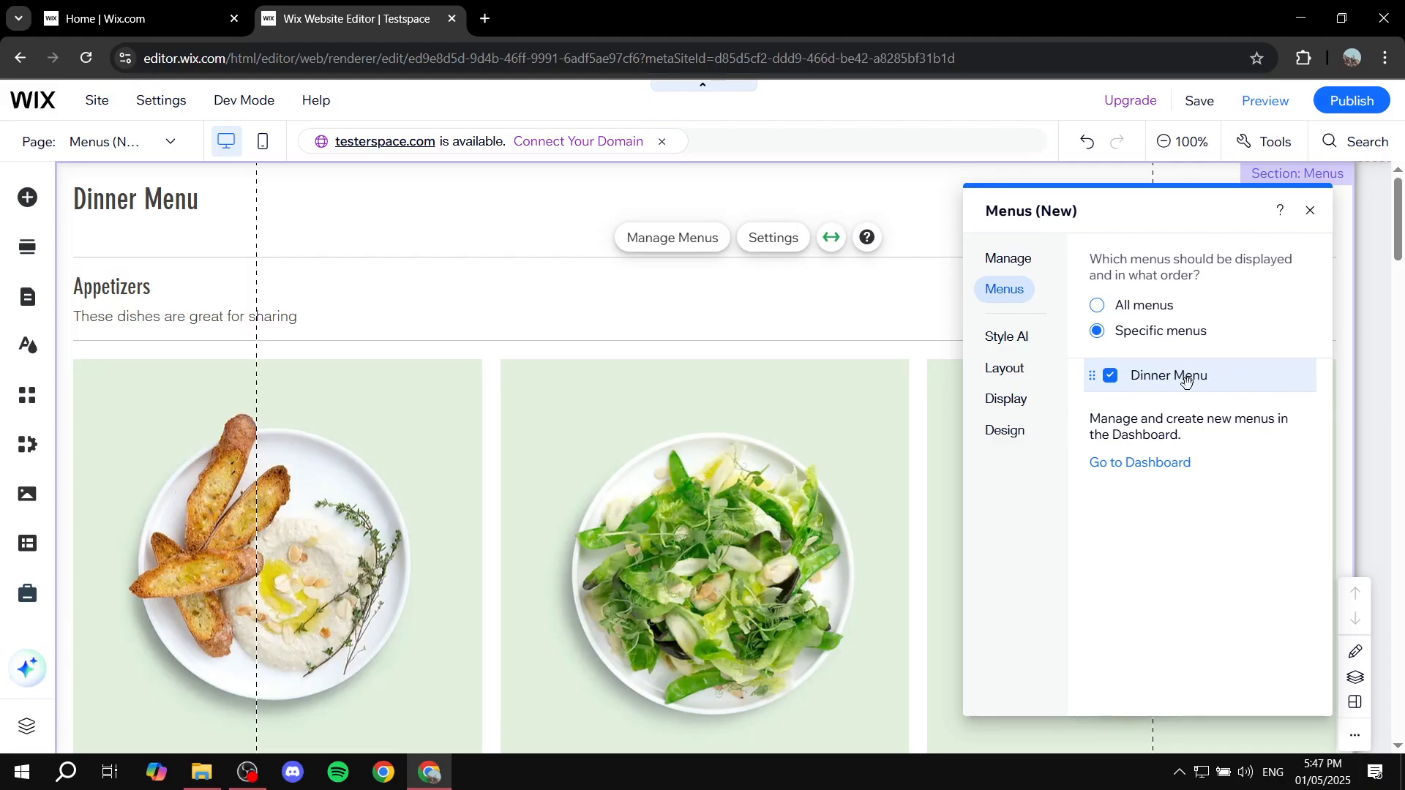
Step: Try the Columns, Center, Expand, Split and Grid layouts for the menu, apply Columns and review its layout settings
left_click(1015, 378)
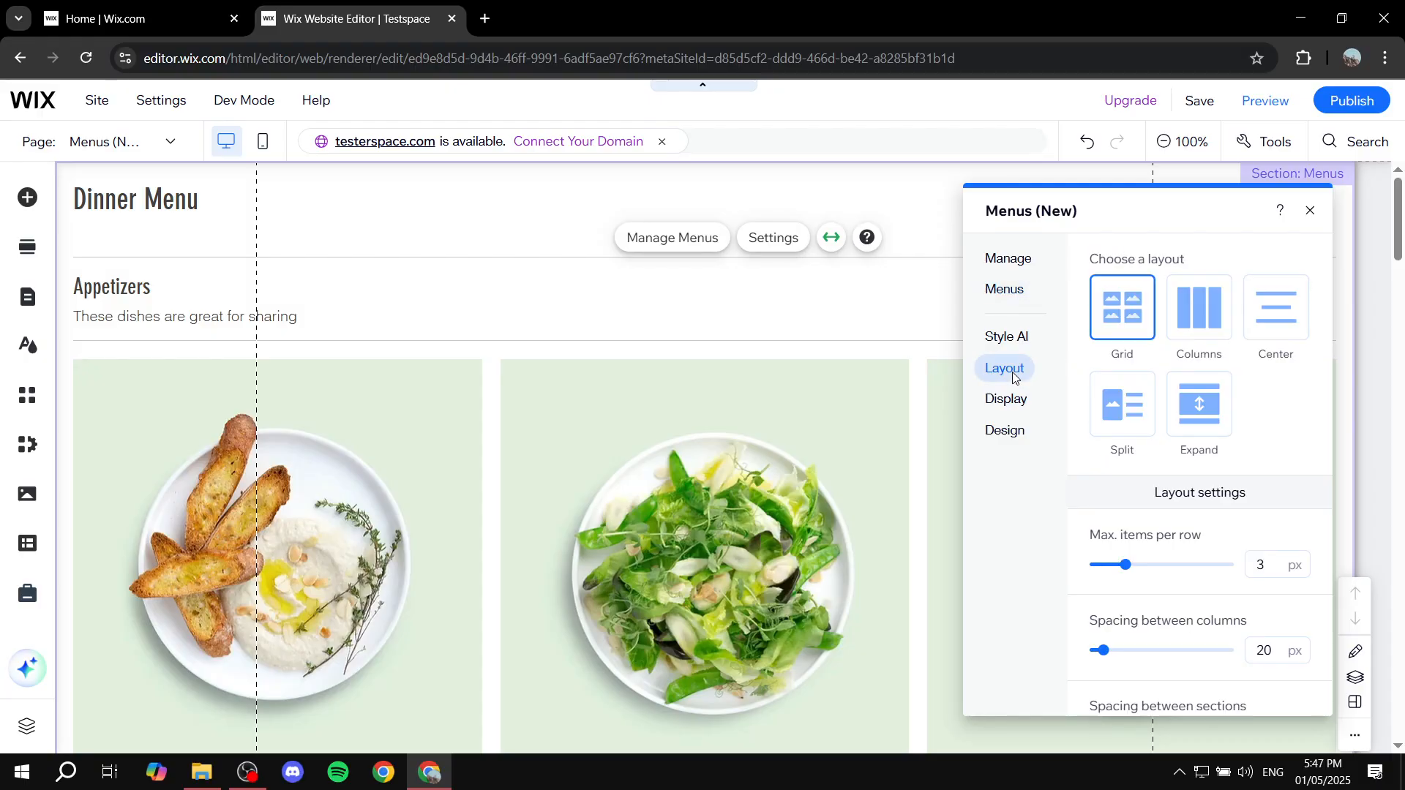
left_click(1200, 311)
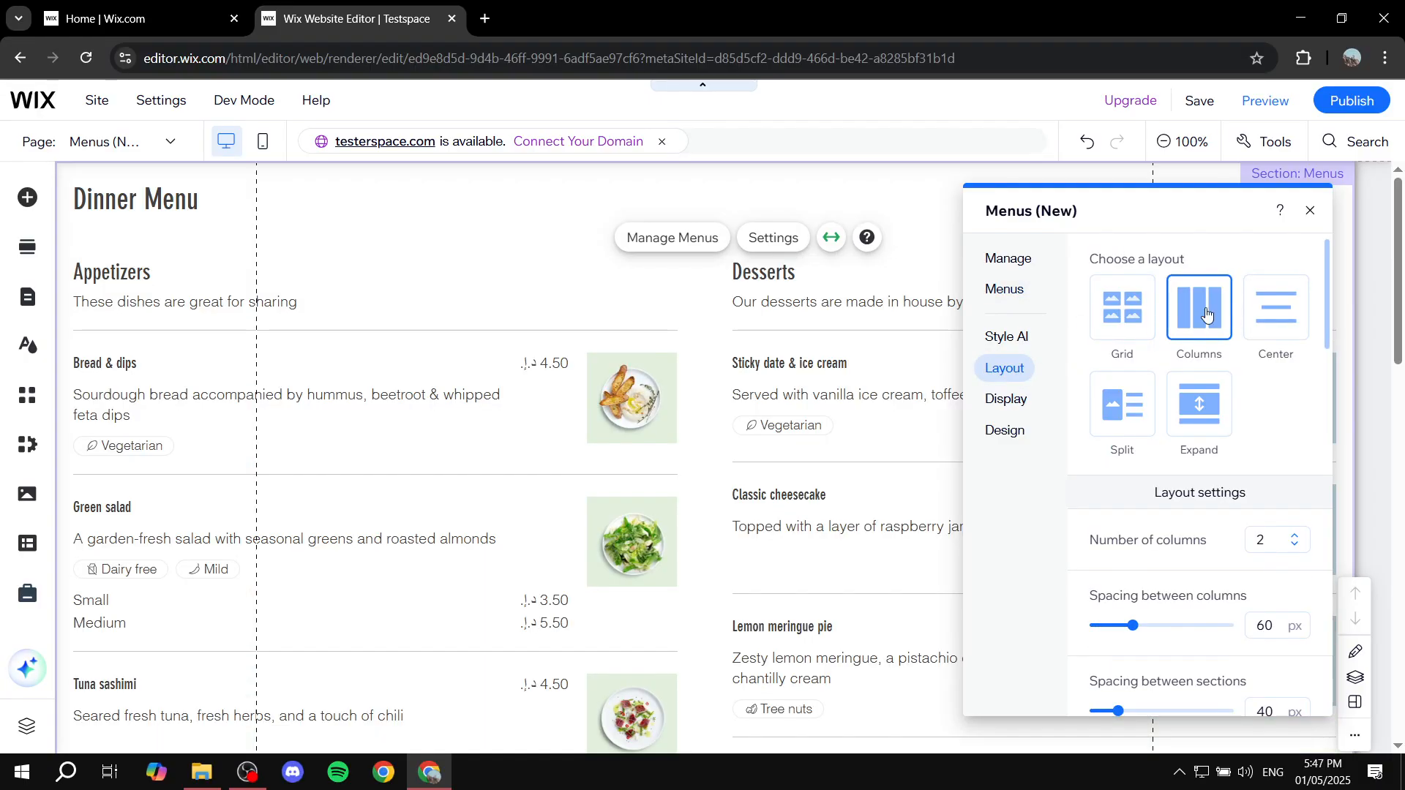
left_click(1284, 311)
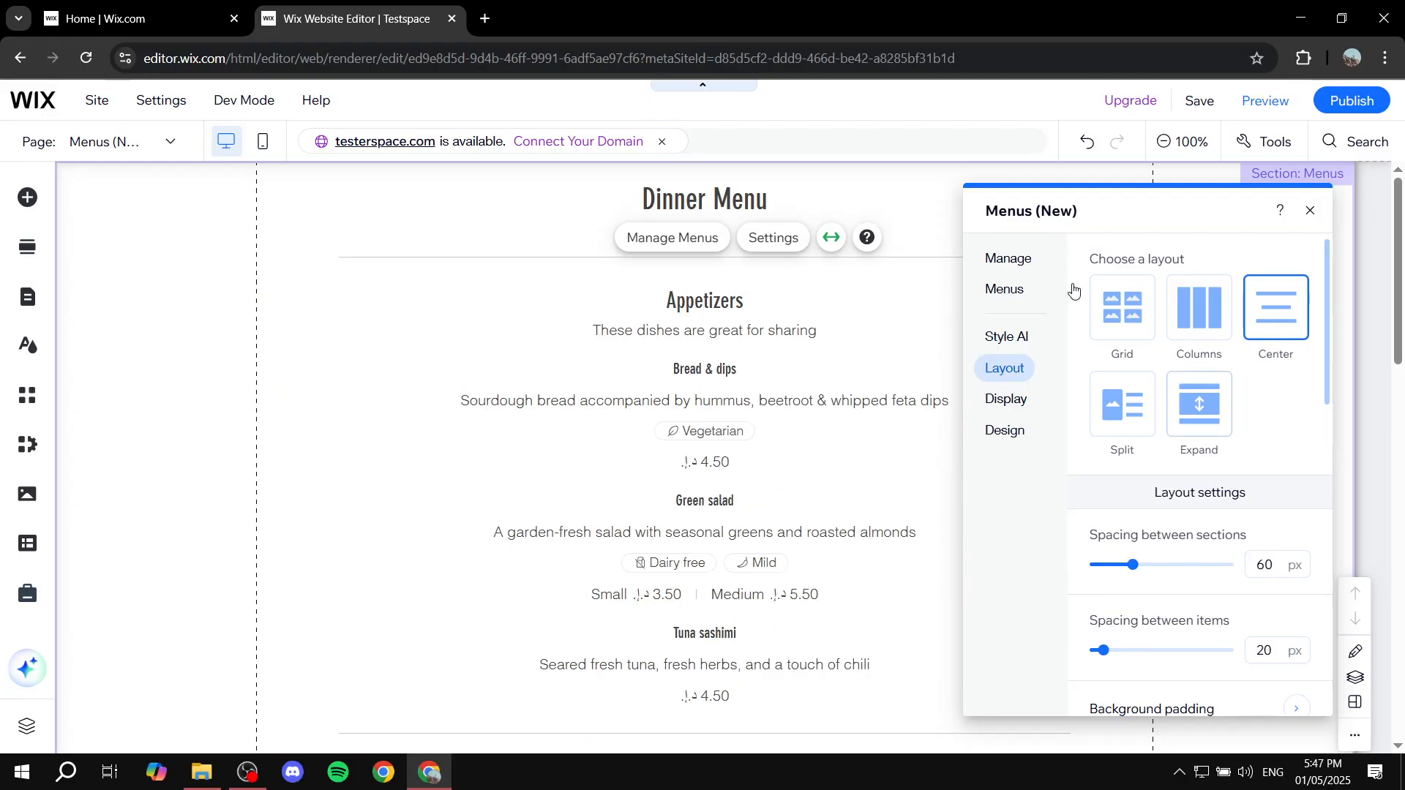
left_click(1204, 409)
left_click(1123, 404)
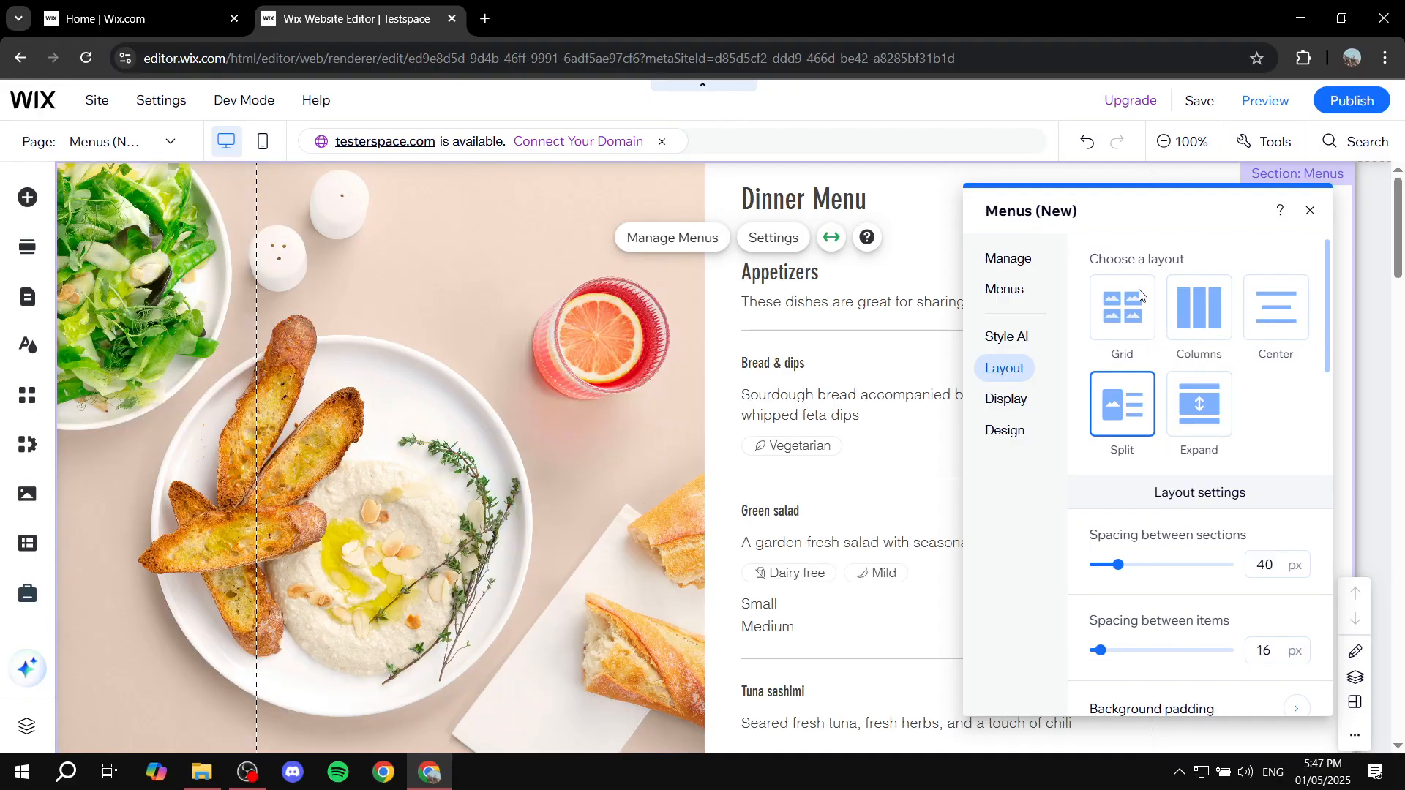
left_click(1140, 320)
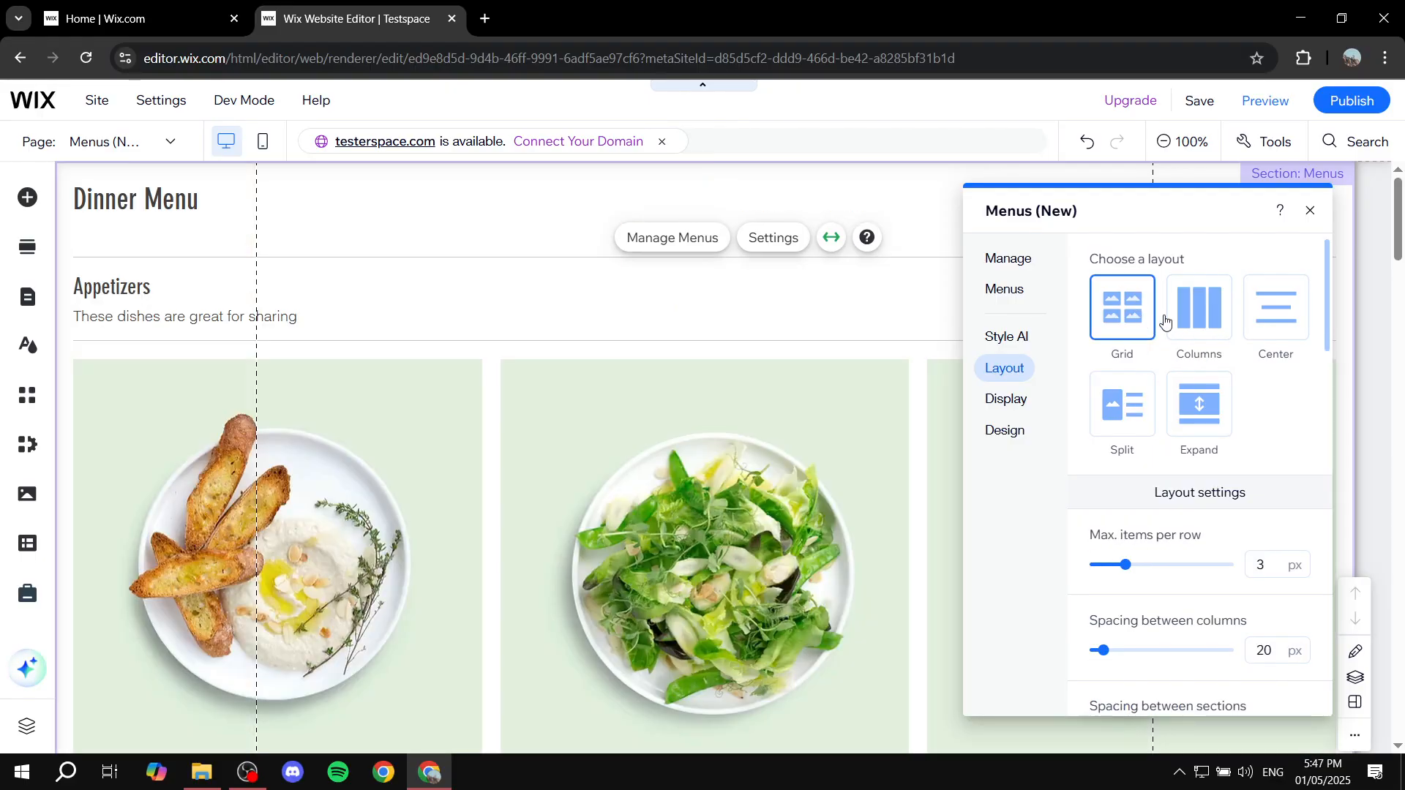
left_click(1203, 316)
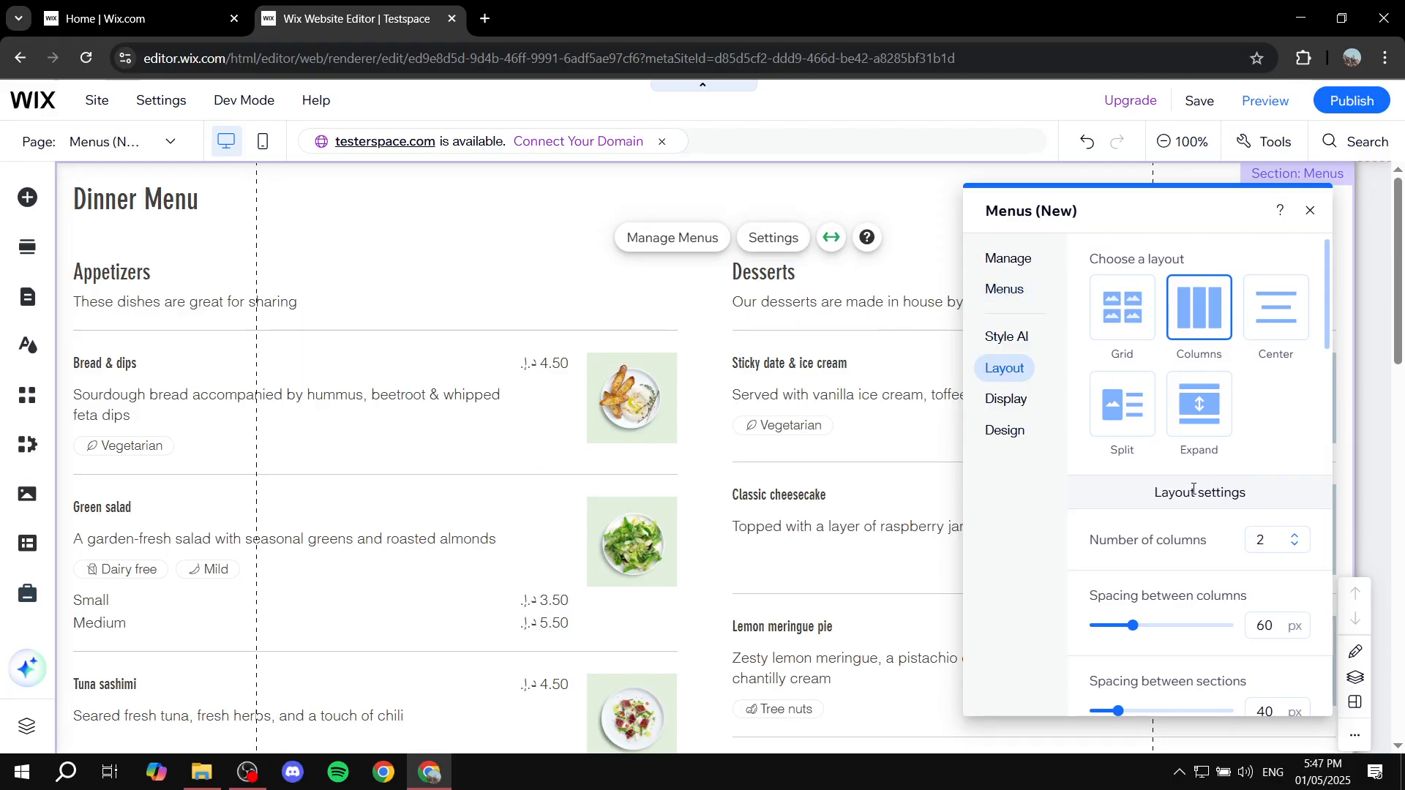
scroll(1191, 486, "down", 1)
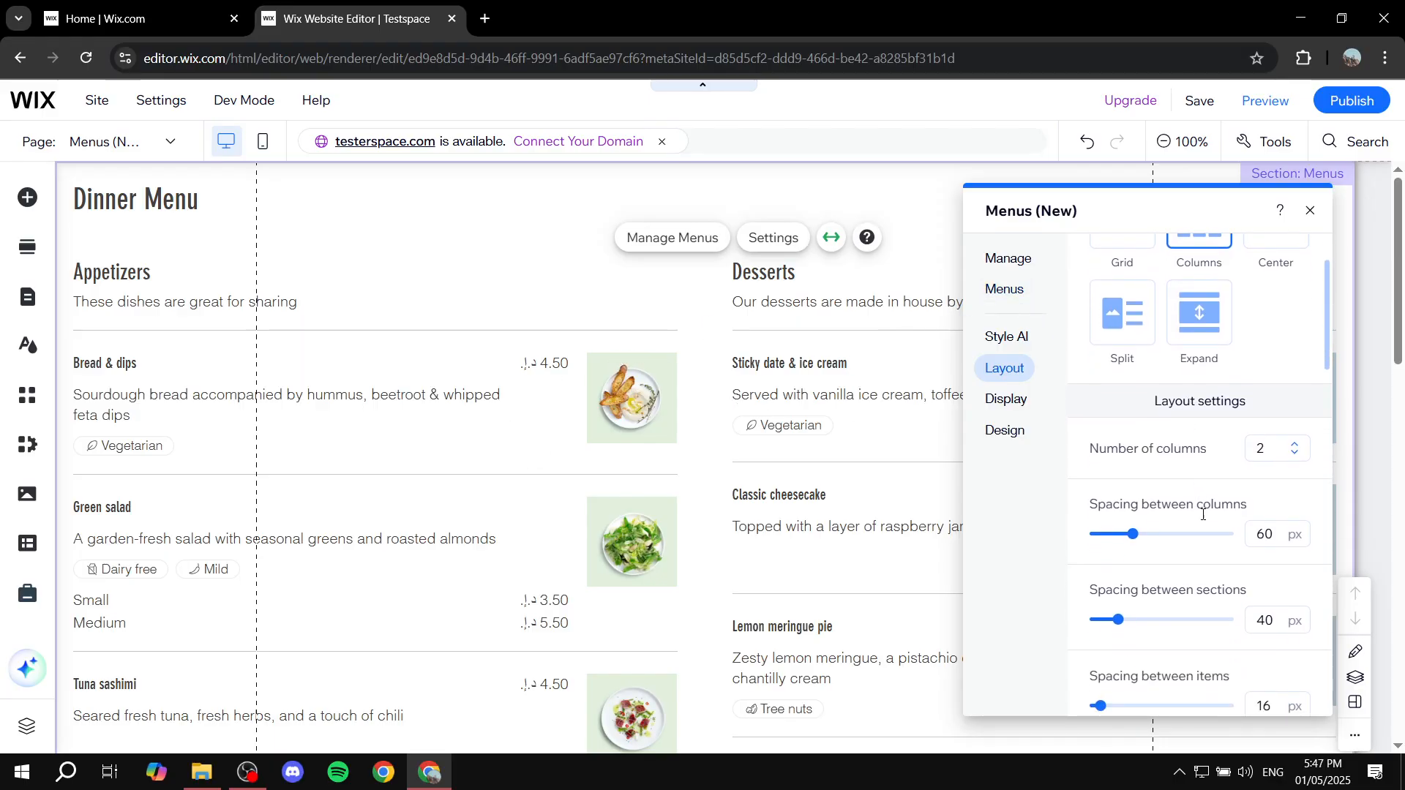
Step: Review the display options for the menu, its sections, items and variants
left_click(1021, 402)
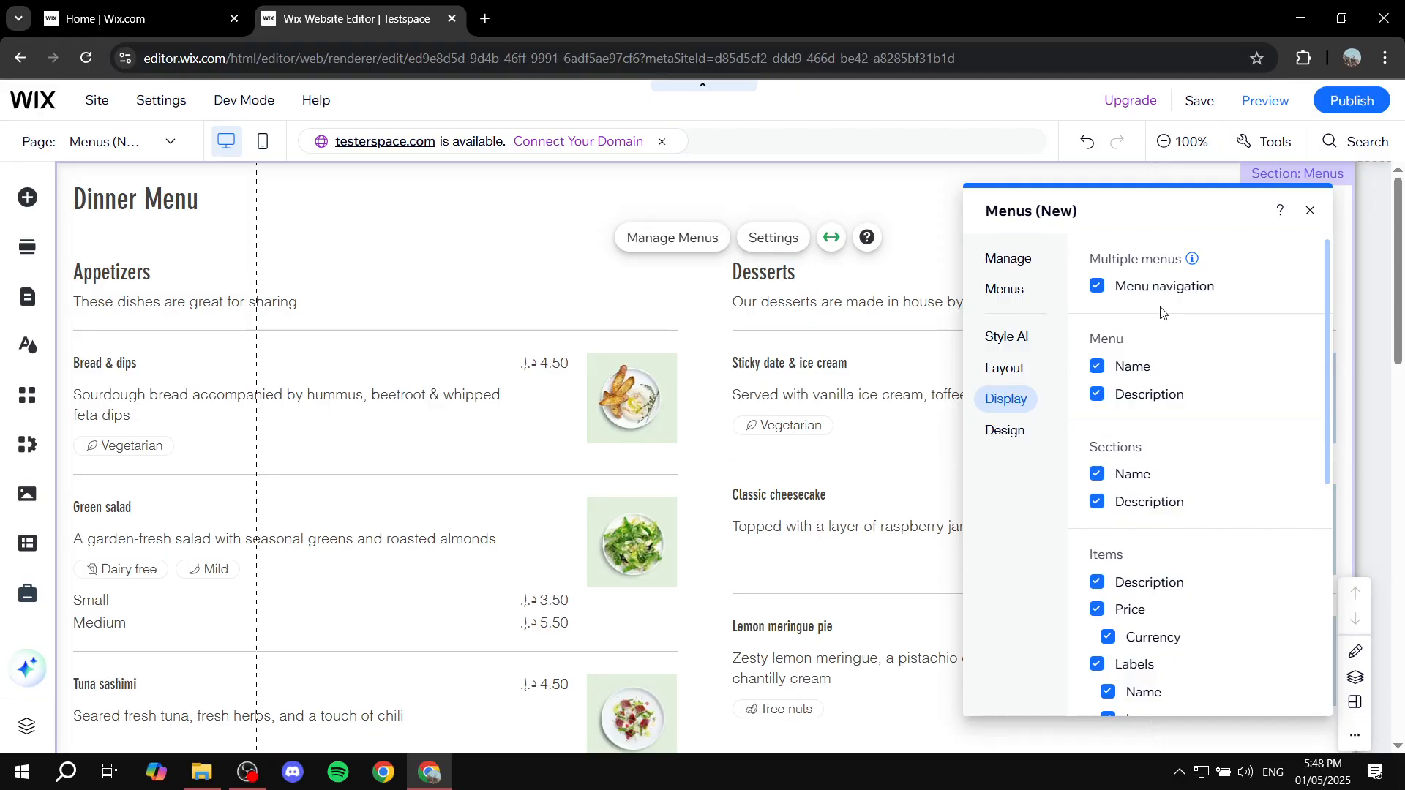
scroll(1173, 333, "down", 6)
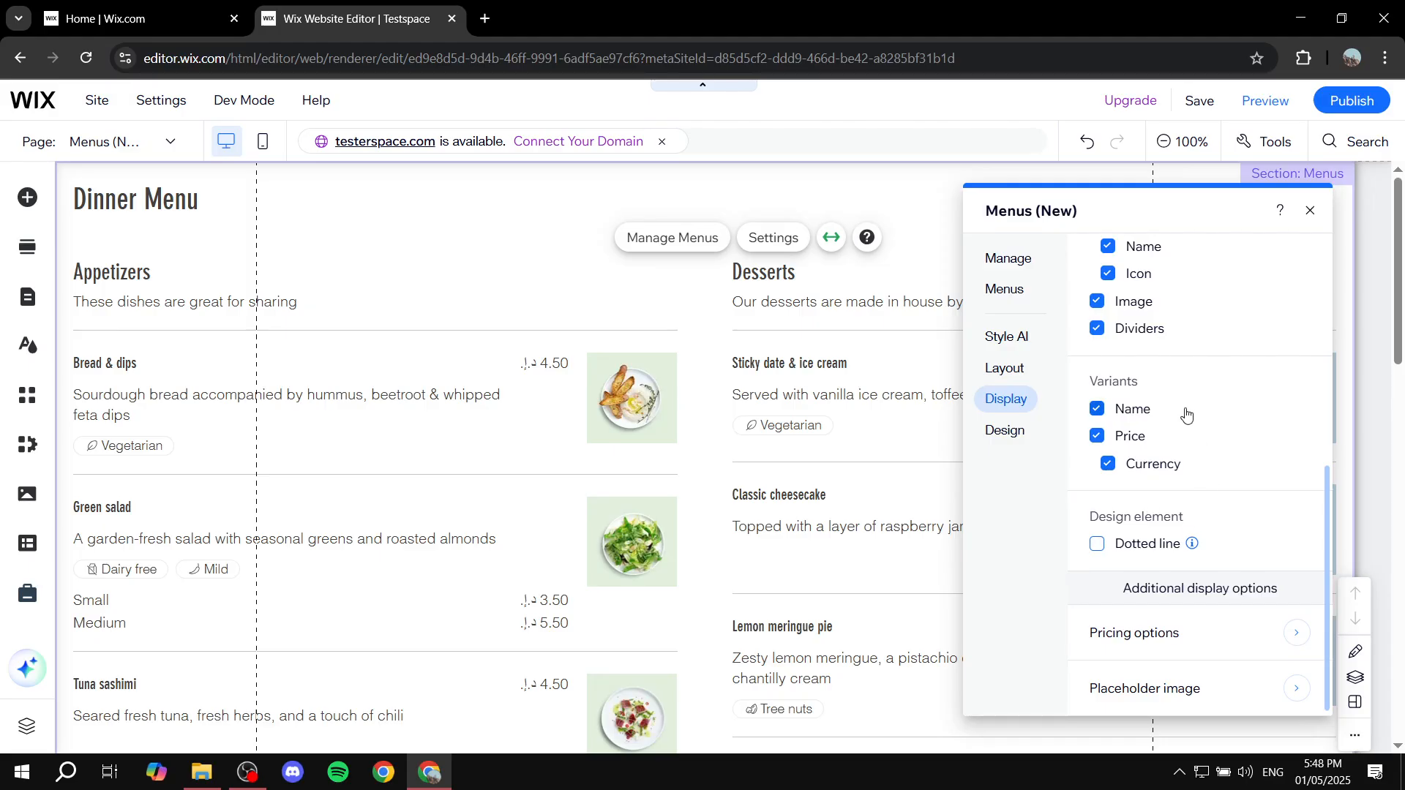
scroll(1222, 494, "up", 5)
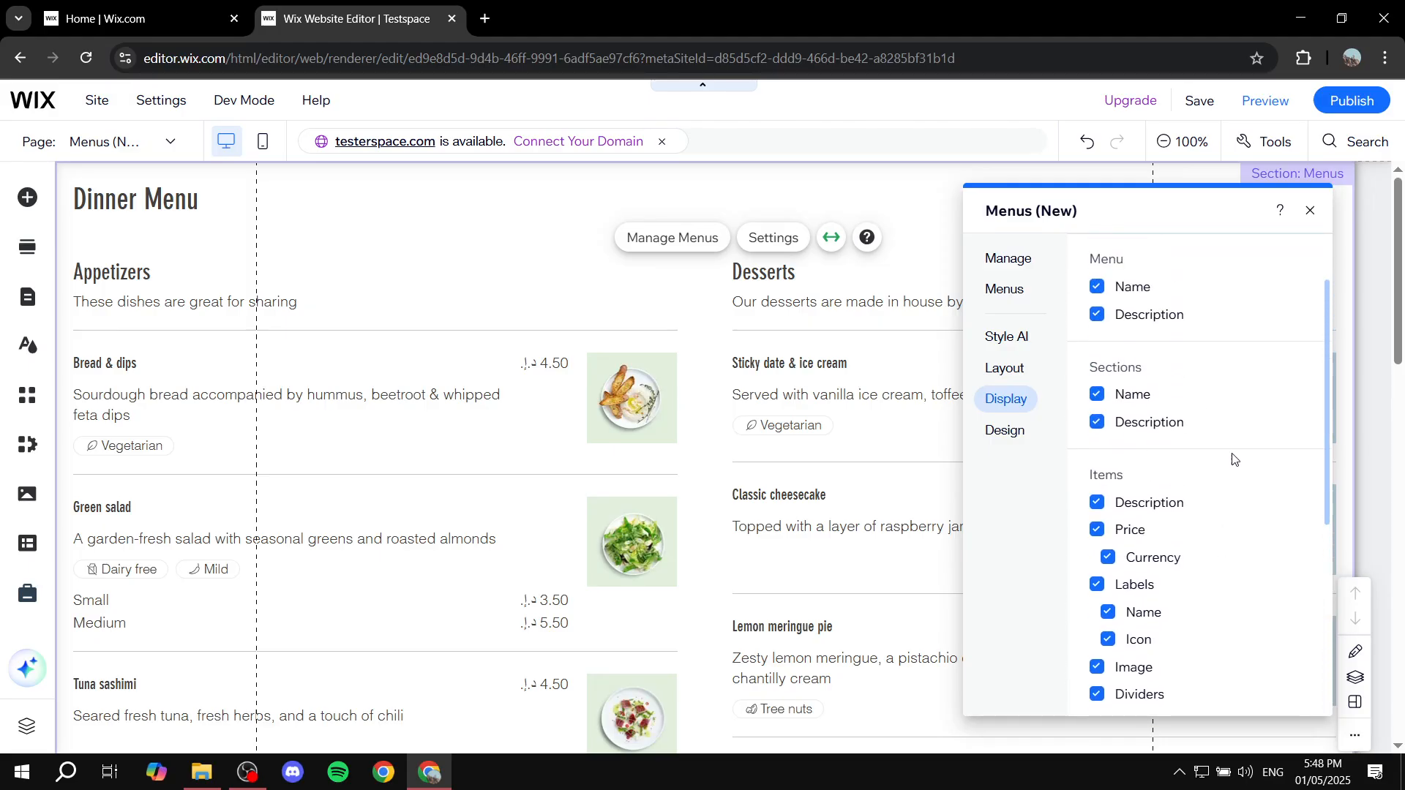
Step: In the menu element's design settings, set the background color of the menus to the light gray theme color #D4D4D2
scroll(1229, 455, "up", 1)
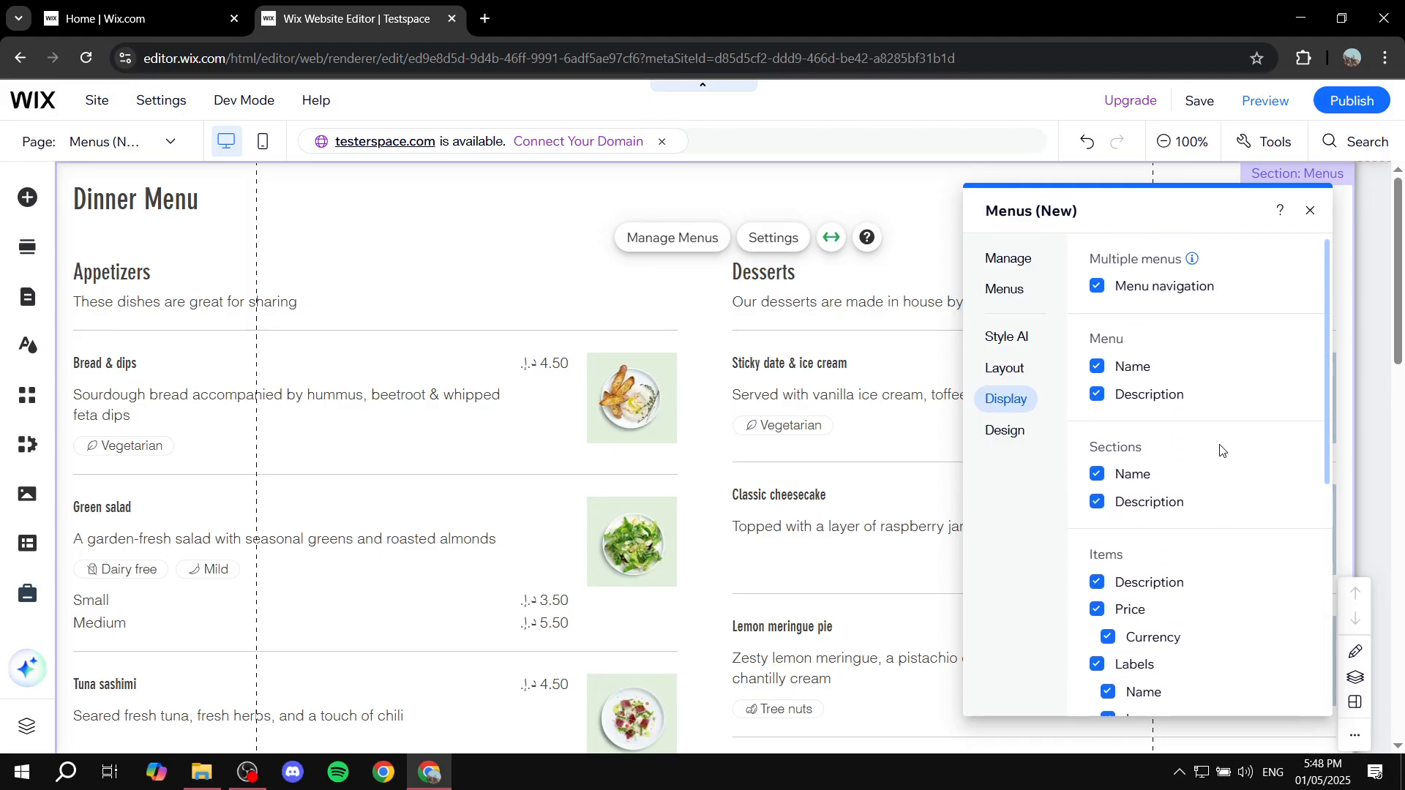
left_click(989, 442)
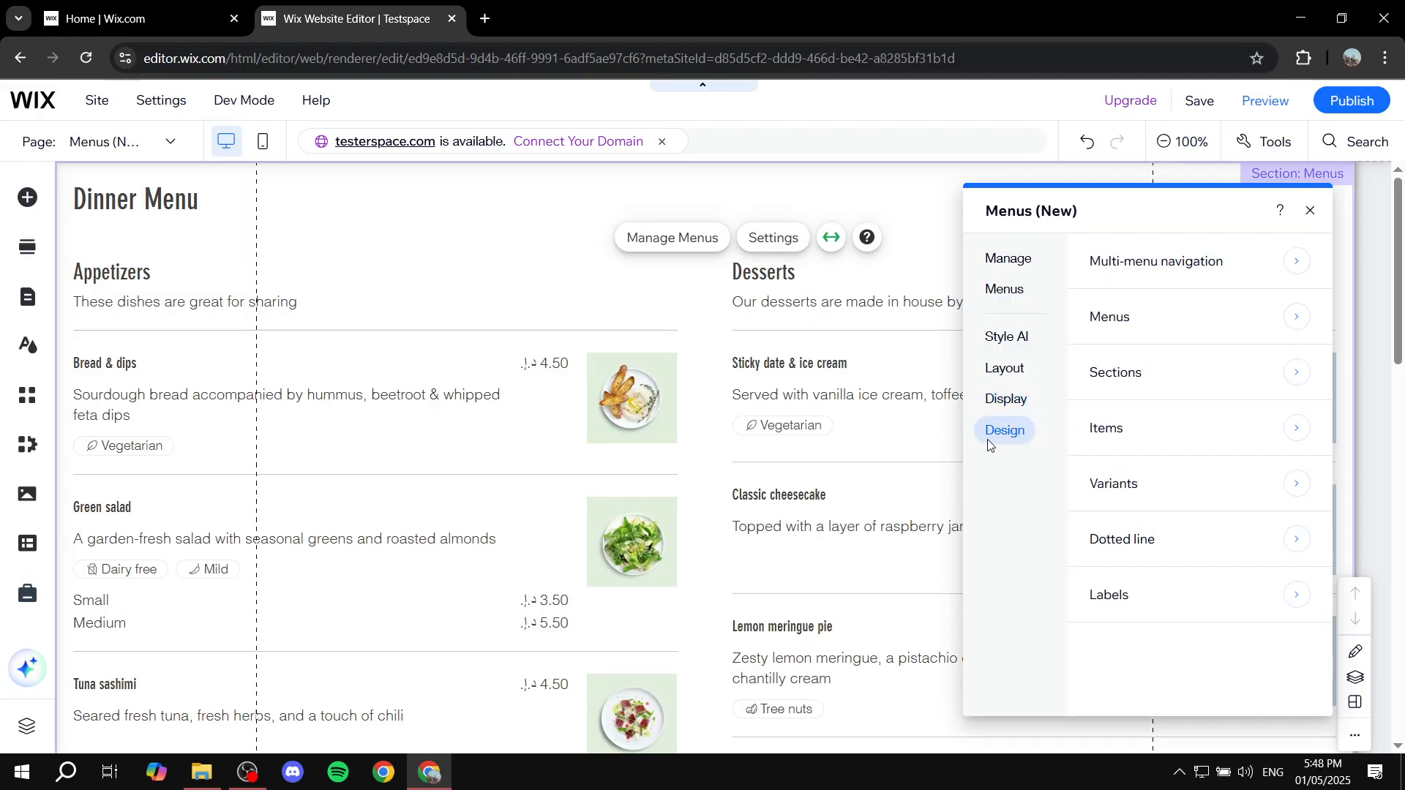
left_click(1279, 316)
scroll(1203, 354, "down", 2)
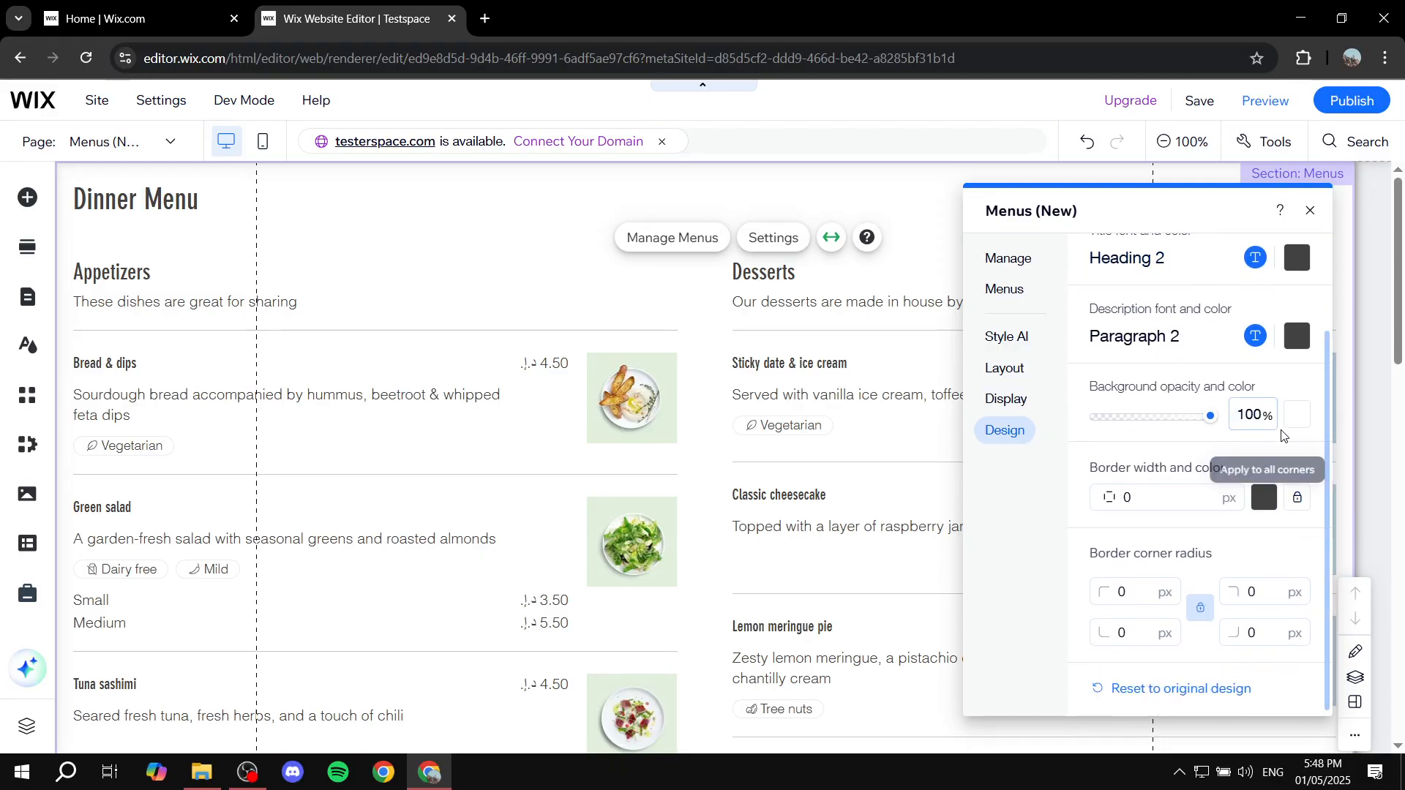
left_click(1297, 415)
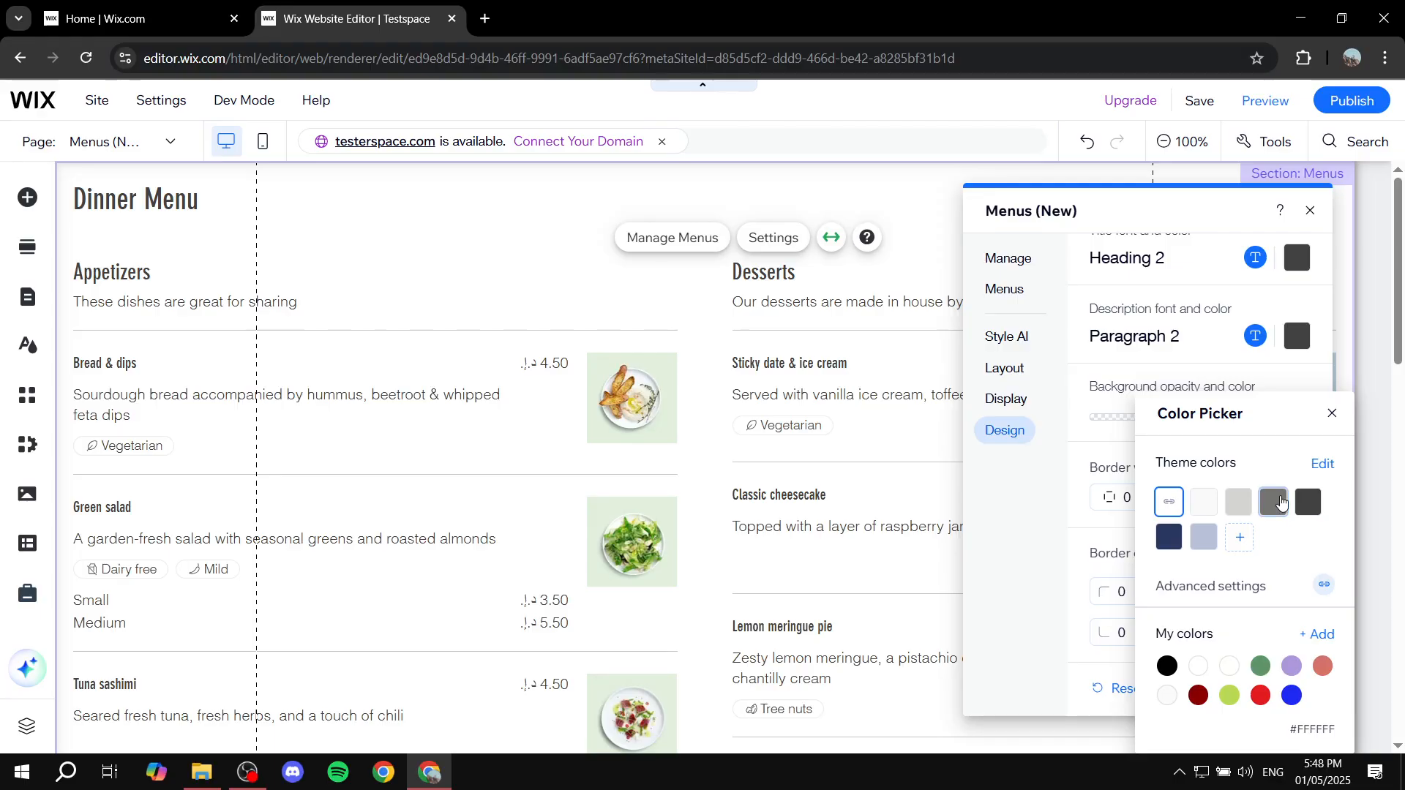
left_click(1276, 503)
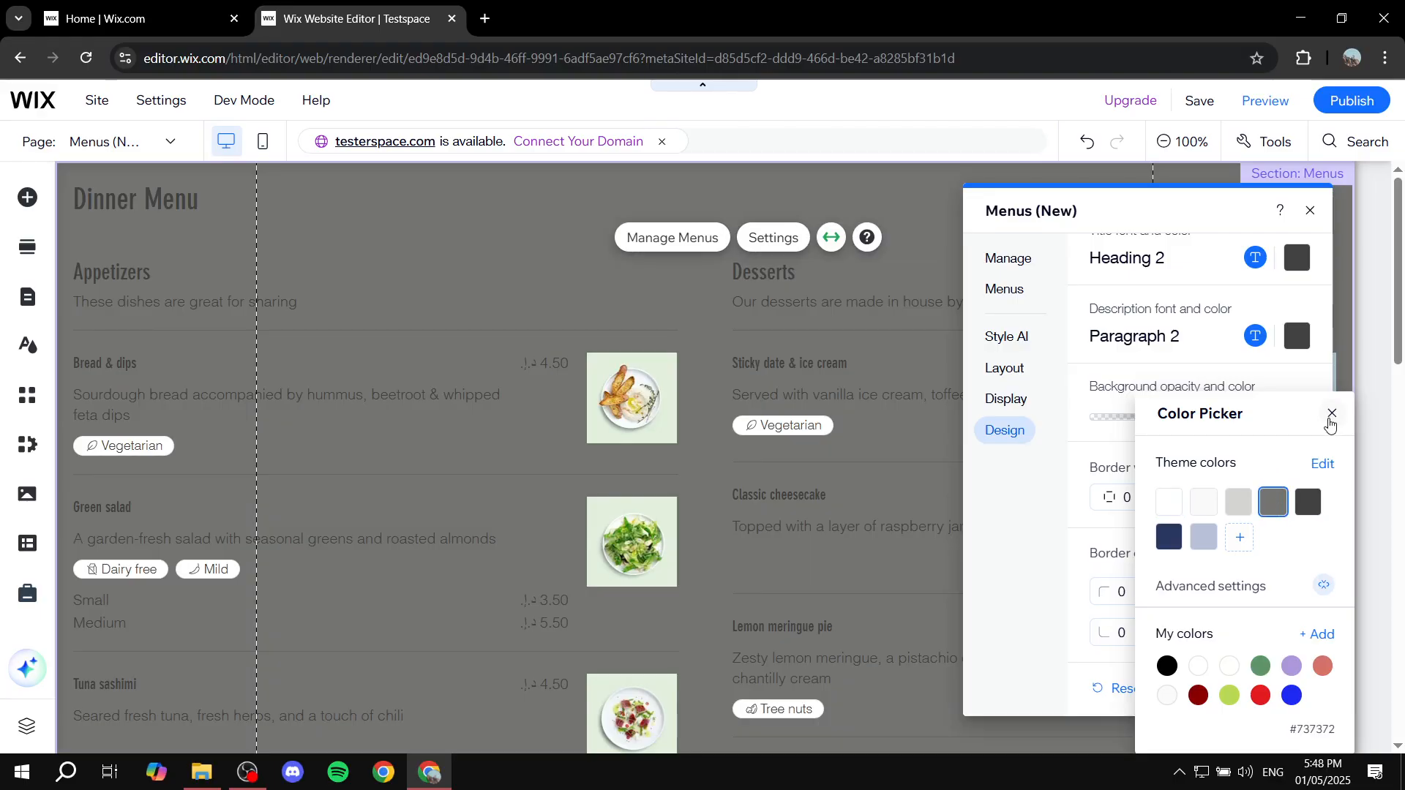
left_click(1239, 502)
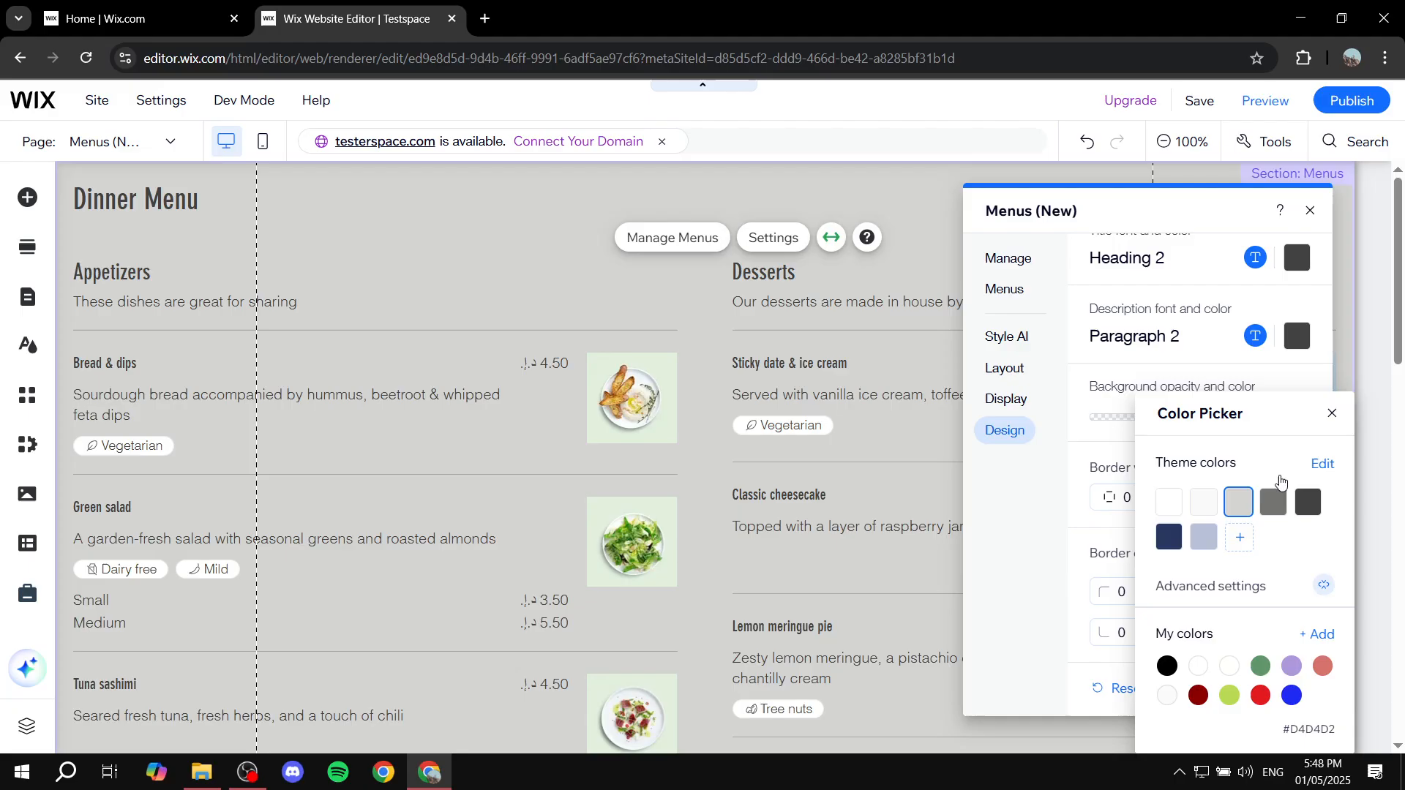
left_click(1332, 414)
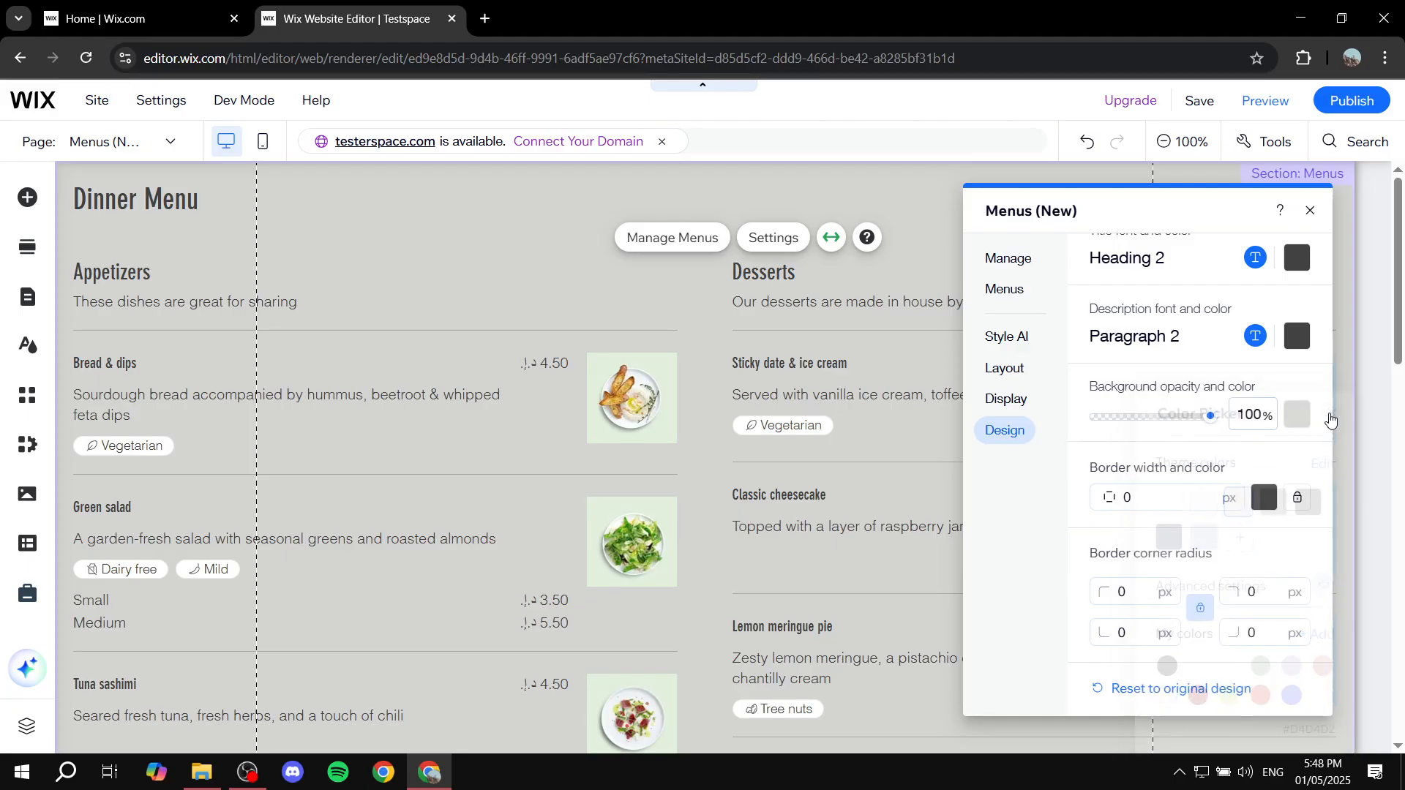
Step: Check the border color options for the menus and close the menu element's settings
left_click(1260, 497)
left_click(1332, 414)
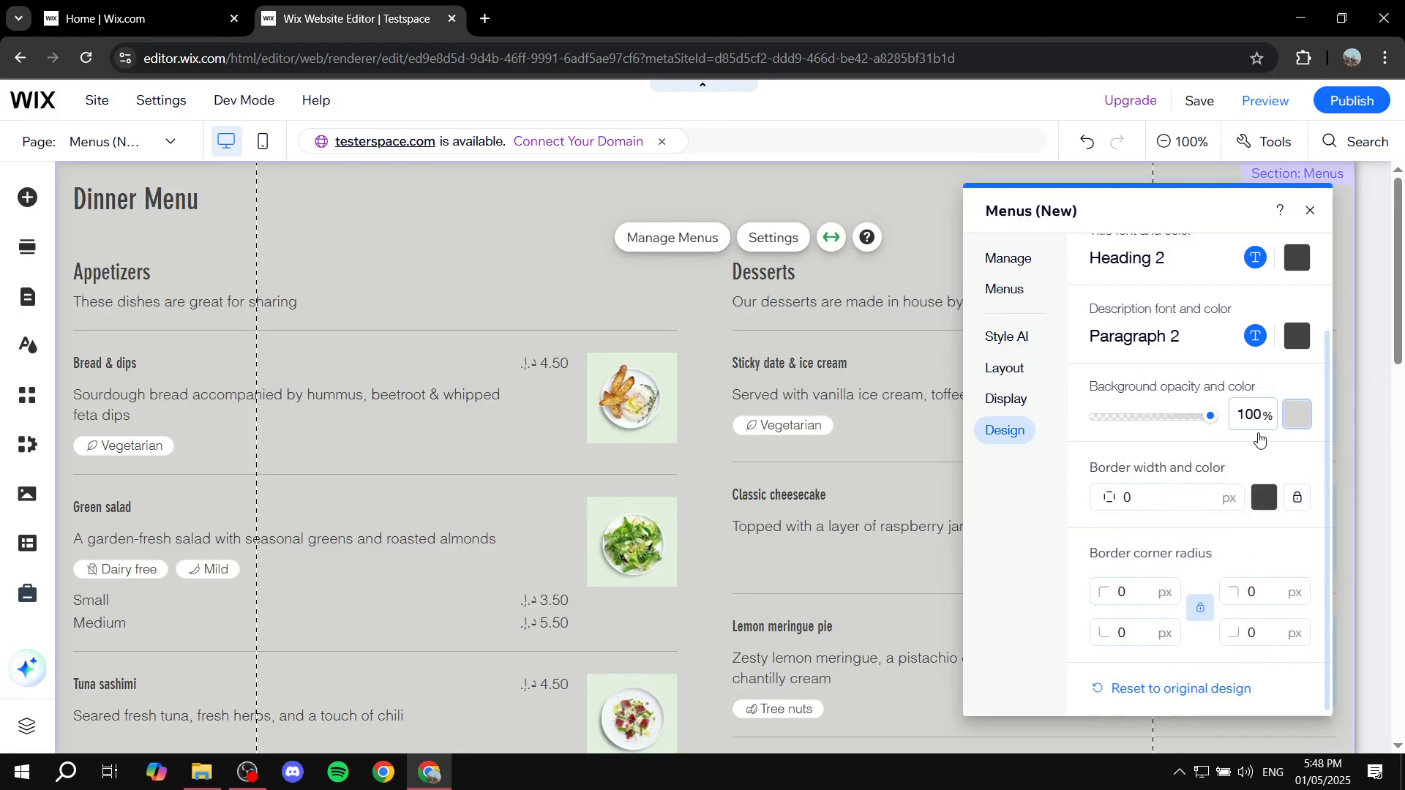
scroll(1158, 395, "up", 2)
left_click(1122, 261)
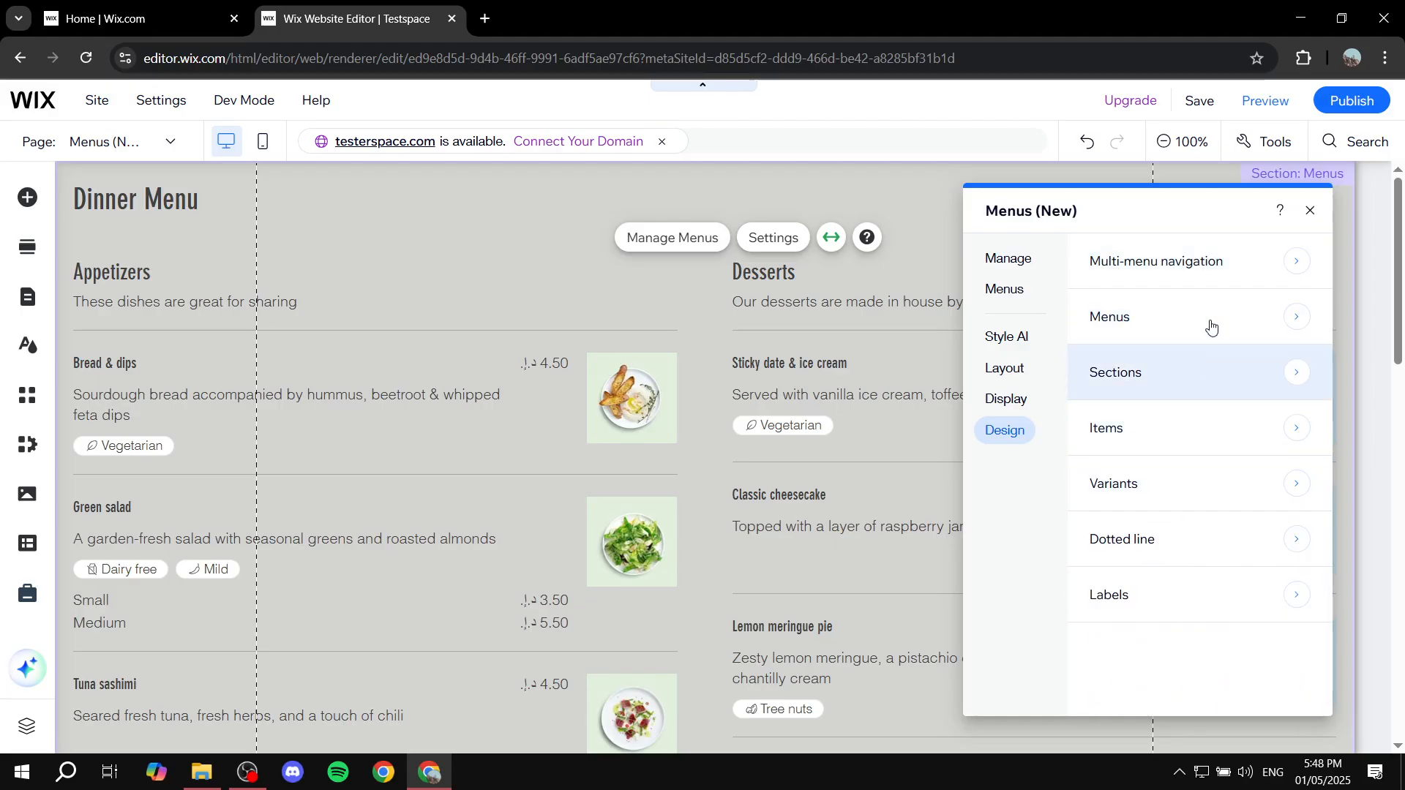
left_click(1310, 207)
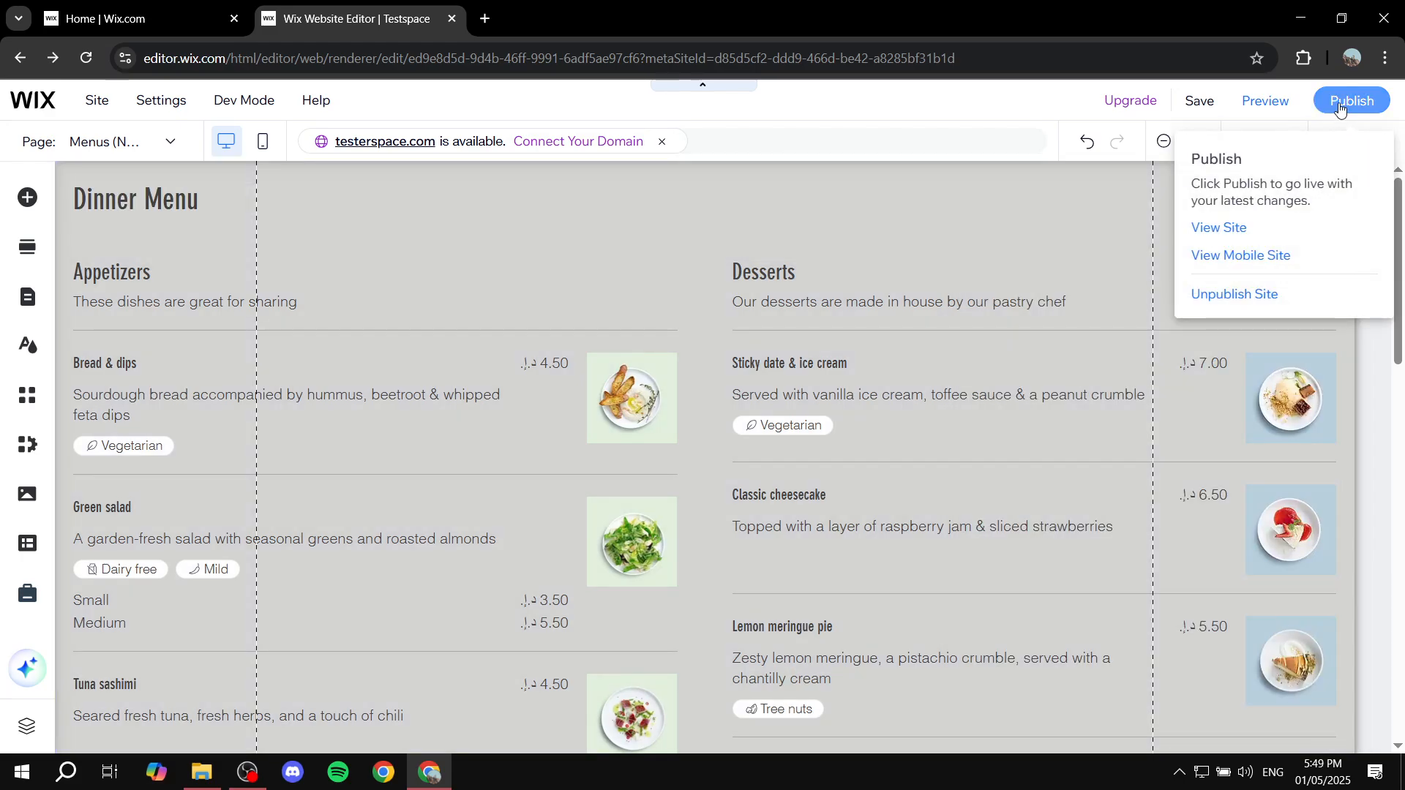
Step: Publish the site and open the Menus (New) page on the live site
left_click(1339, 107)
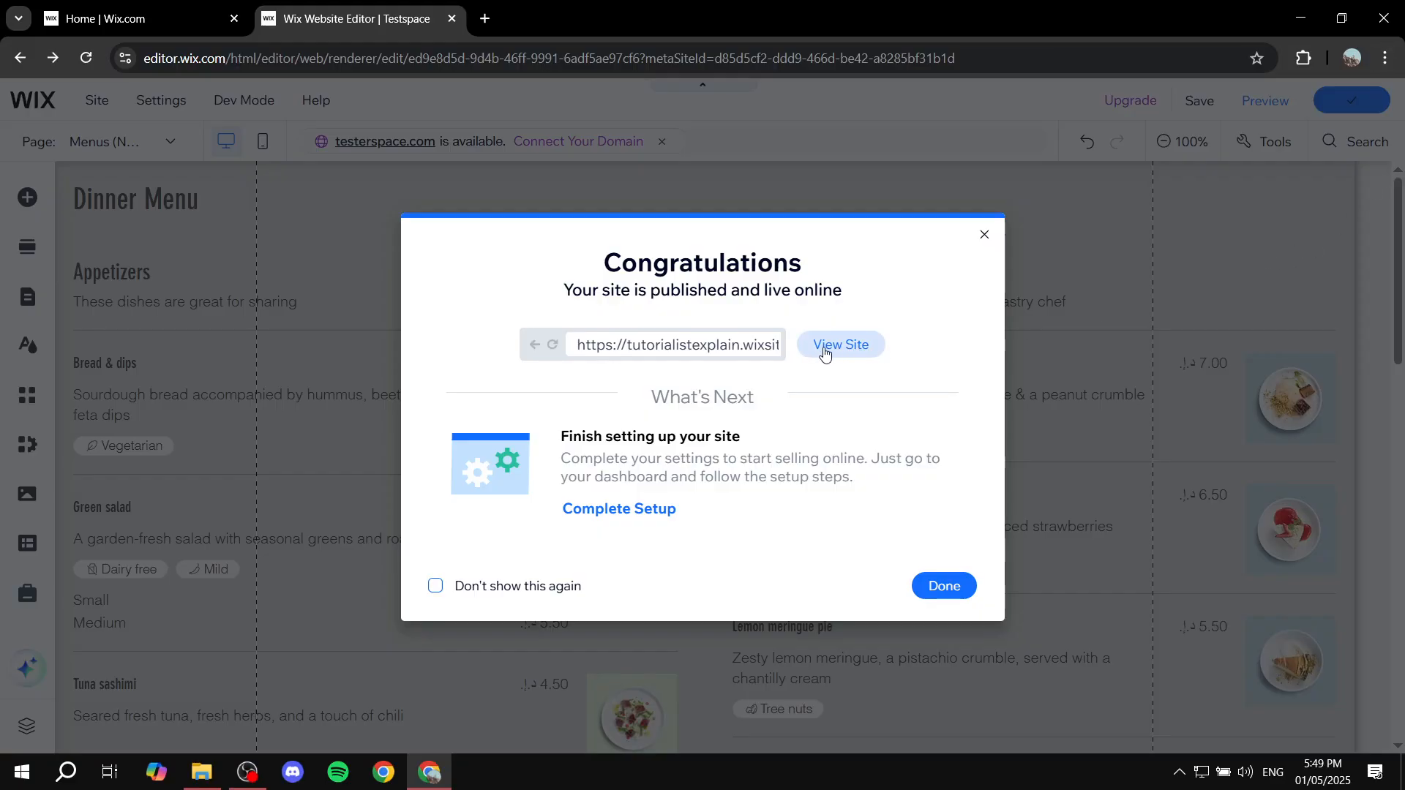
left_click(847, 347)
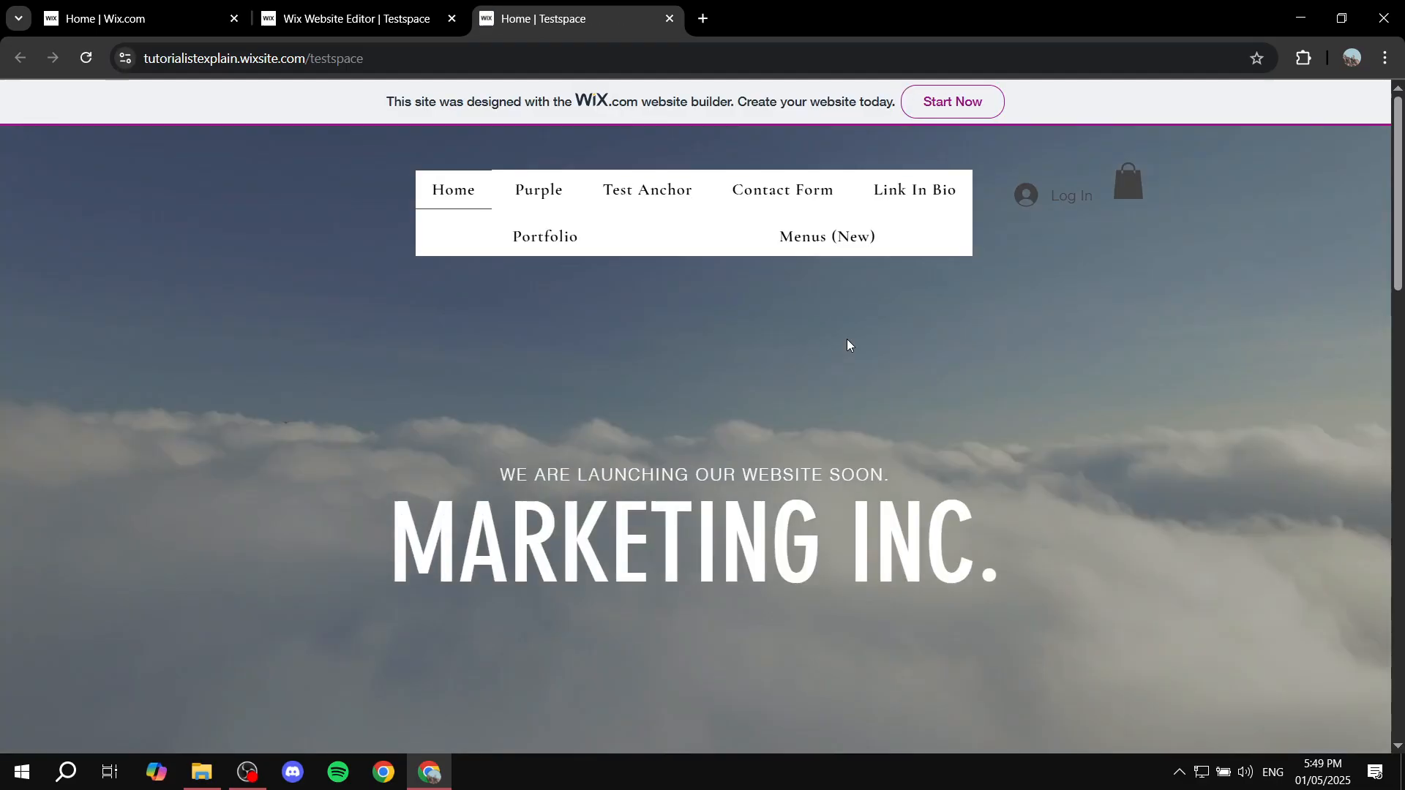
left_click(808, 243)
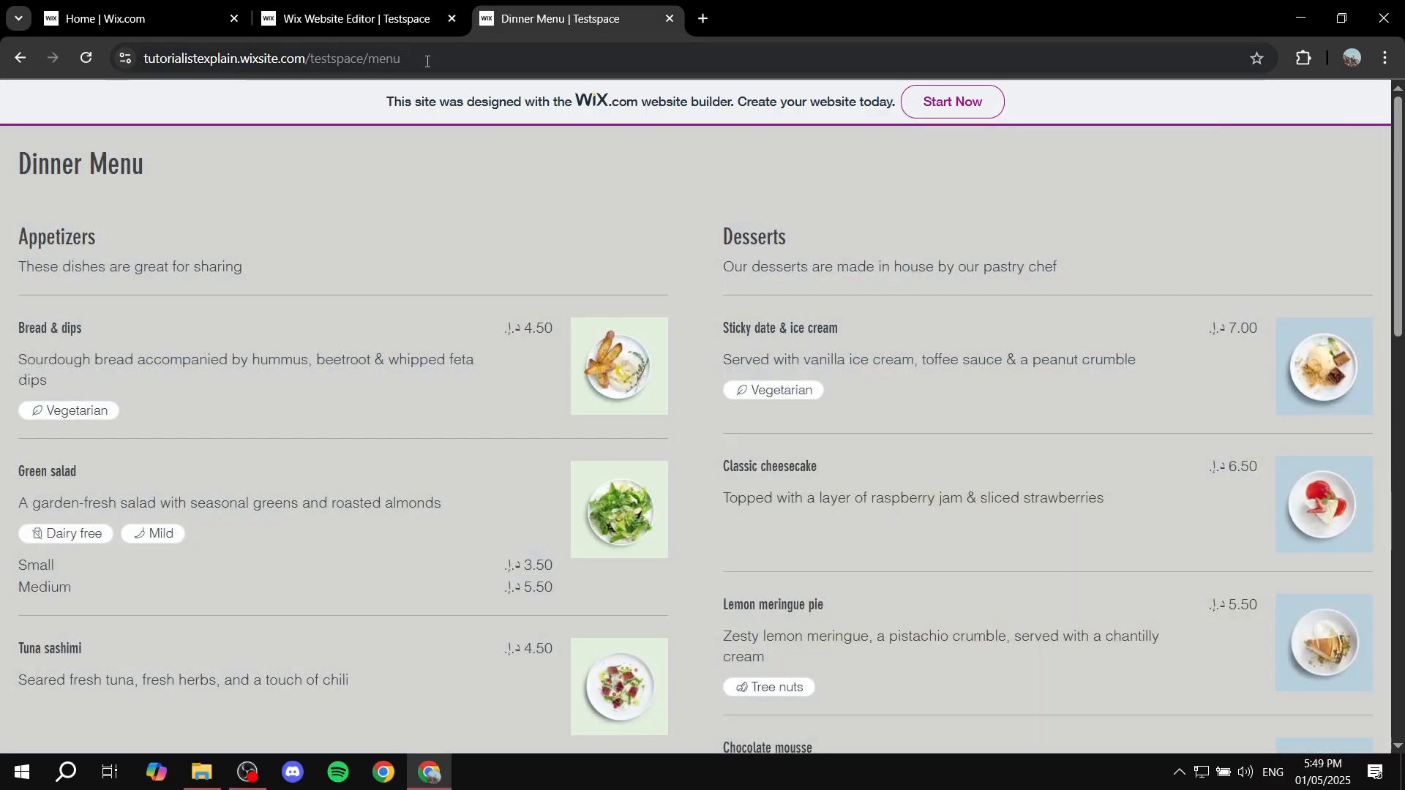
Step: Look through the live Dinner Menu page and copy its web address
left_click_drag(428, 62, 372, 59)
left_click(483, 58)
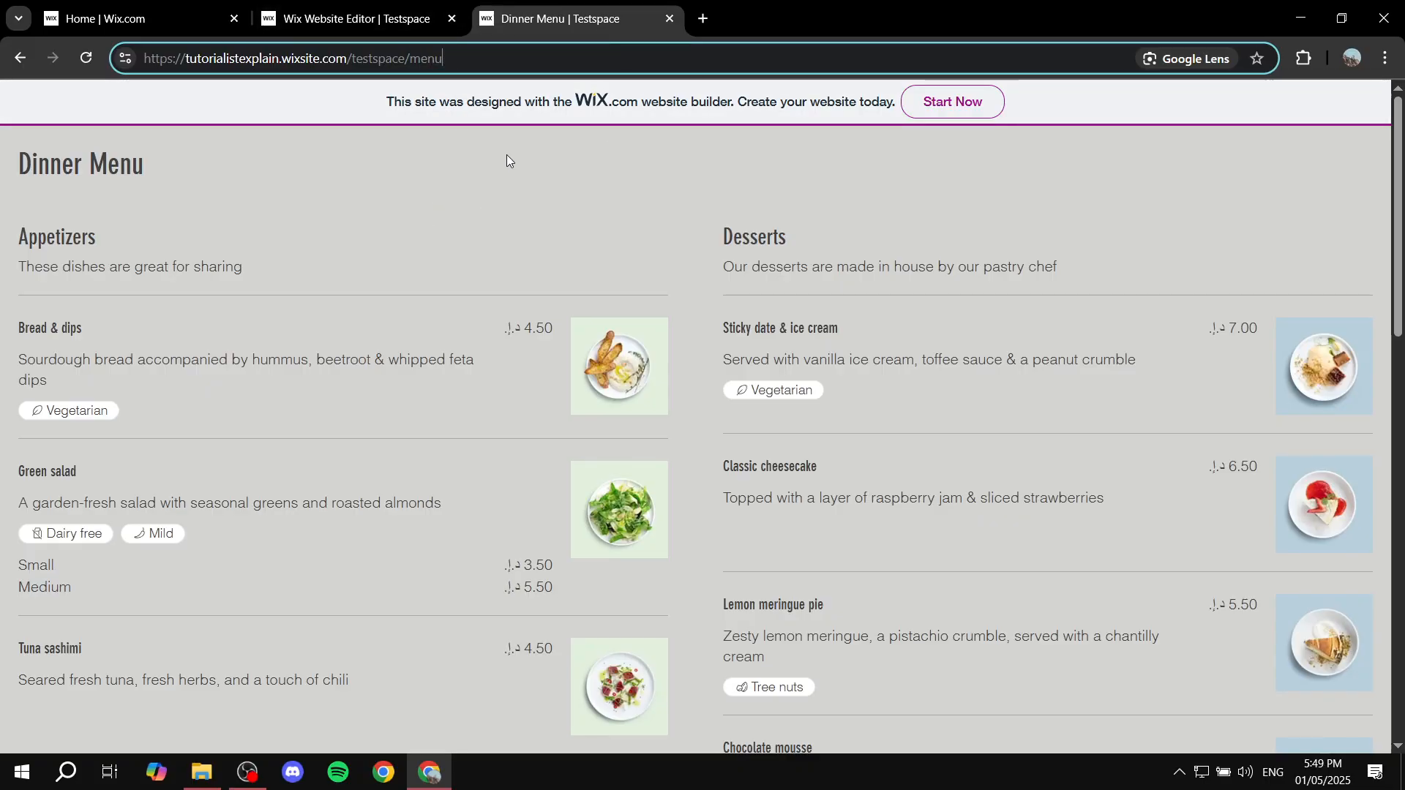
scroll(1005, 434, "down", 12)
scroll(996, 427, "up", 12)
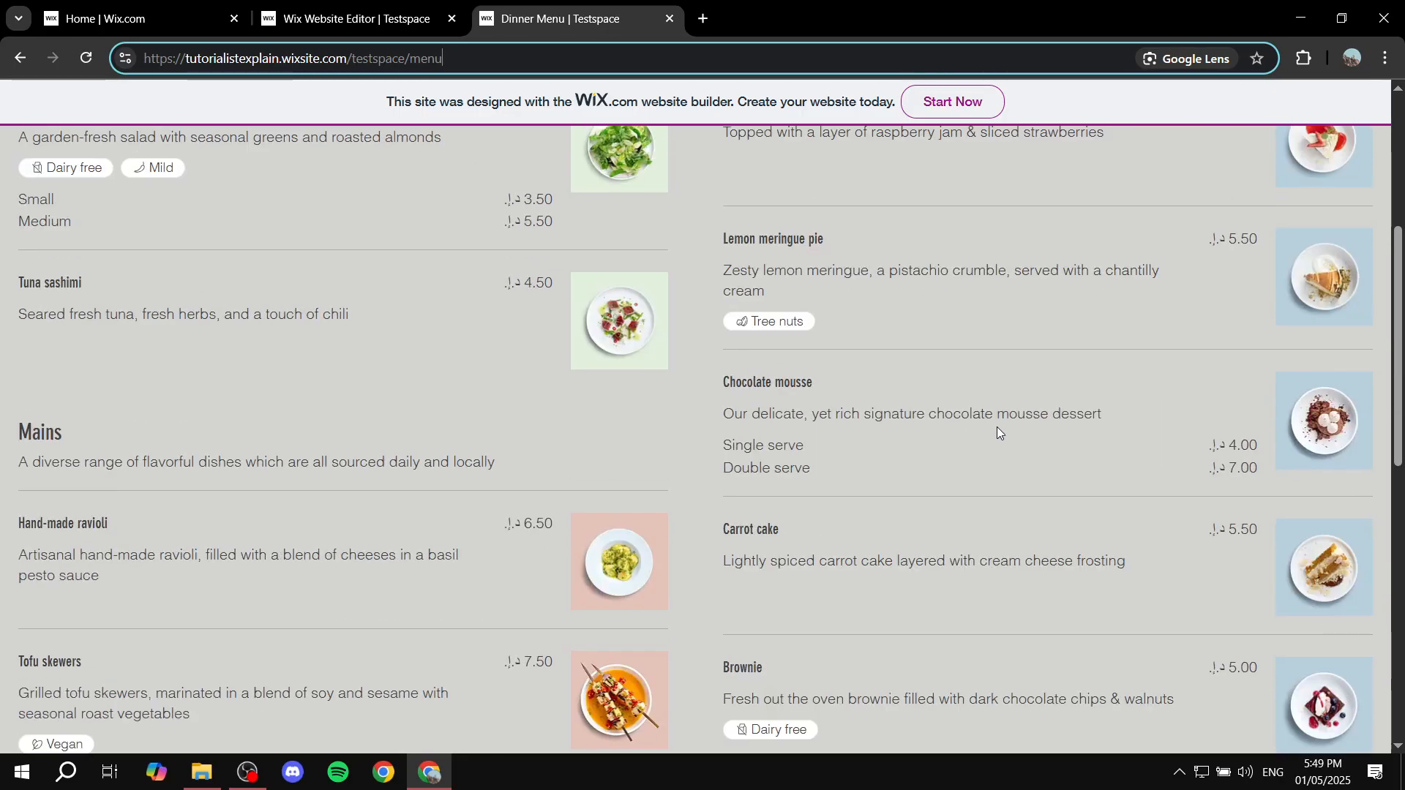
key("ctrl+a")
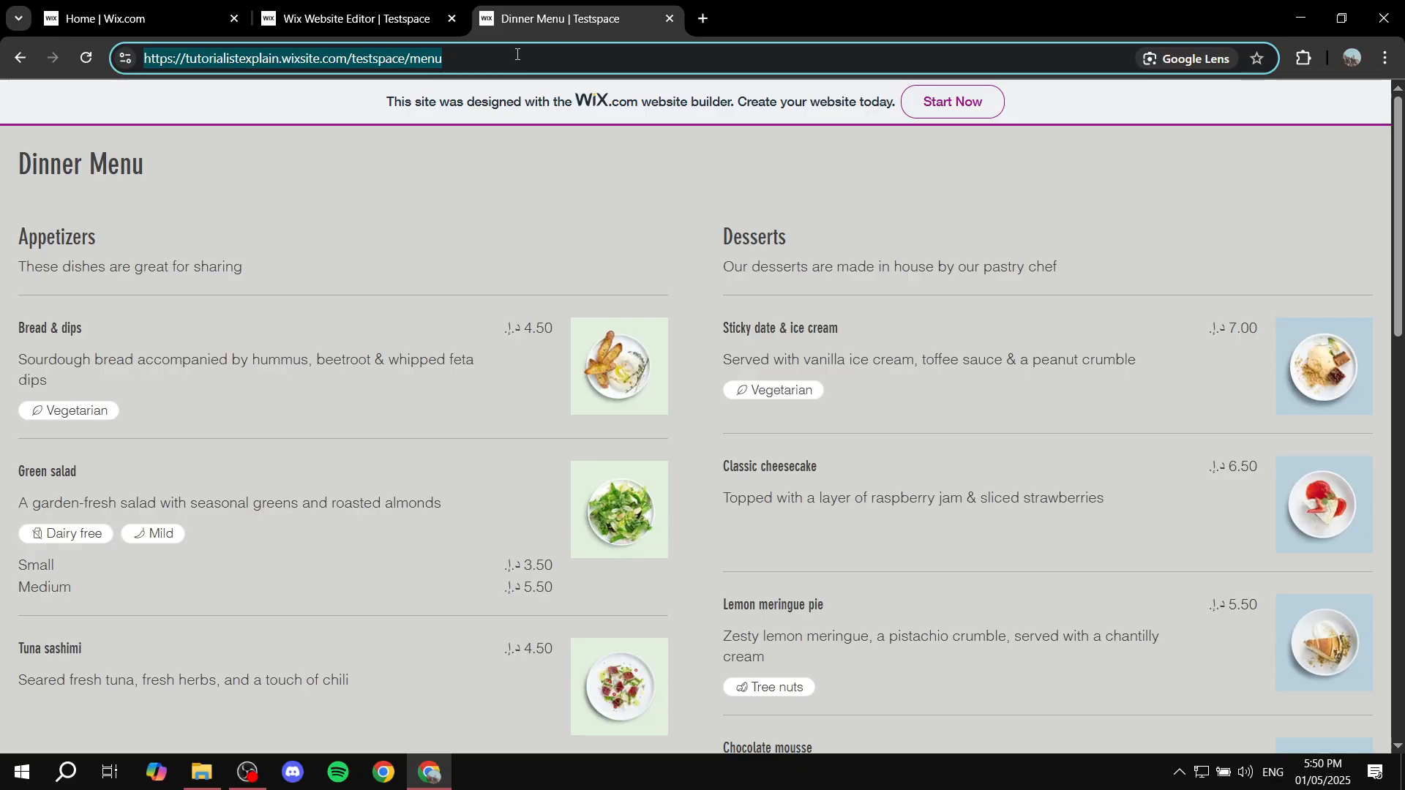
right_click(517, 63)
left_click(605, 226)
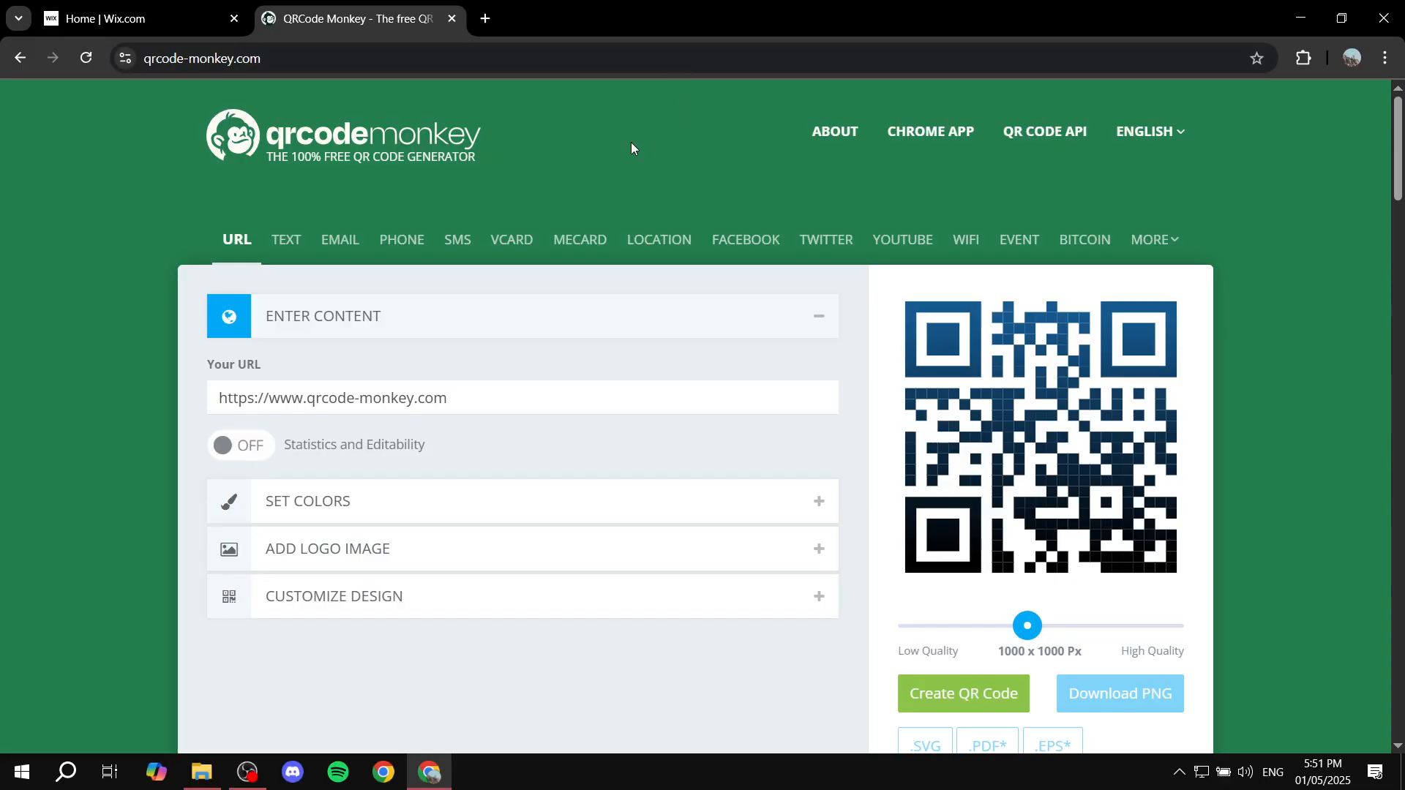
Step: On the QRCode Monkey site, read the information about the generator, especially the lifetime and scan limits of its QR codes
scroll(665, 335, "down", 15)
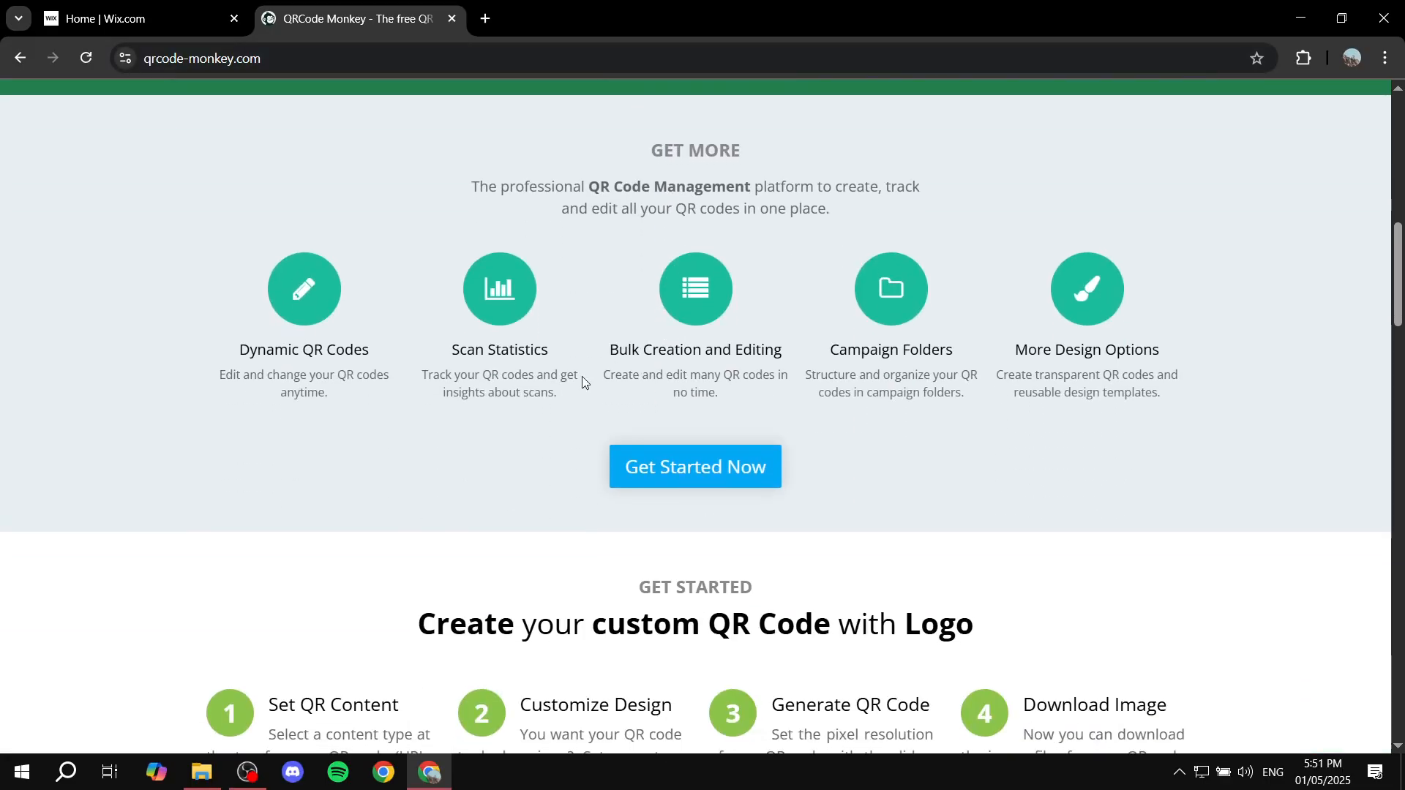
scroll(511, 394, "down", 2)
scroll(732, 240, "down", 6)
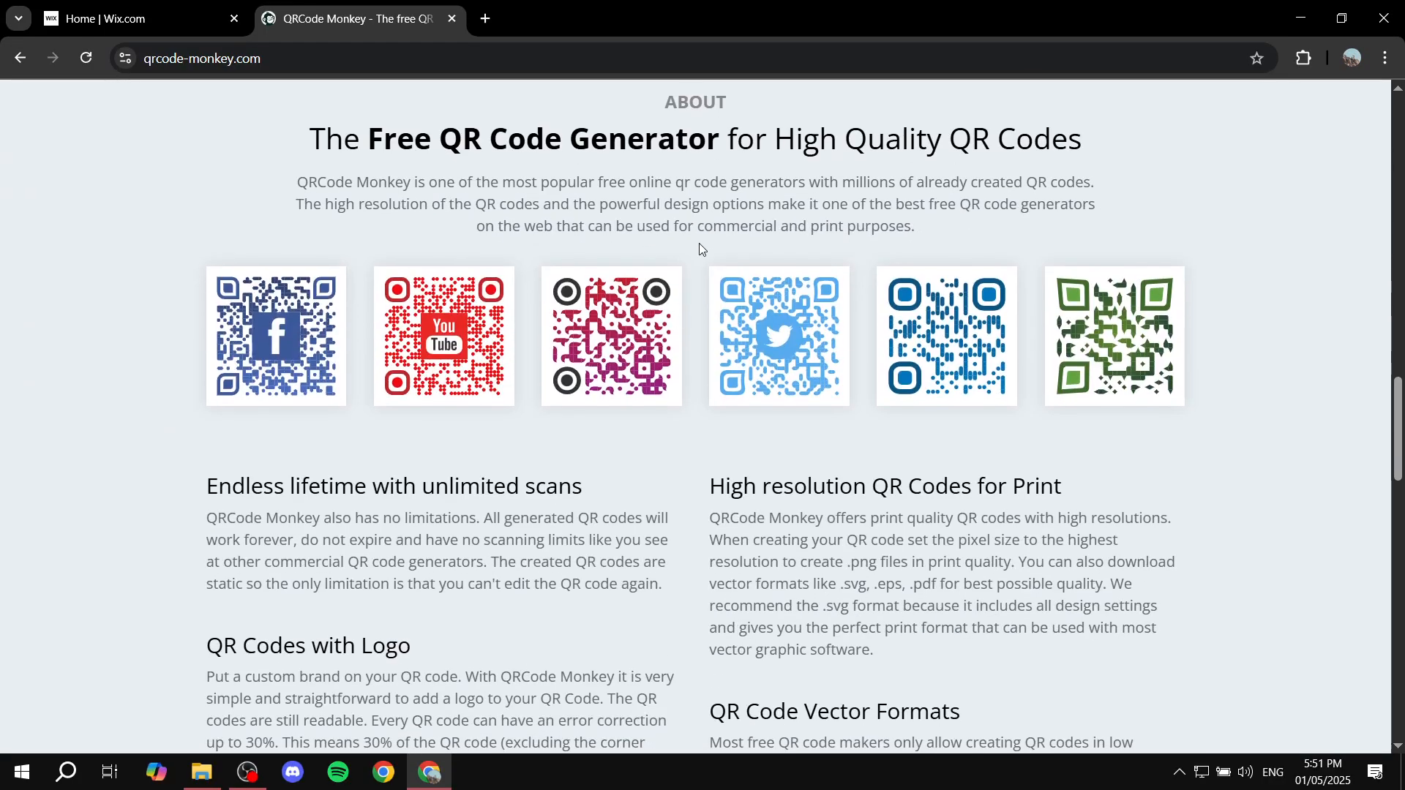
left_click_drag(325, 511, 699, 511)
left_click(692, 511)
left_click_drag(227, 532, 288, 532)
left_click(1031, 497)
scroll(1252, 477, "up", 20)
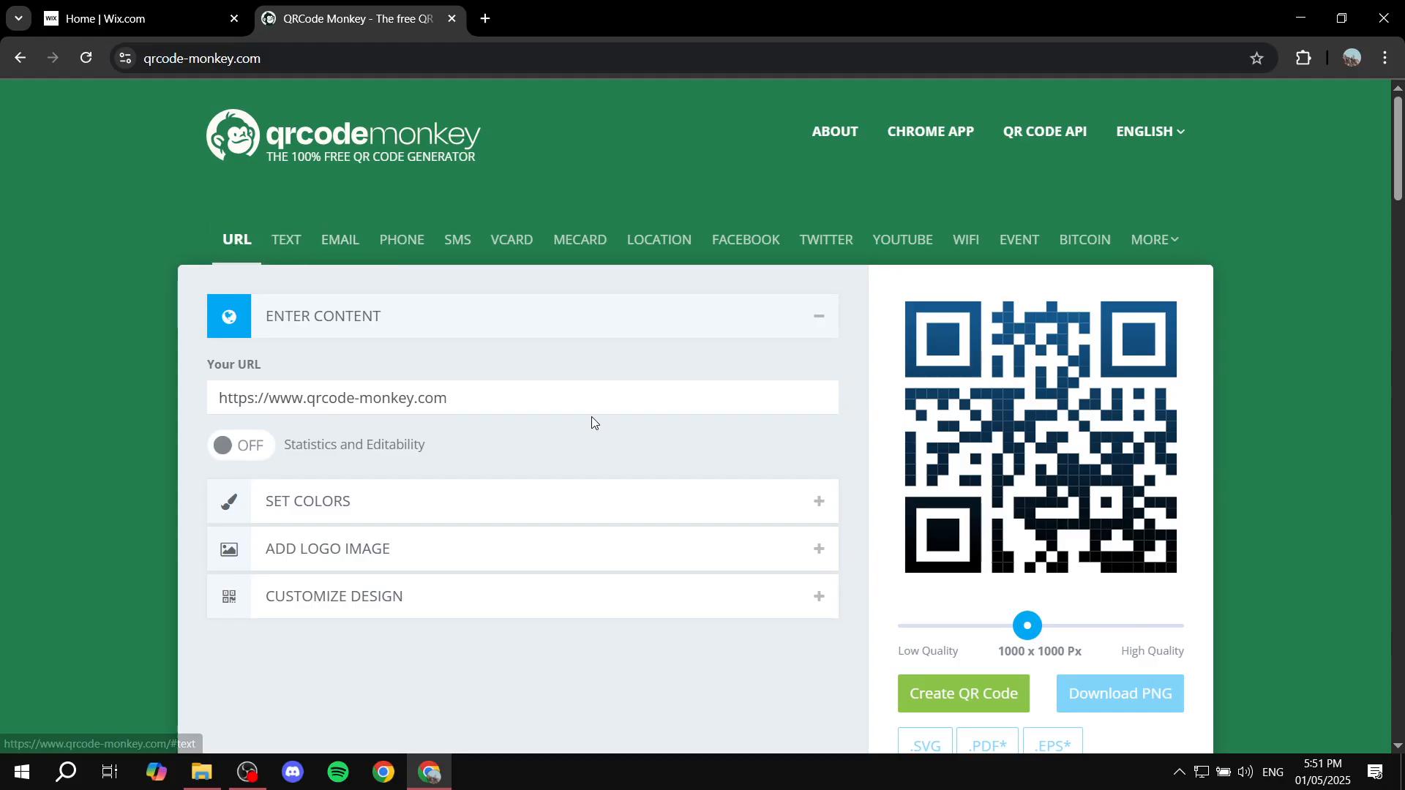
left_click_drag(589, 401, 233, 374)
key("ctrl+v")
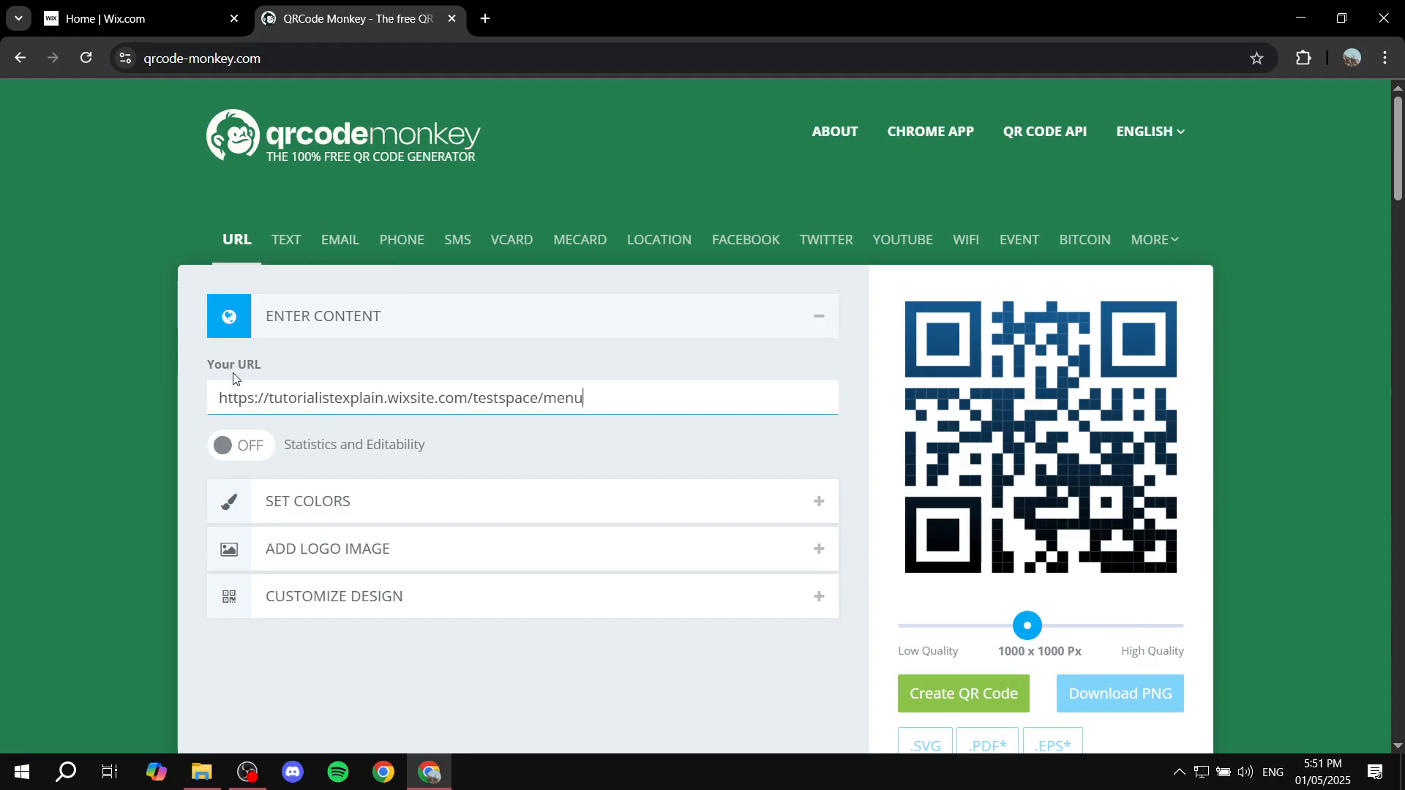
left_click(150, 378)
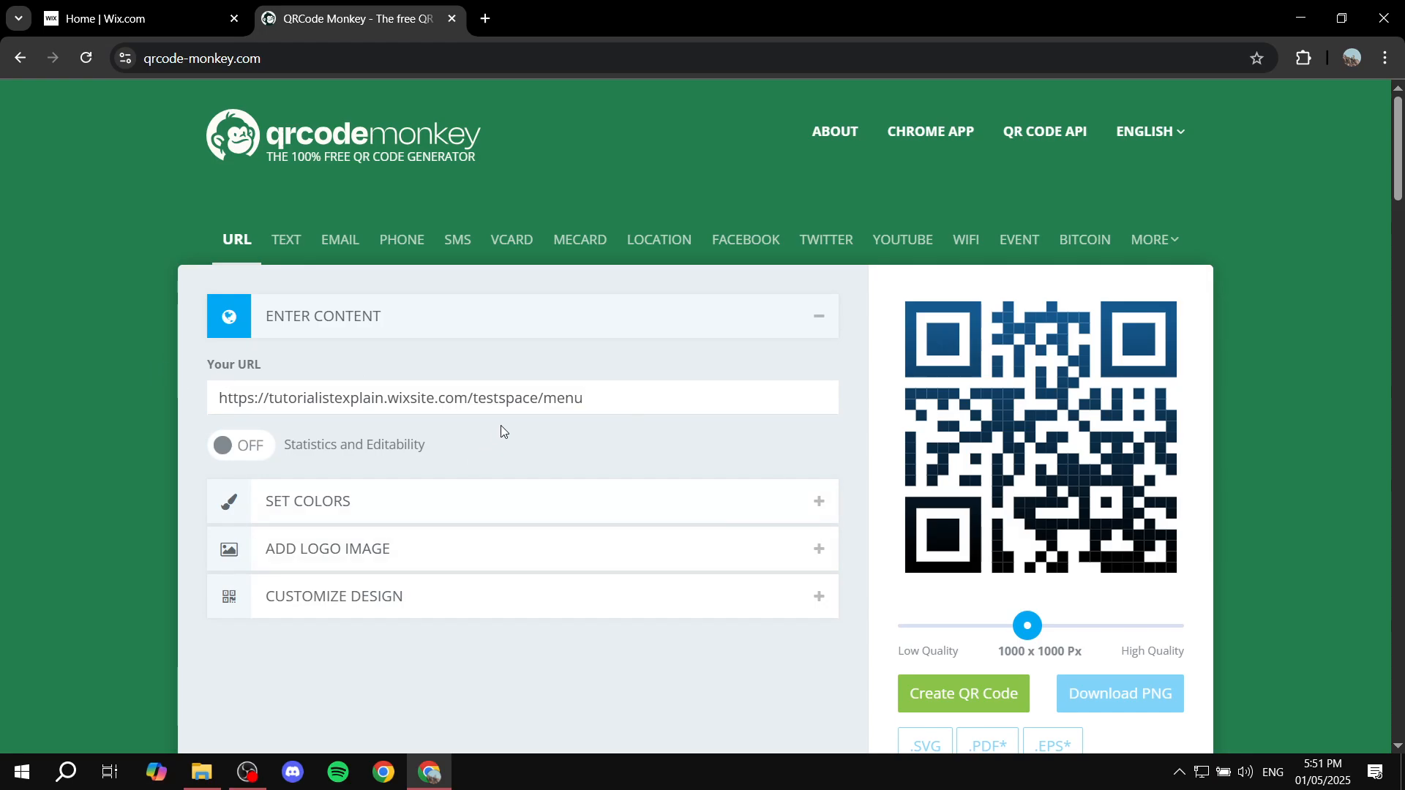
Step: Review the QR code's design shapes and logo image options, and return to the URL content
left_click(412, 604)
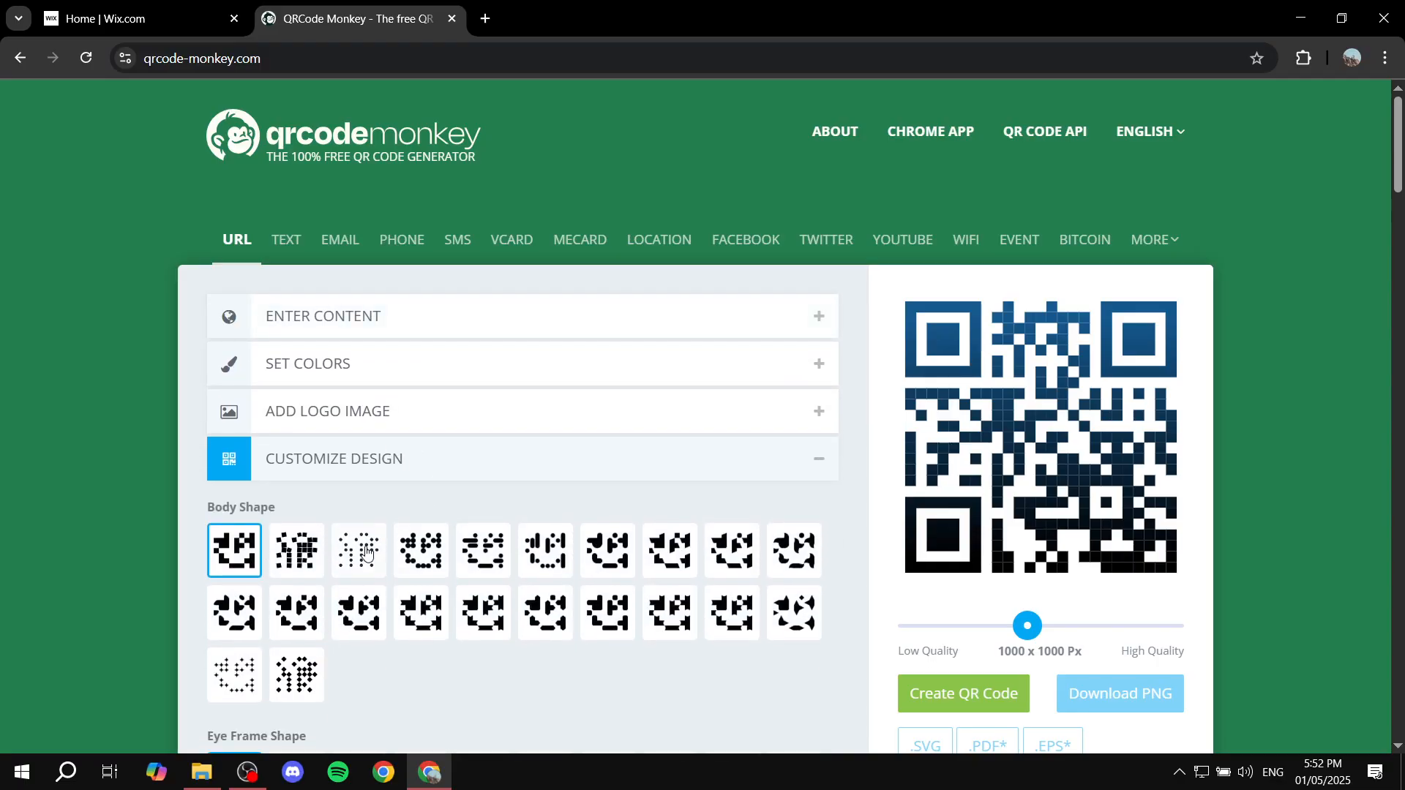
left_click(400, 416)
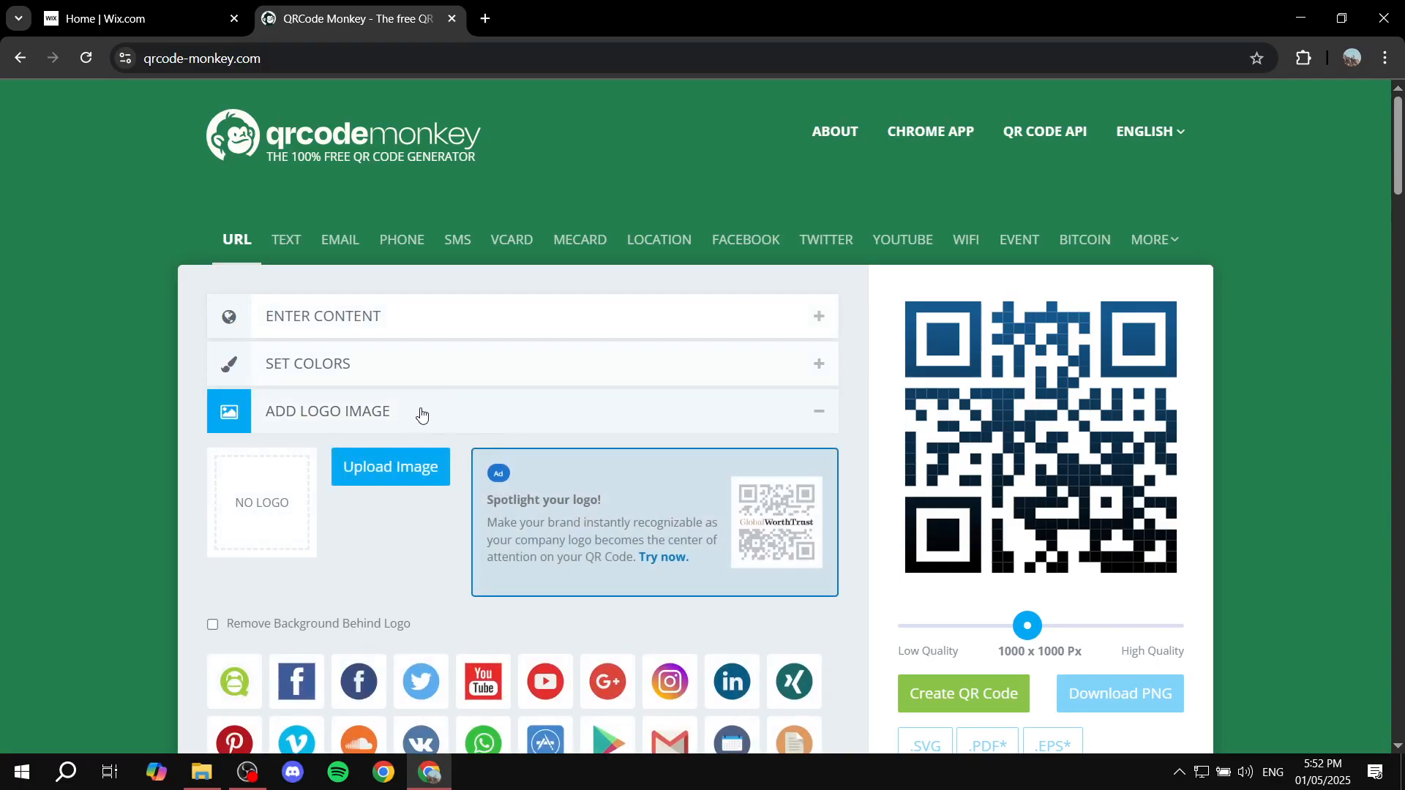
left_click(824, 414)
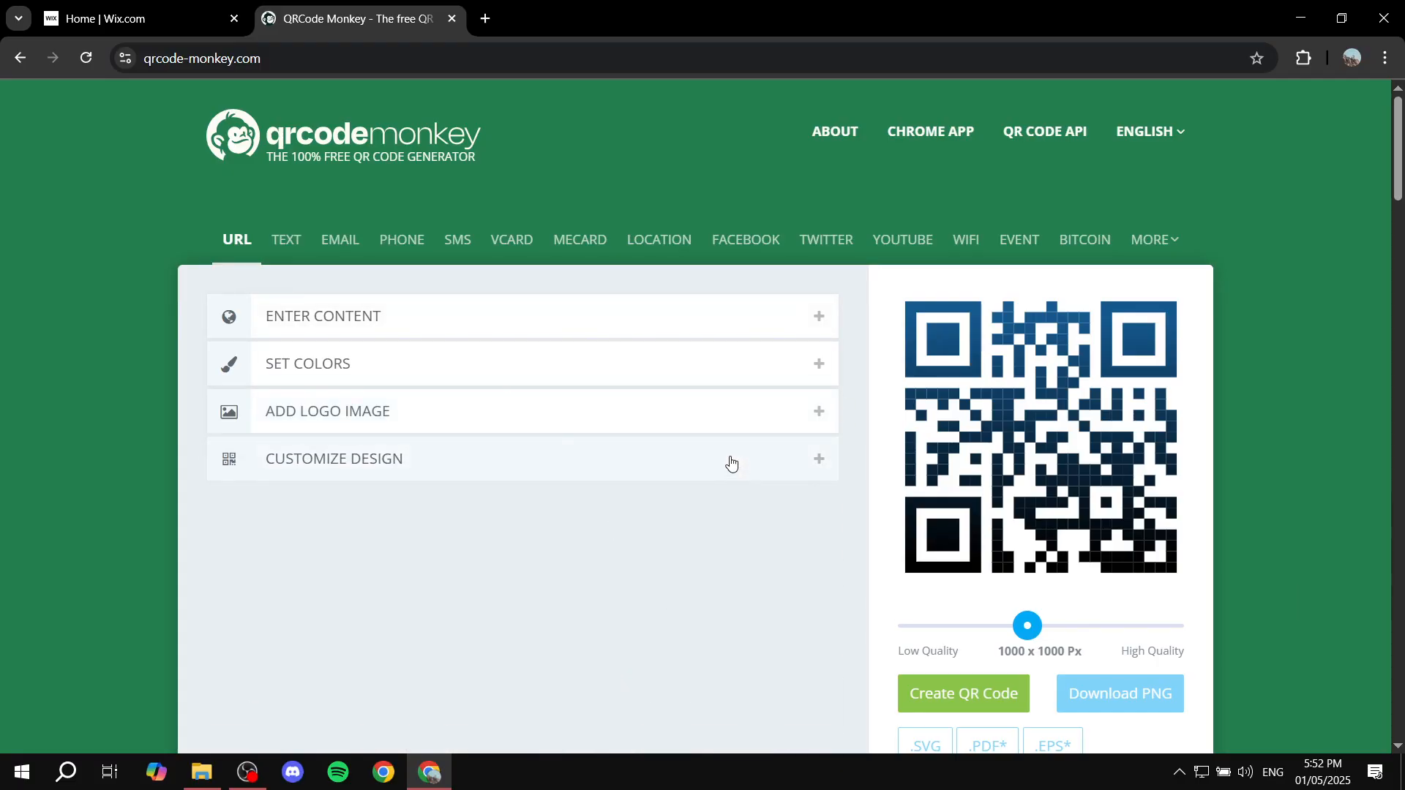
left_click(687, 308)
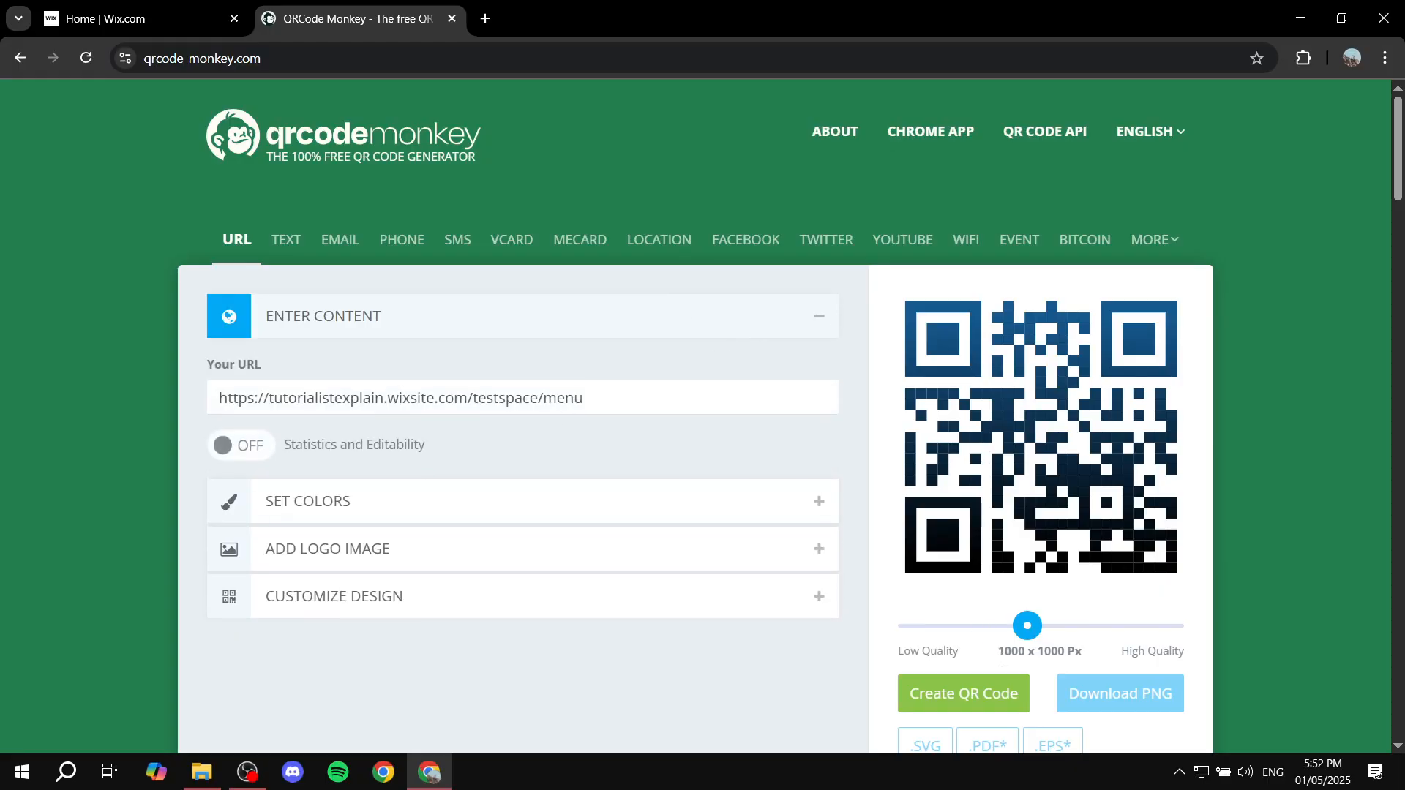
Step: Generate the QR code, download it as a PNG and open the downloaded qr-code.png image
left_click(967, 692)
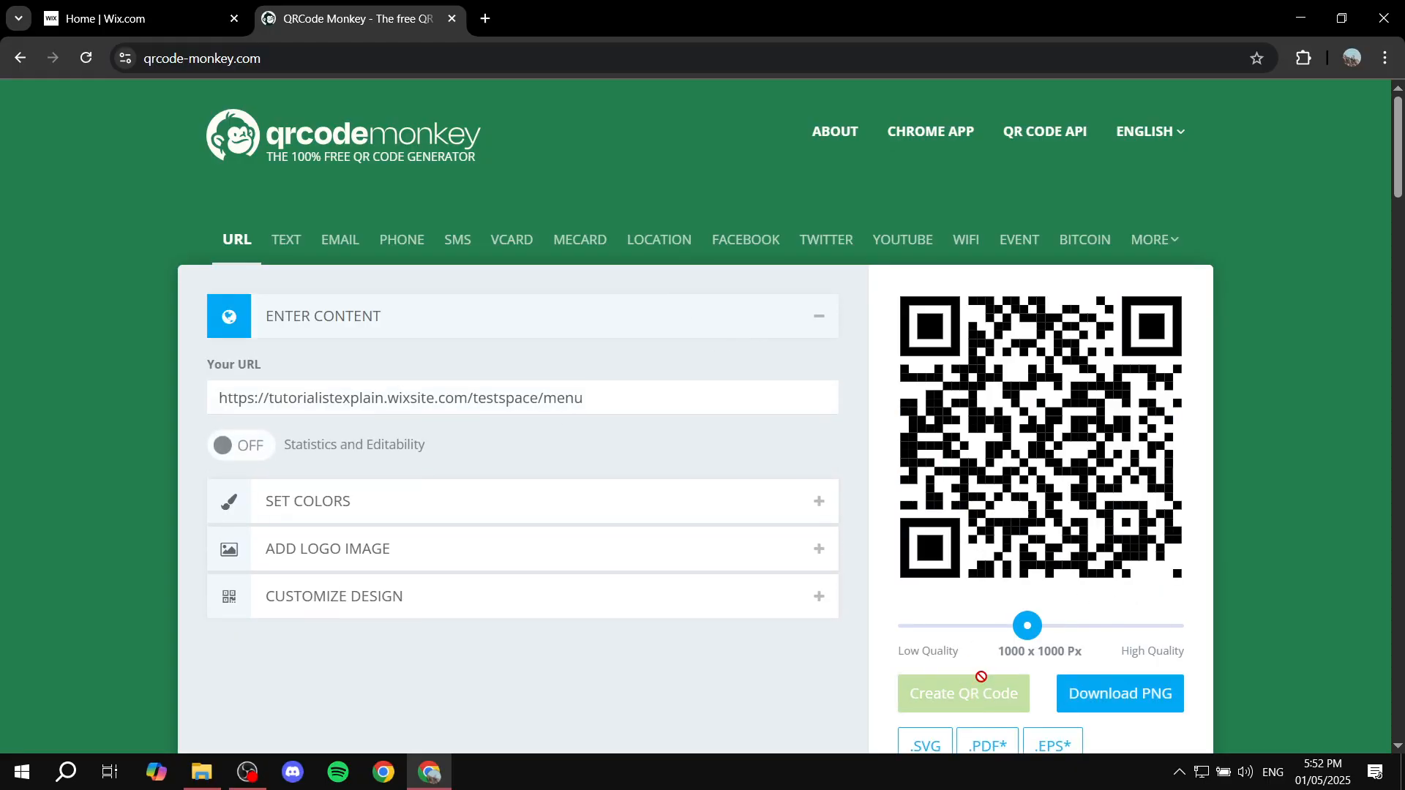
left_click(1149, 699)
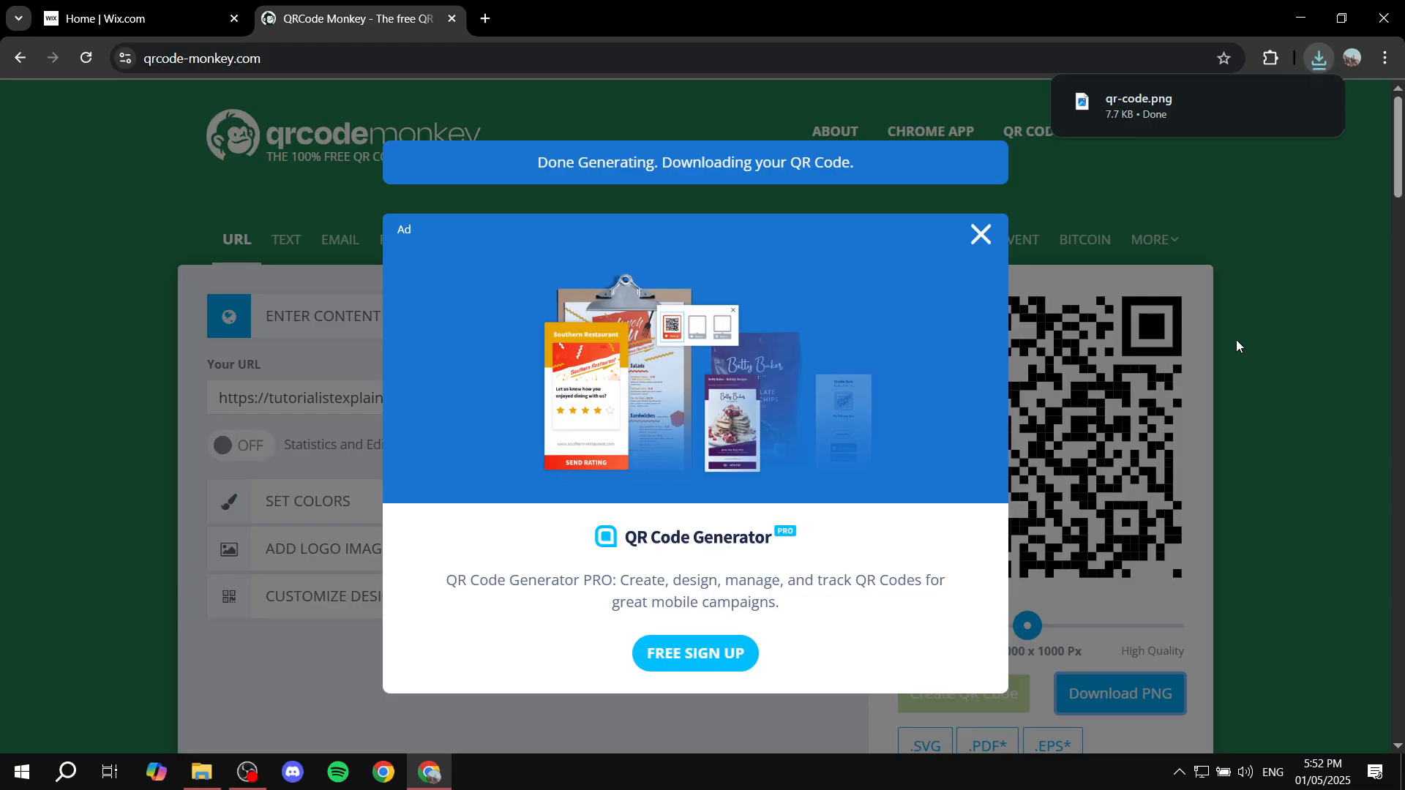
mouse_move(1214, 107)
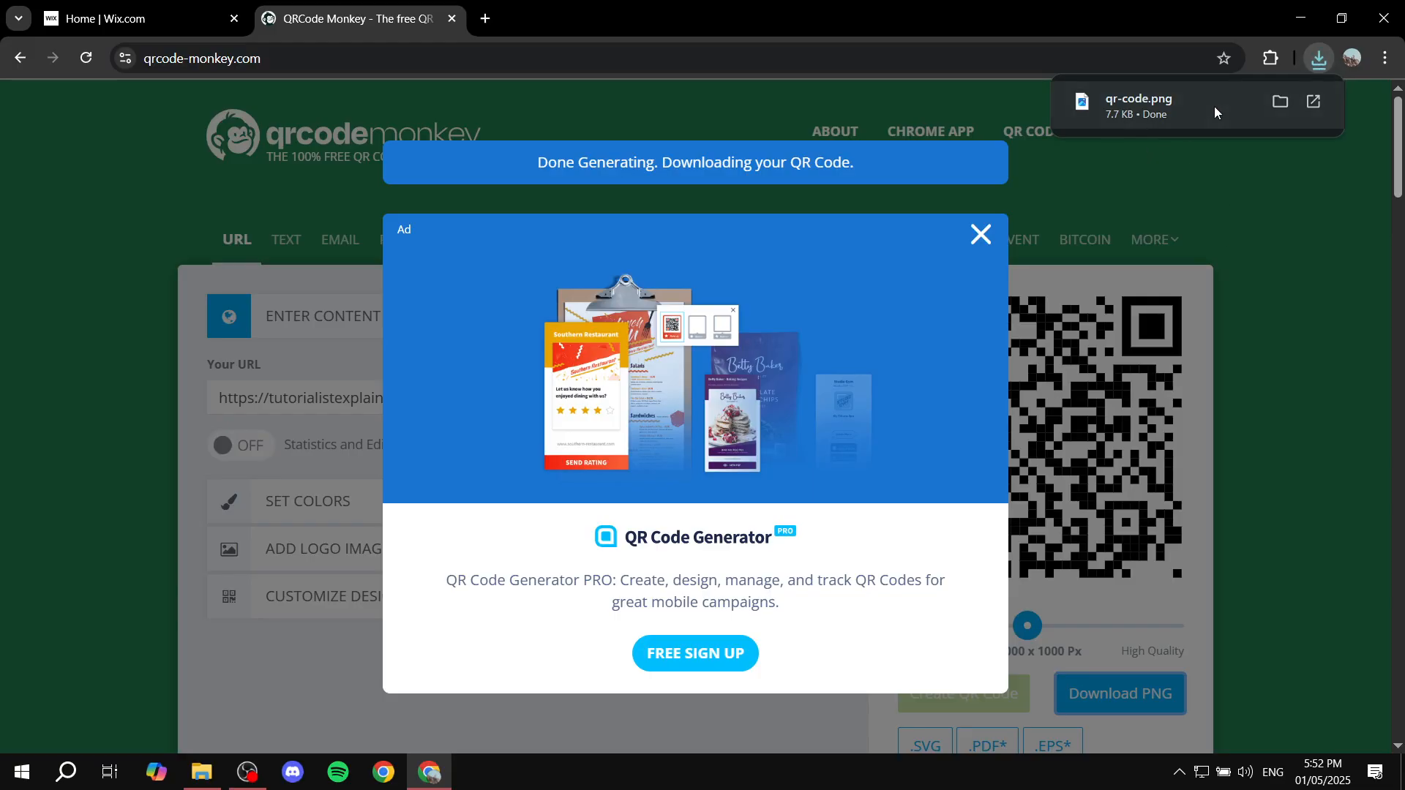
left_click(1270, 99)
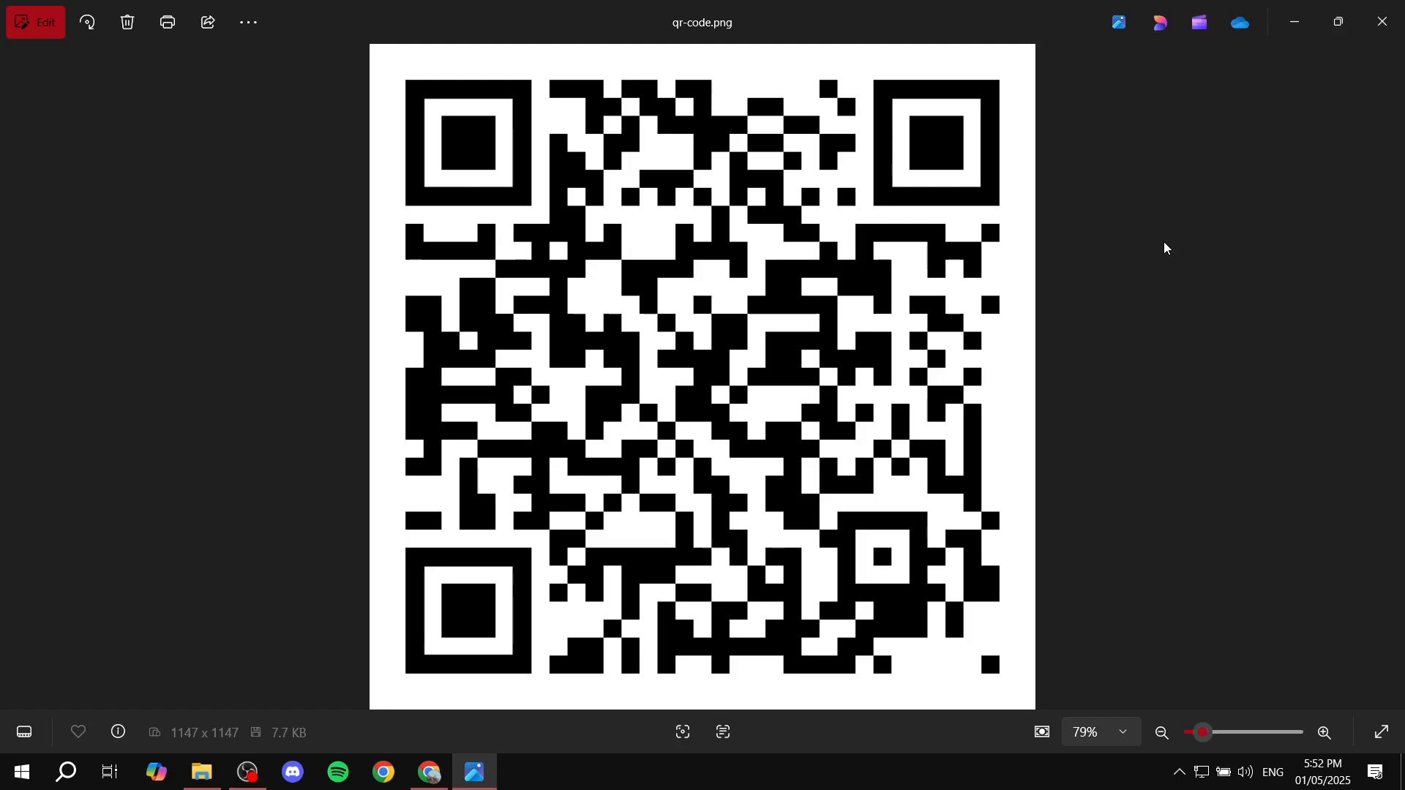